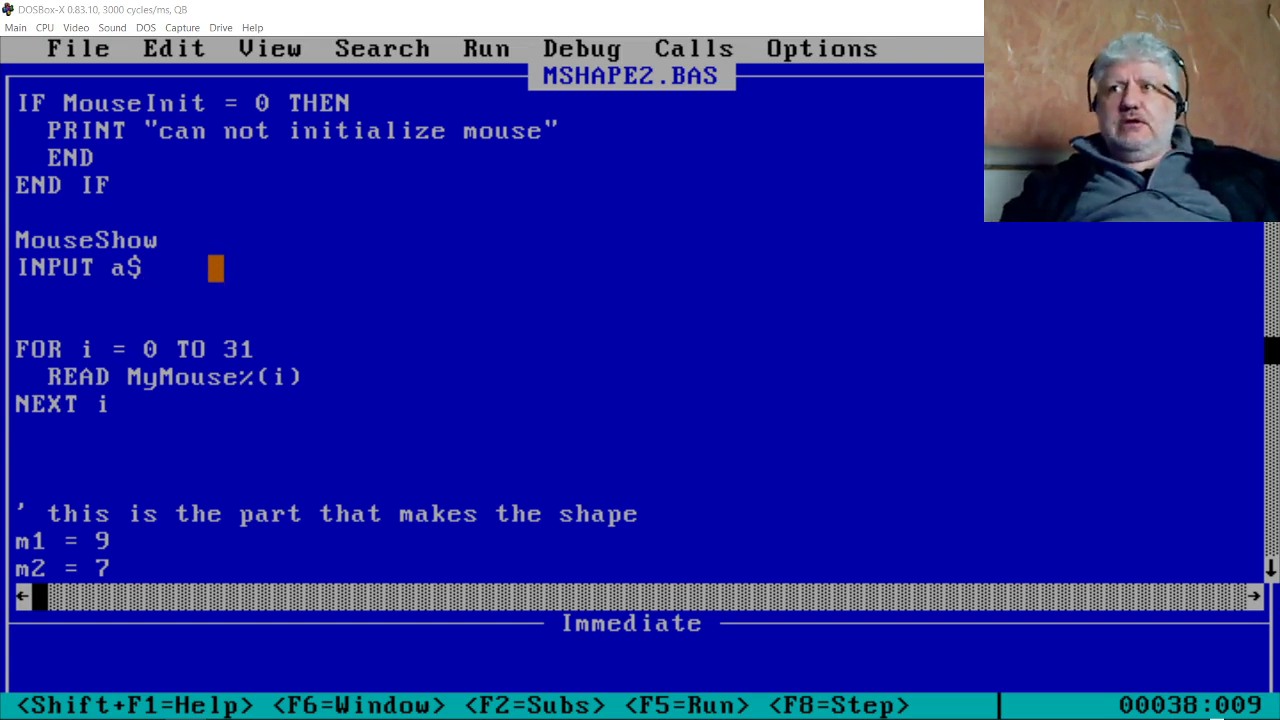
# Run MSHAPE2.BAS, pass both input prompts to view each mouse pointer shape, and return to the editor.
pyautogui.hotkey('alt', 'r')
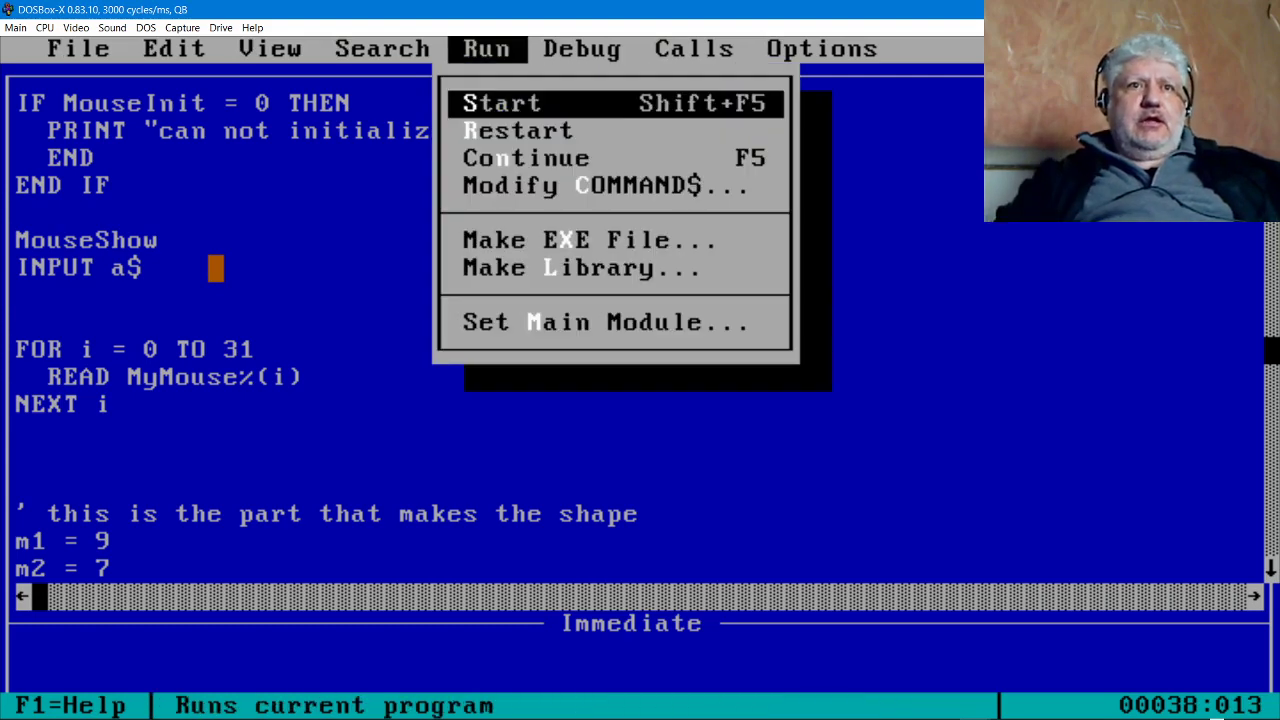
pyautogui.press('Return')
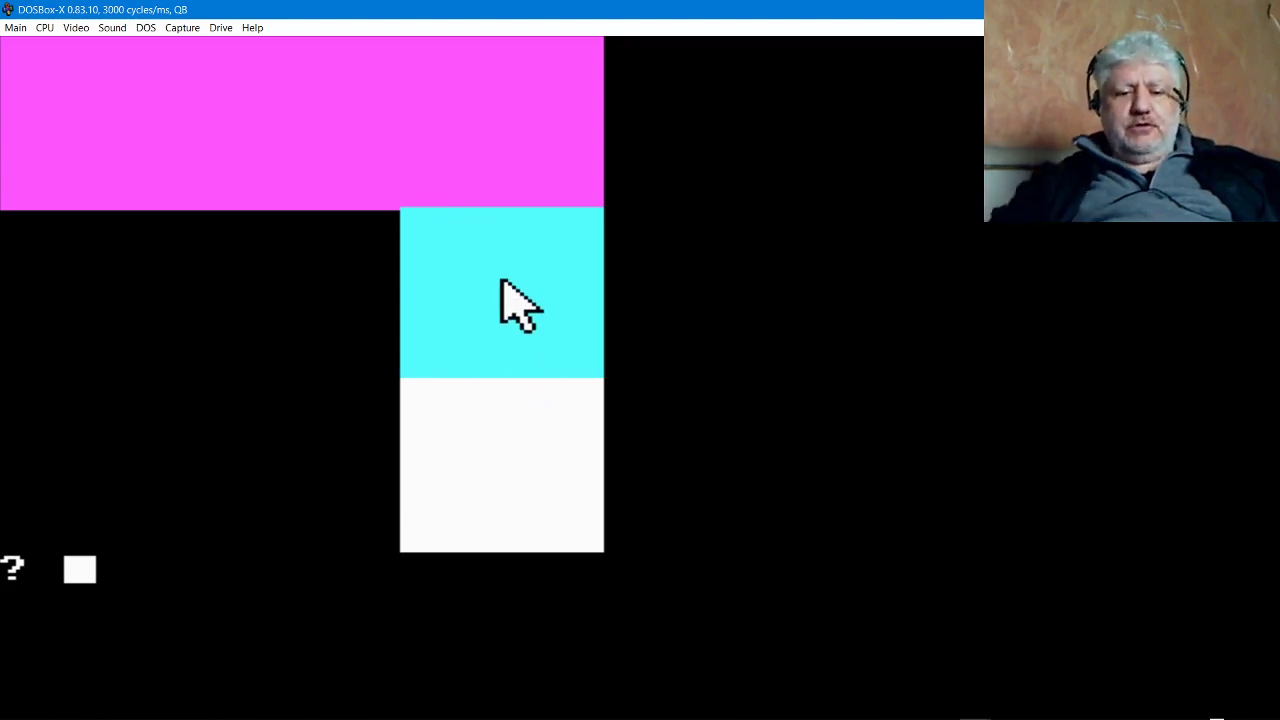
pyautogui.press('Return')
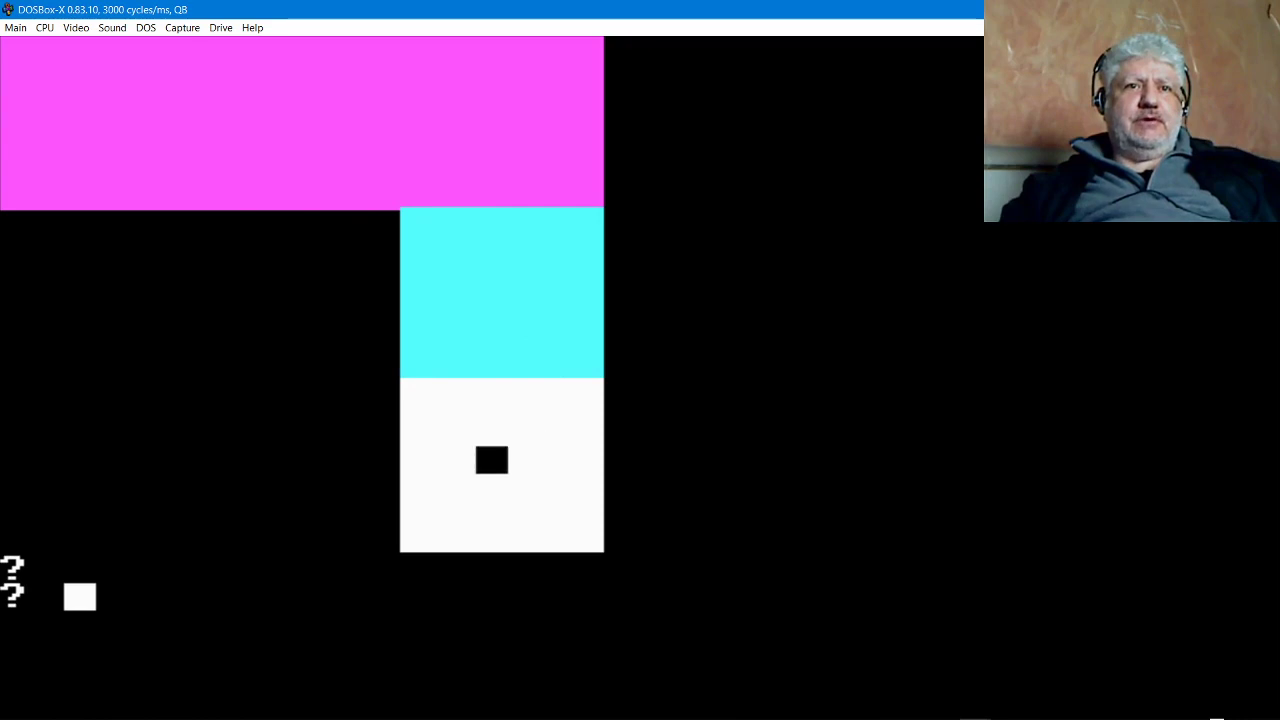
pyautogui.press('Return')
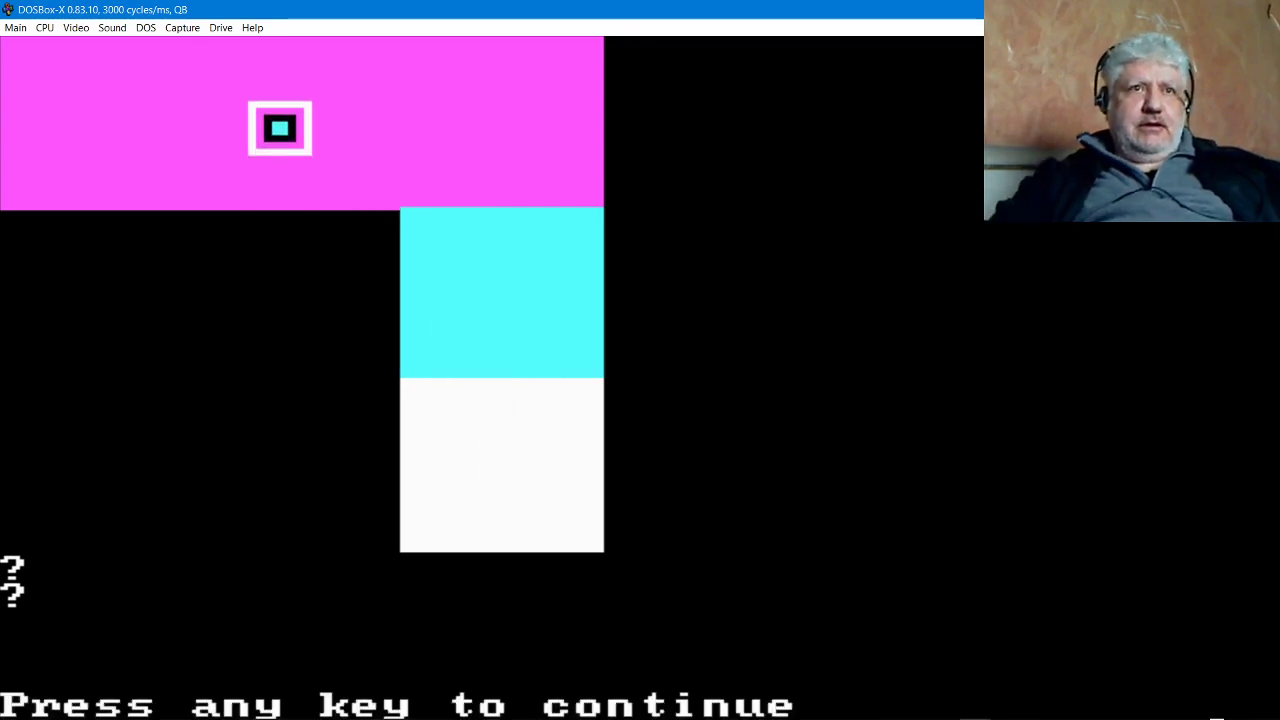
pyautogui.press('Return')
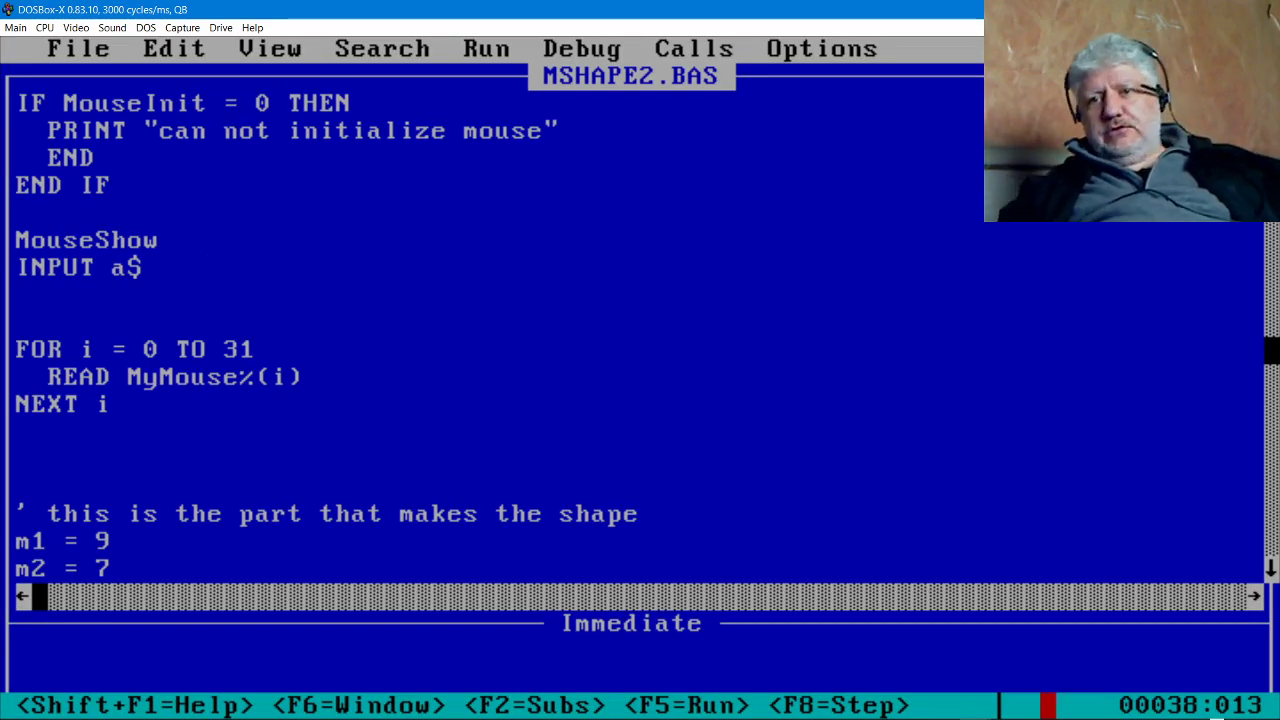
# Switch to the Turbo Pascal DOSBox-X window and run MSHAPE2.PAS, continuing past its pause to view the custom mouse shape.
pyautogui.moveTo(1048, 717)
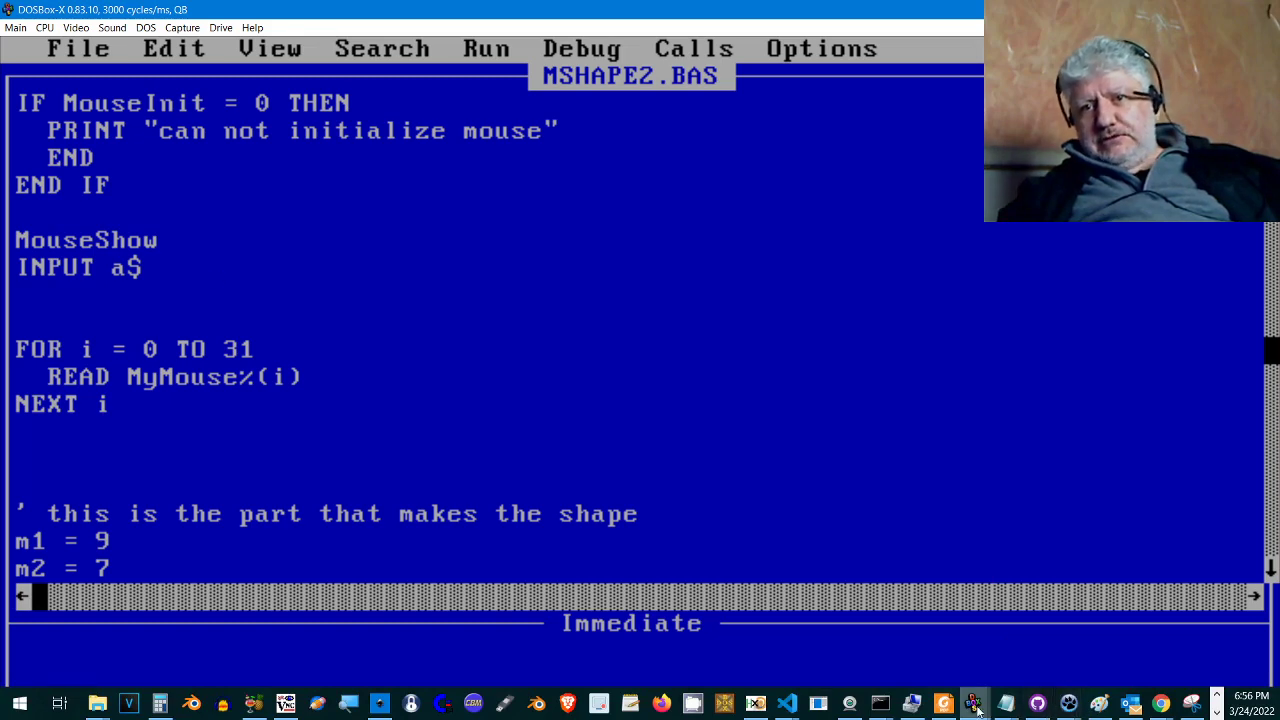
pyautogui.moveTo(973, 703)
pyautogui.click(1004, 620)
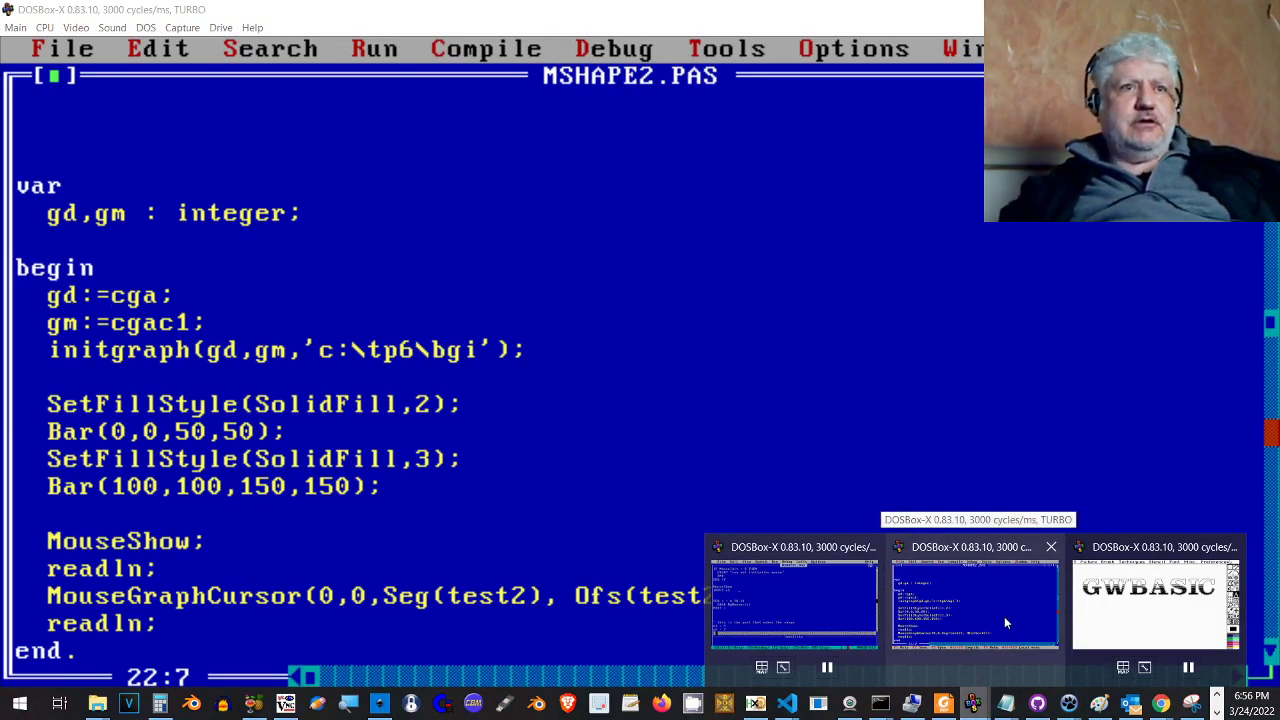
pyautogui.hotkey('alt', 'r')
pyautogui.press('Return')
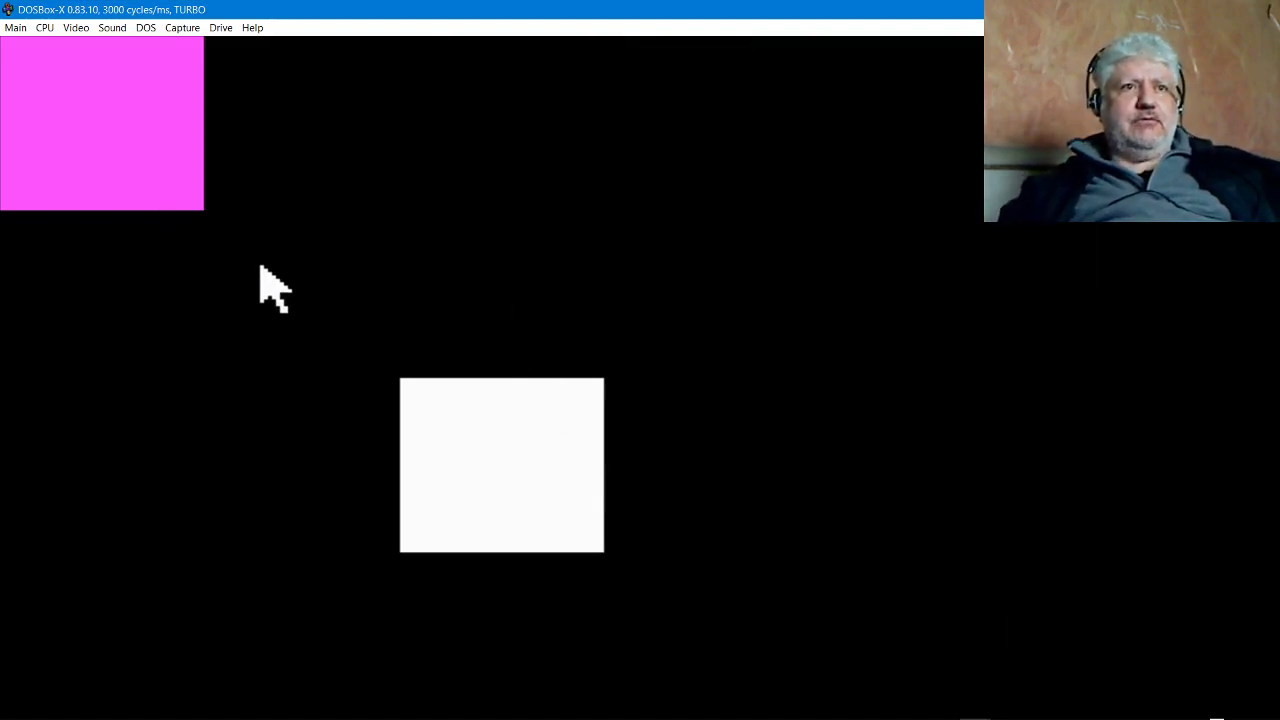
pyautogui.press('Return')
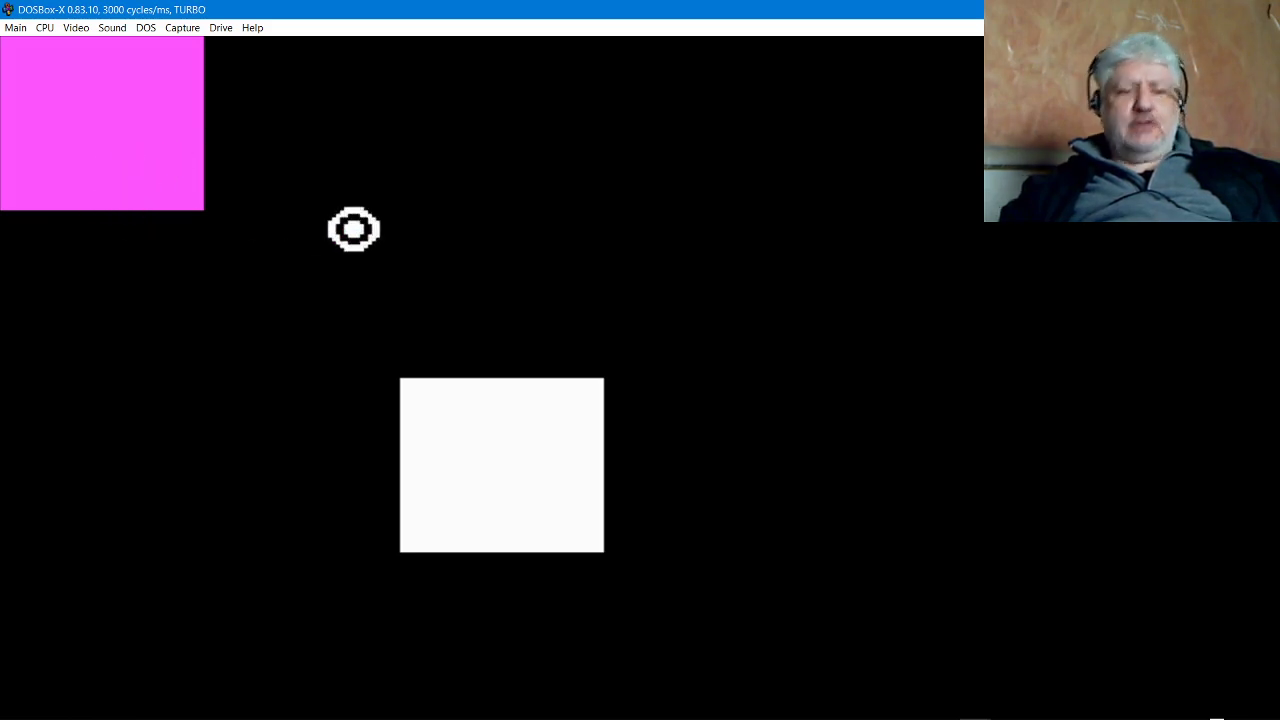
pyautogui.press('Escape')
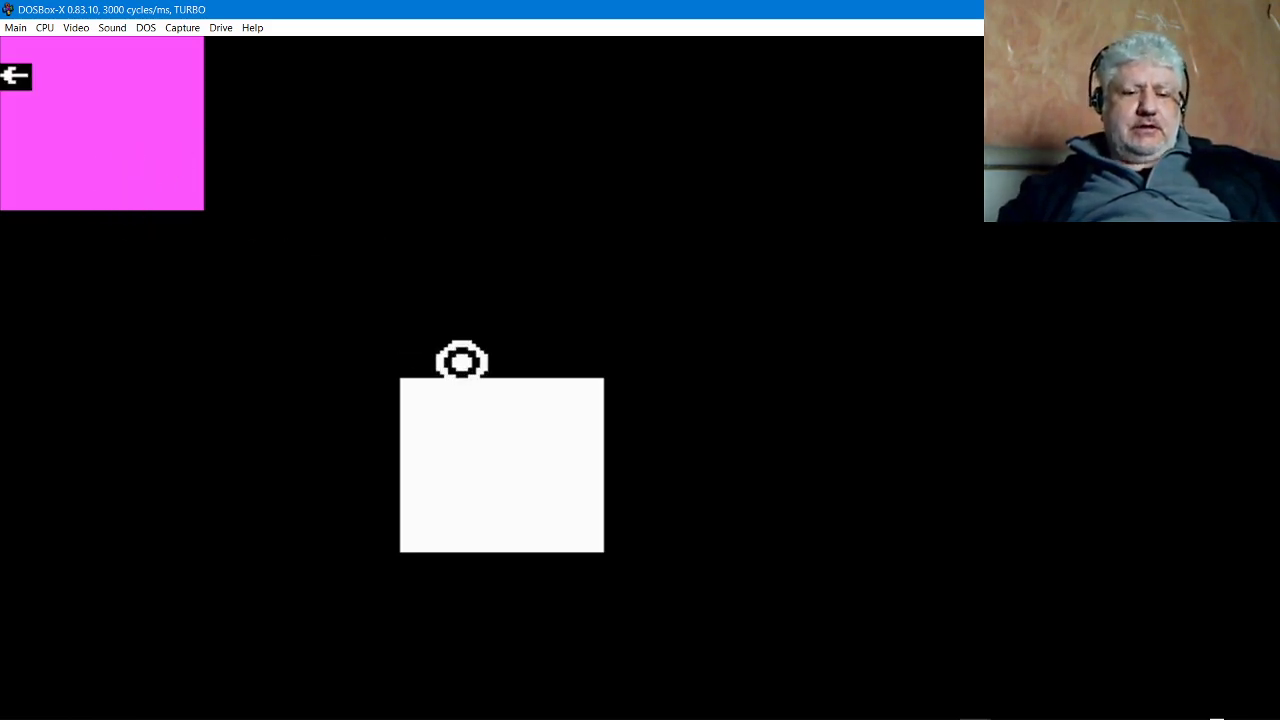
# Switch to the Raster Master window that holds the blank image.
pyautogui.moveTo(973, 710)
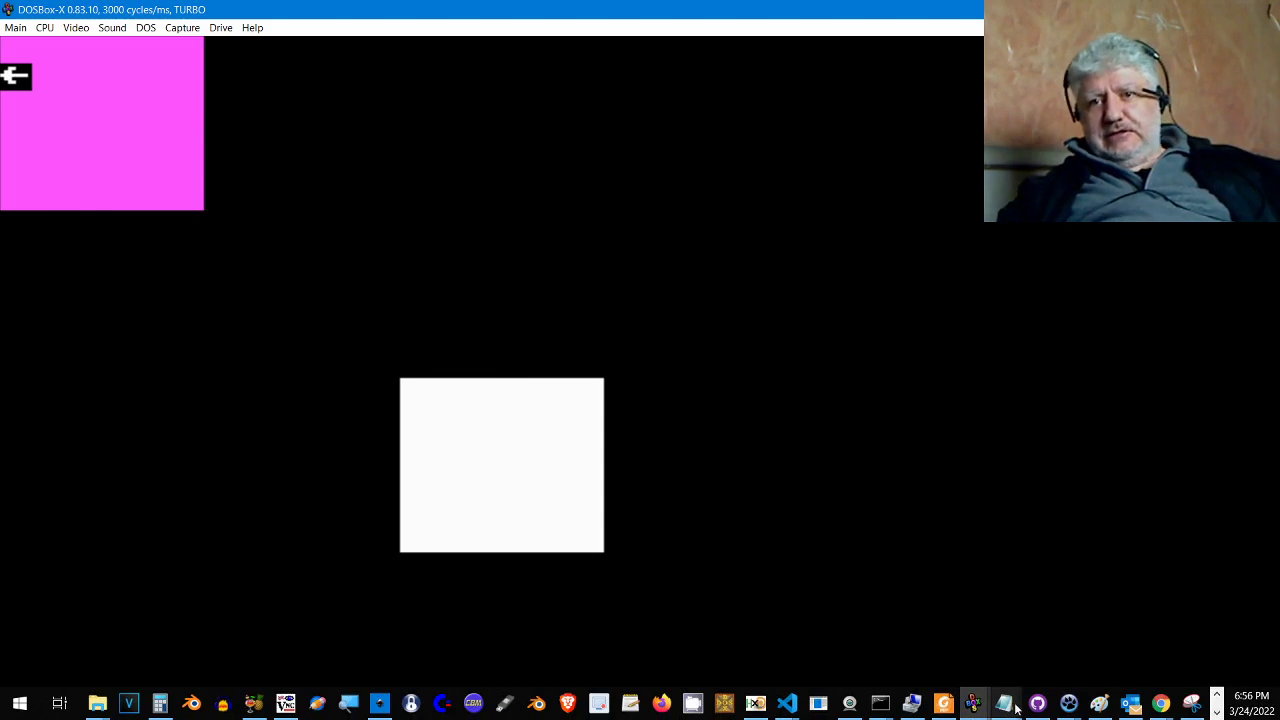
pyautogui.click(1217, 712)
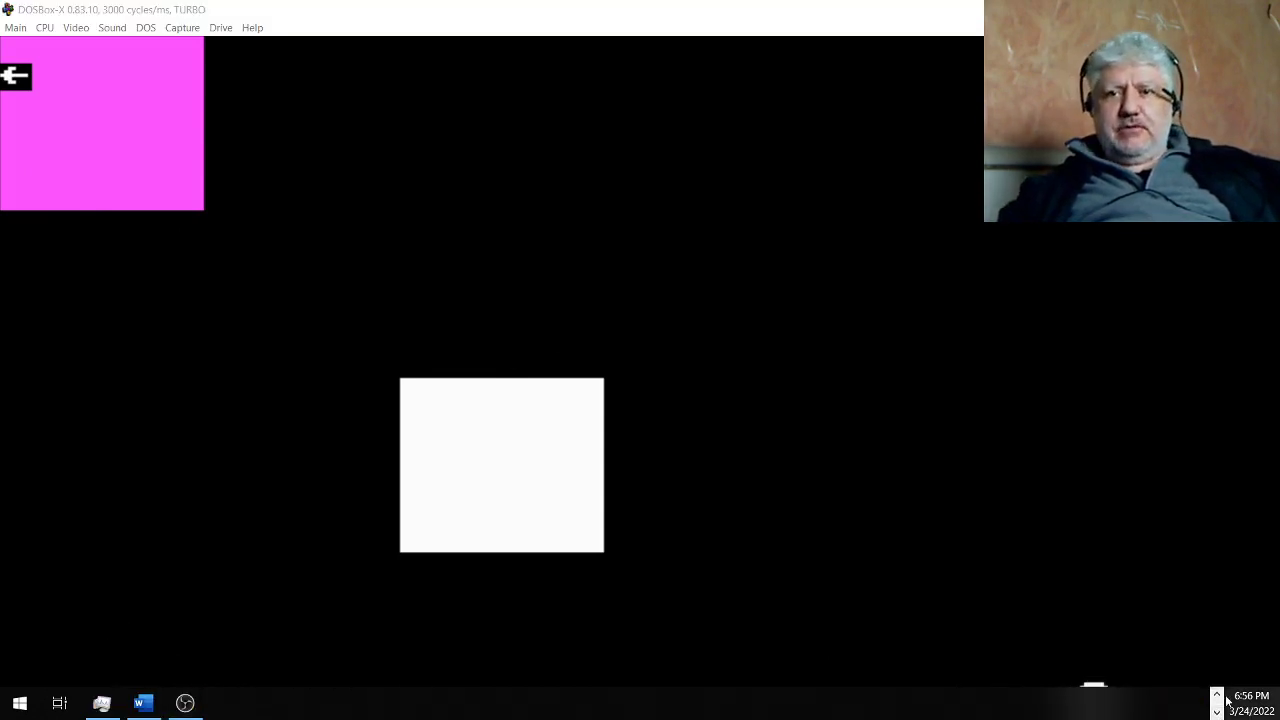
pyautogui.click(1217, 695)
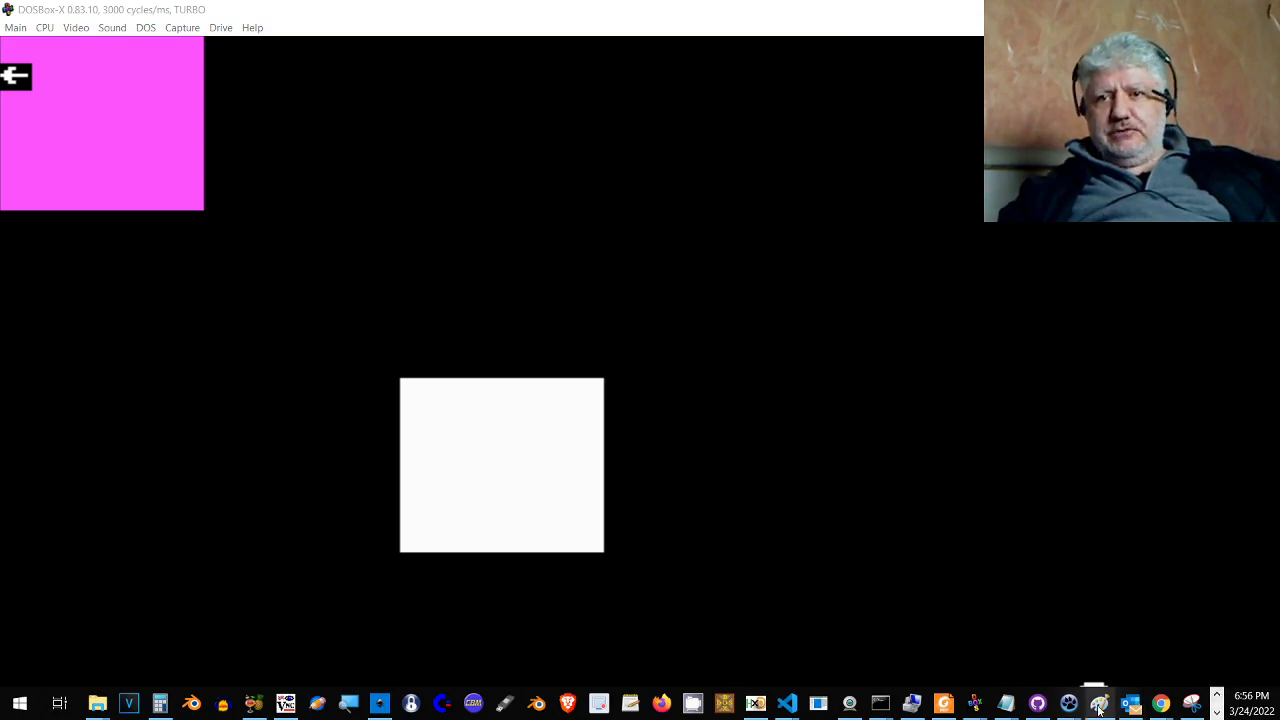
pyautogui.moveTo(1075, 708)
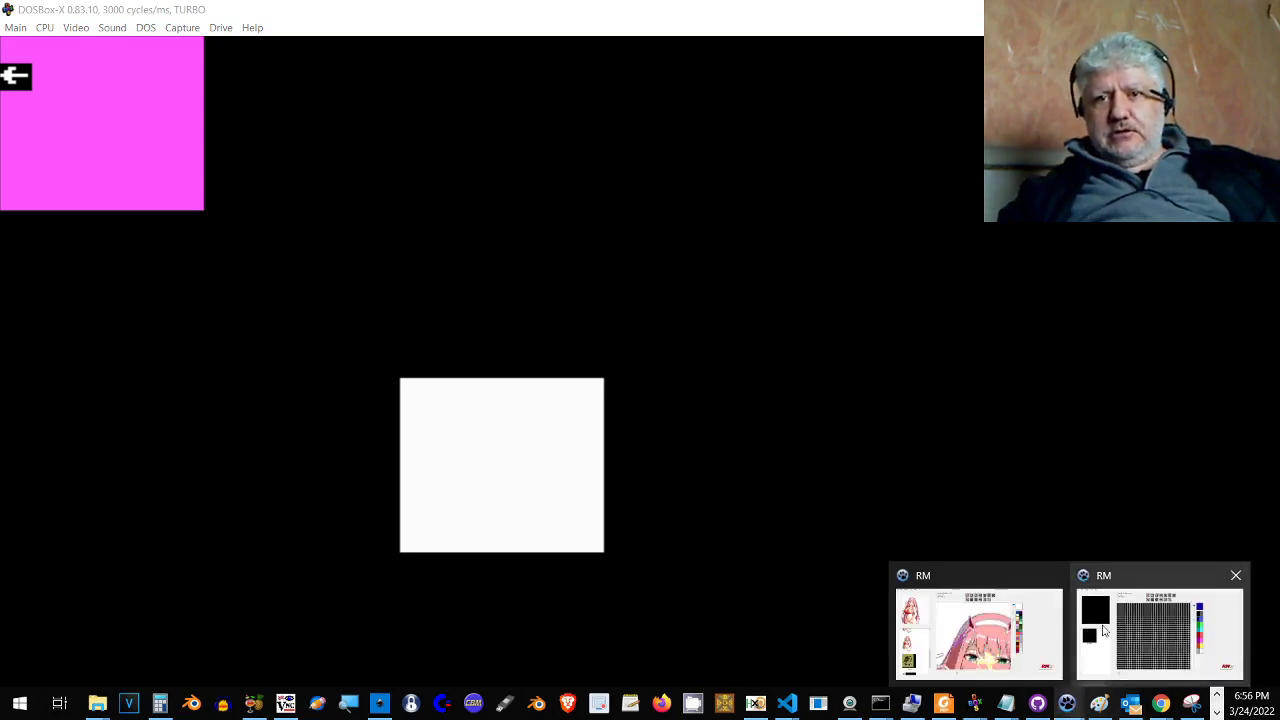
pyautogui.click(1160, 625)
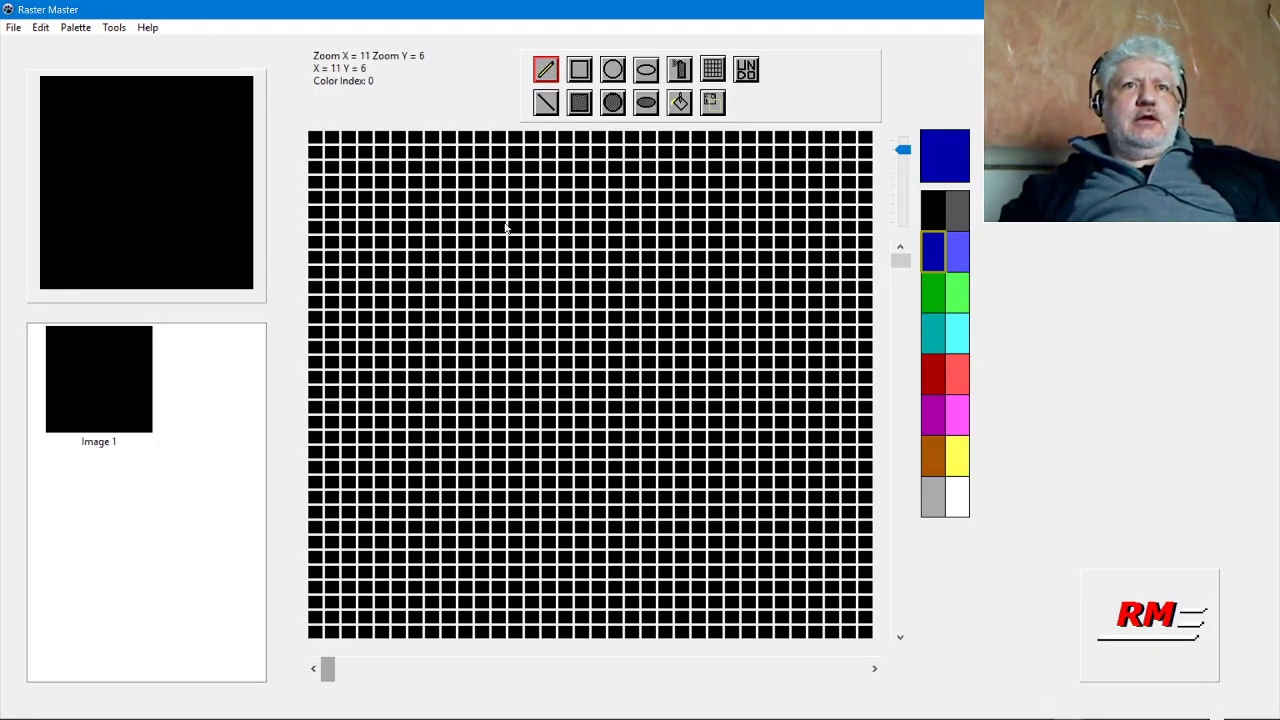
# Check the Raster Master version information and close it.
pyautogui.click(148, 28)
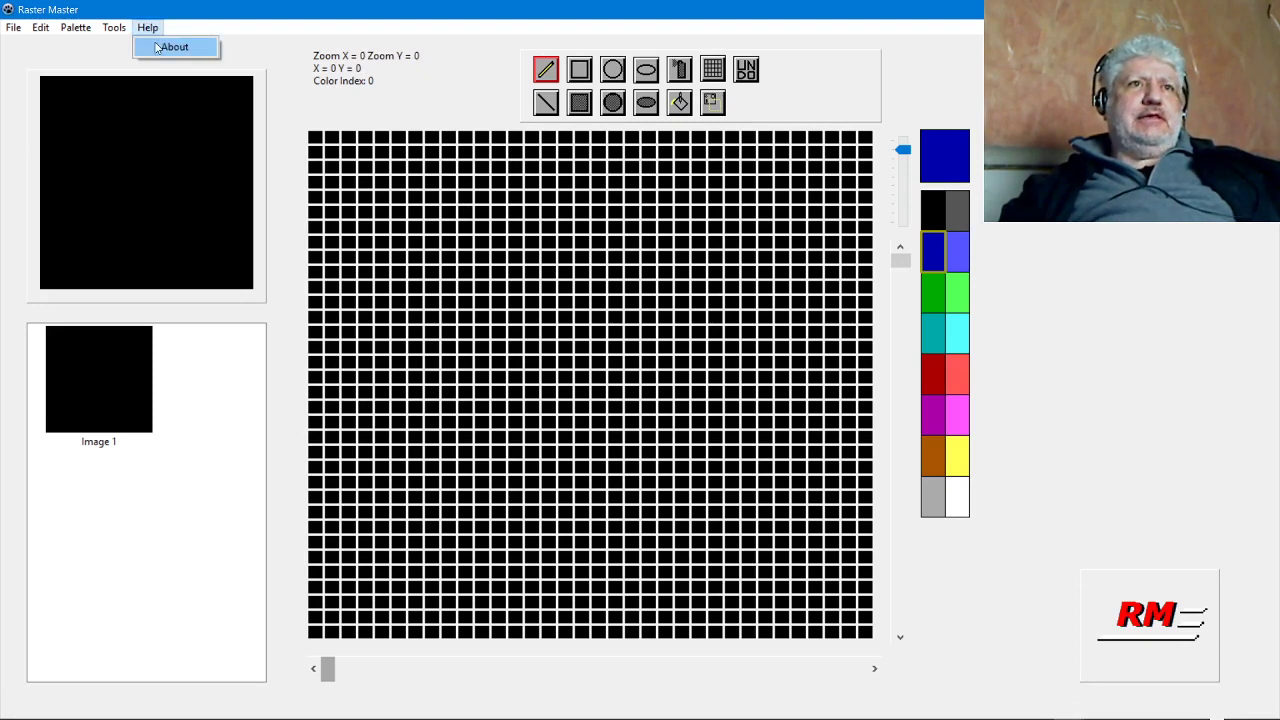
pyautogui.click(160, 46)
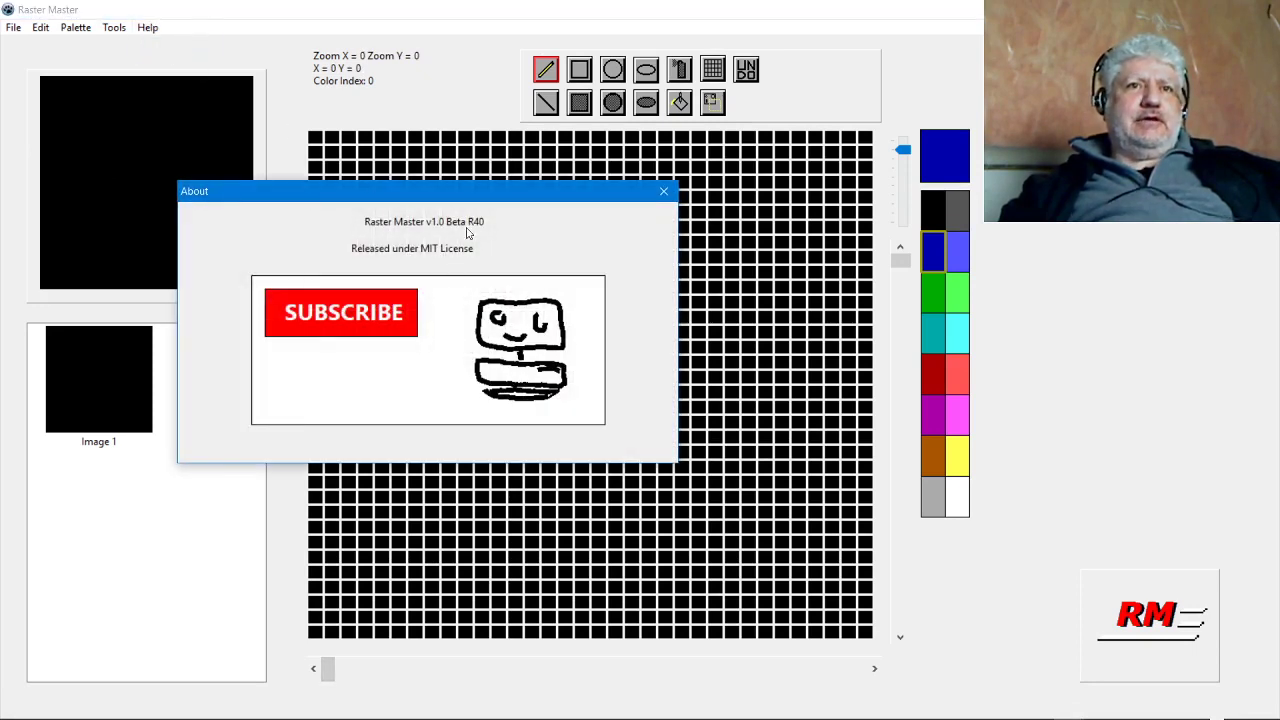
pyautogui.click(663, 191)
# Review the export languages and the formats offered for QuickBasic\QB64 without exporting anything.
pyautogui.click(11, 27)
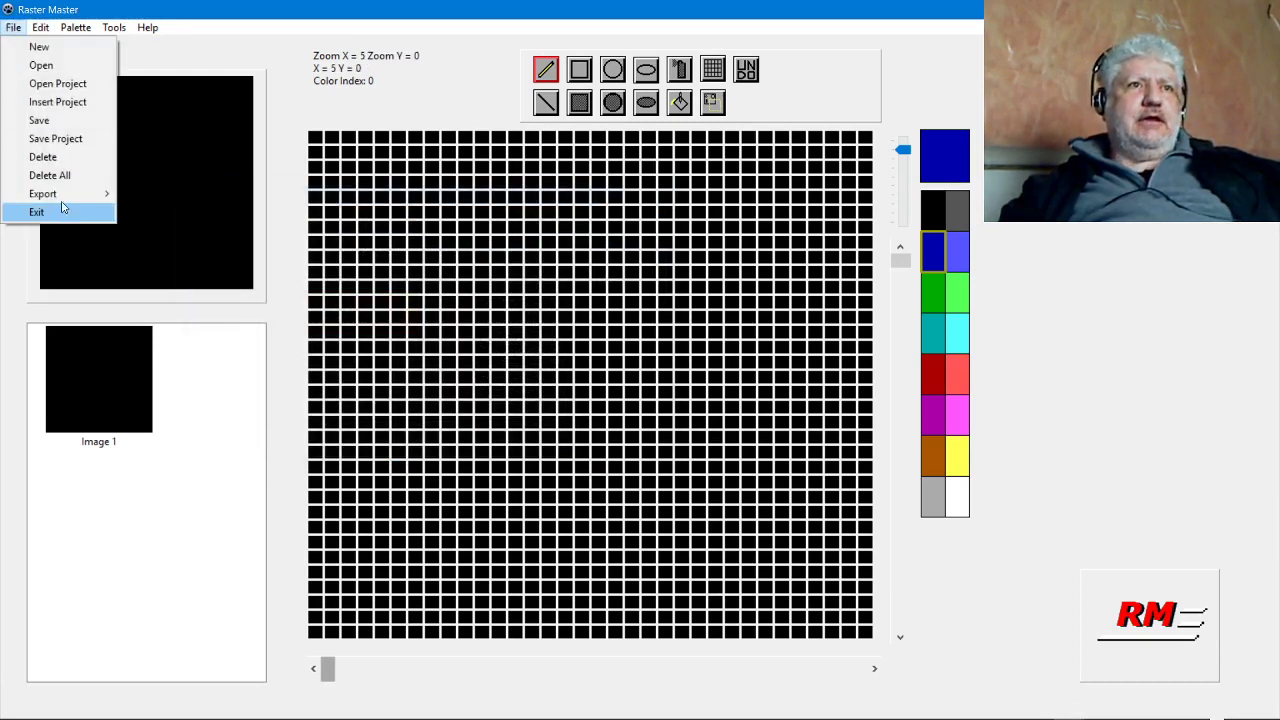
pyautogui.moveTo(64, 200)
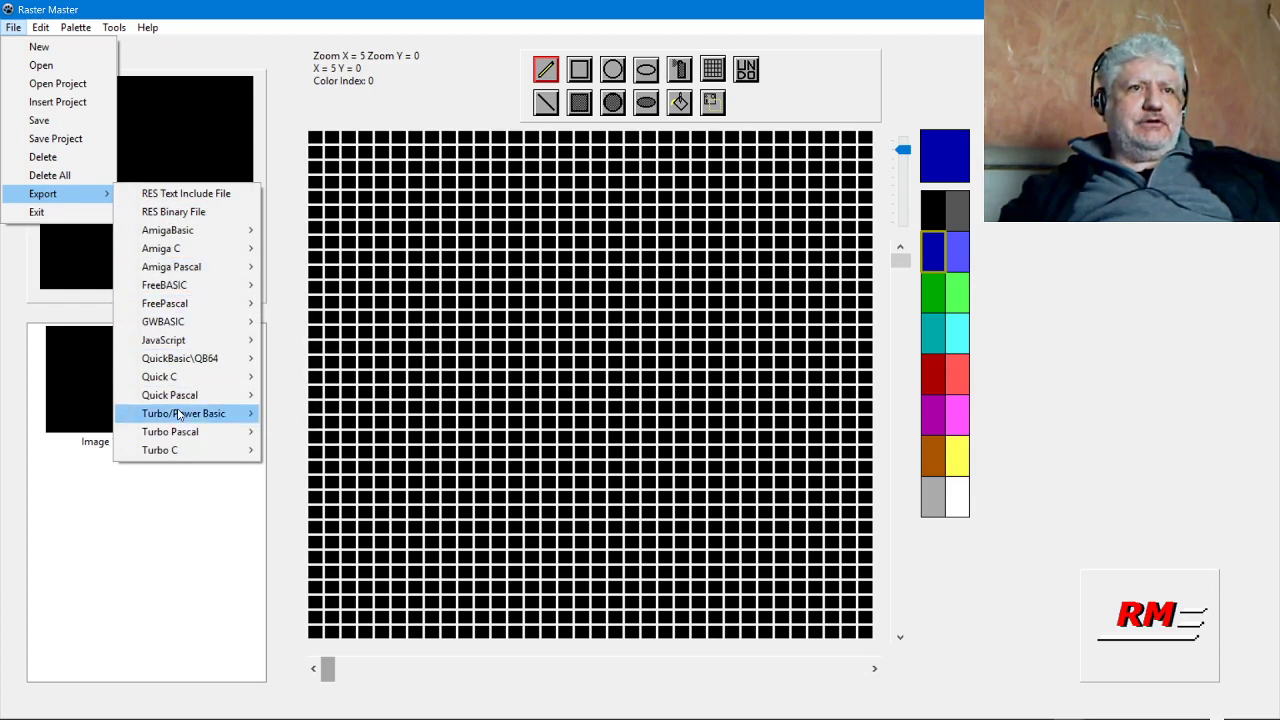
pyautogui.moveTo(183, 430)
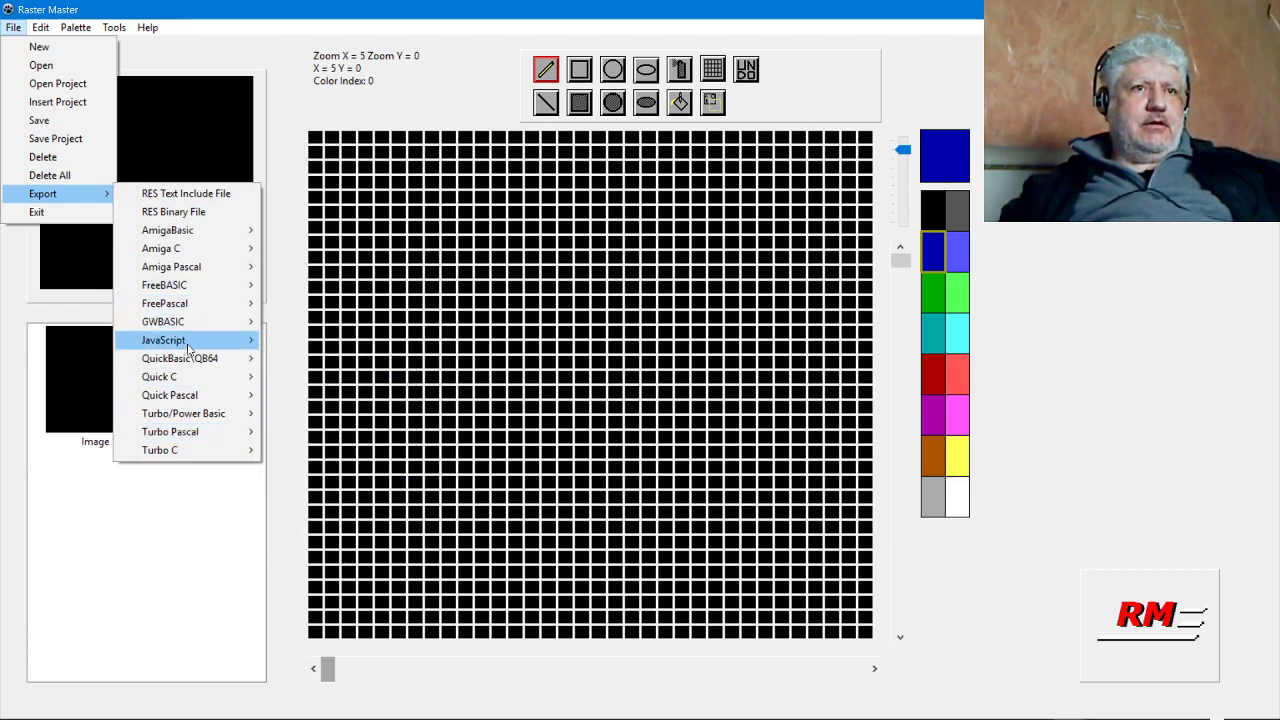
pyautogui.moveTo(189, 360)
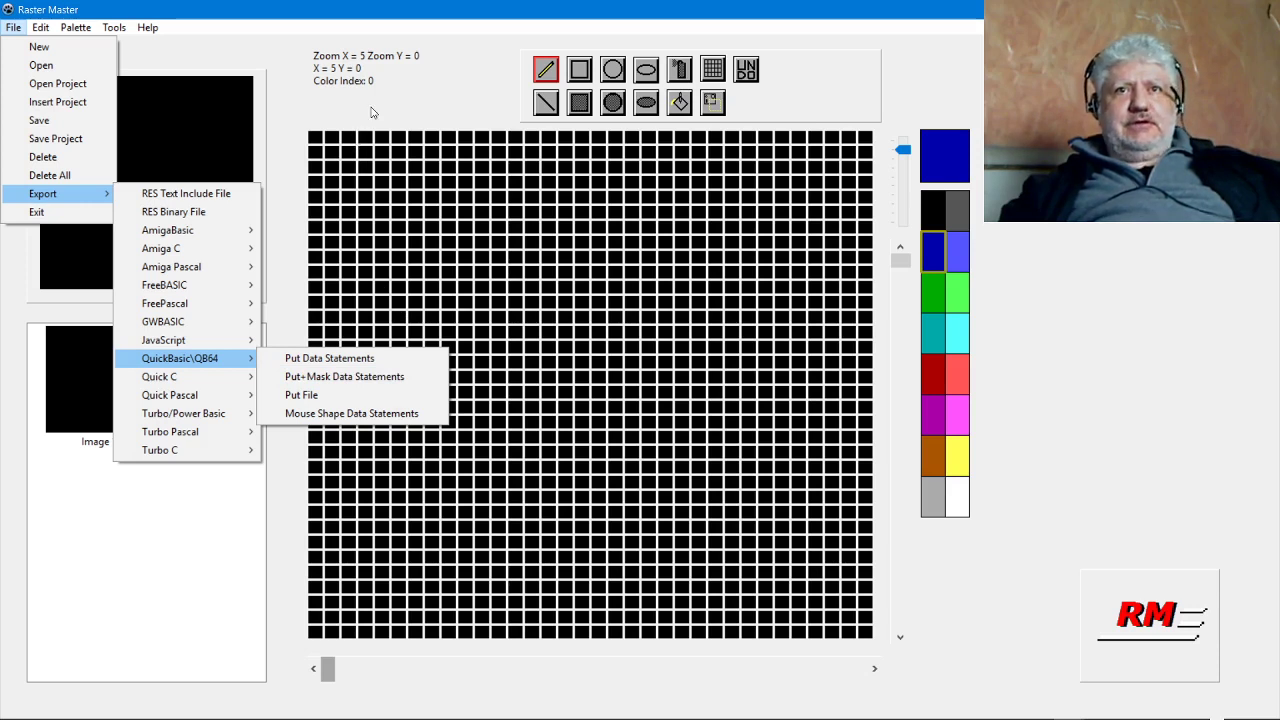
pyautogui.click(436, 101)
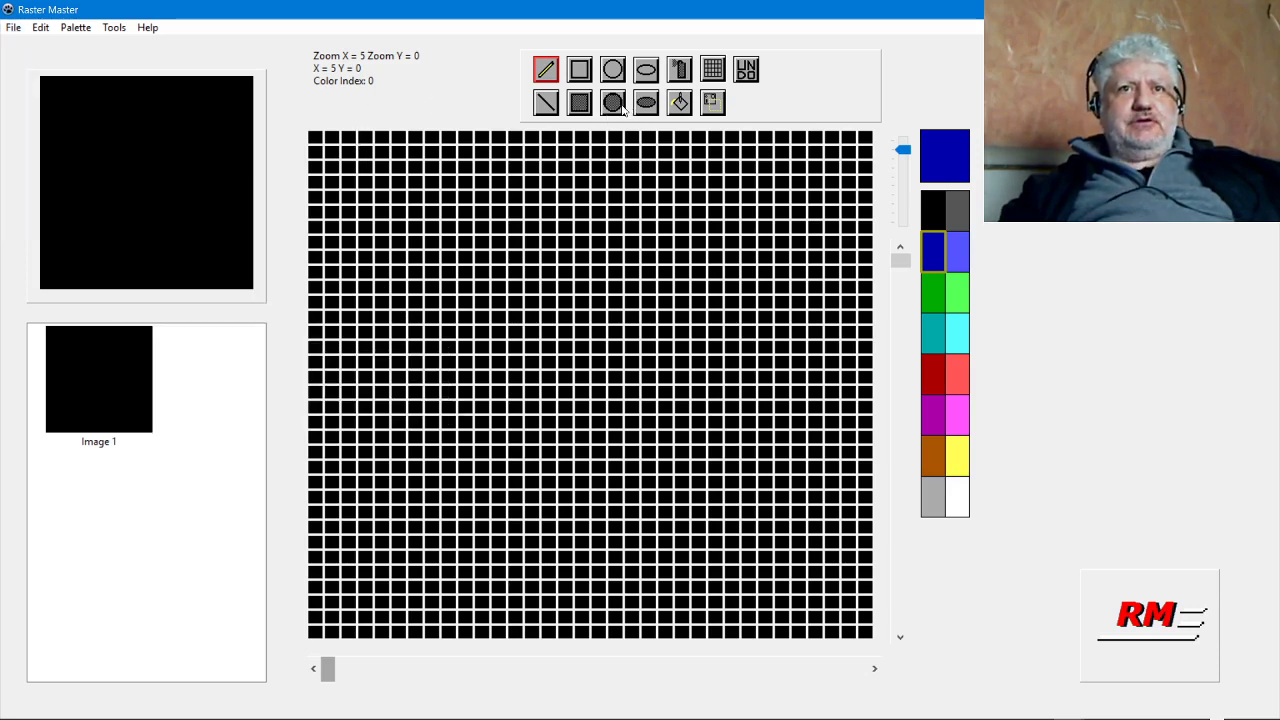
# Draw a filled dark cyan circle about 12 pixels wide in the upper-left corner of the image grid.
pyautogui.click(615, 103)
pyautogui.click(940, 342)
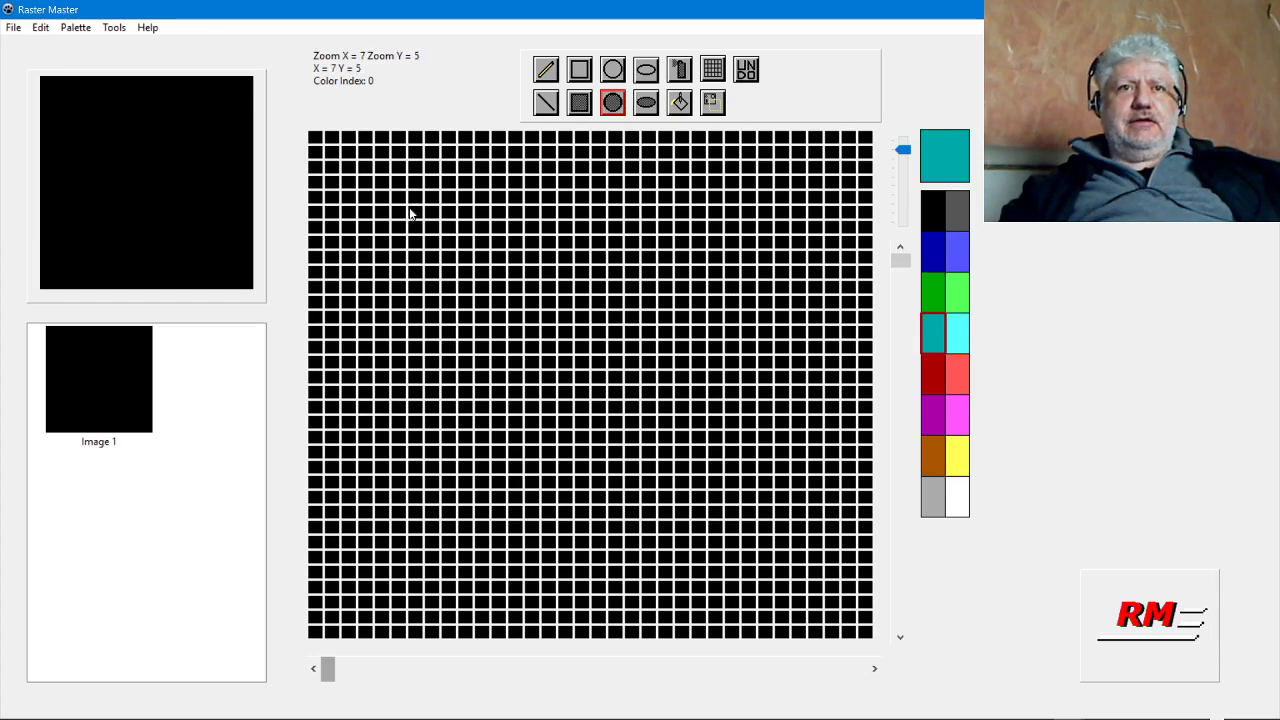
pyautogui.moveTo(406, 224); pyautogui.dragTo(491, 297)
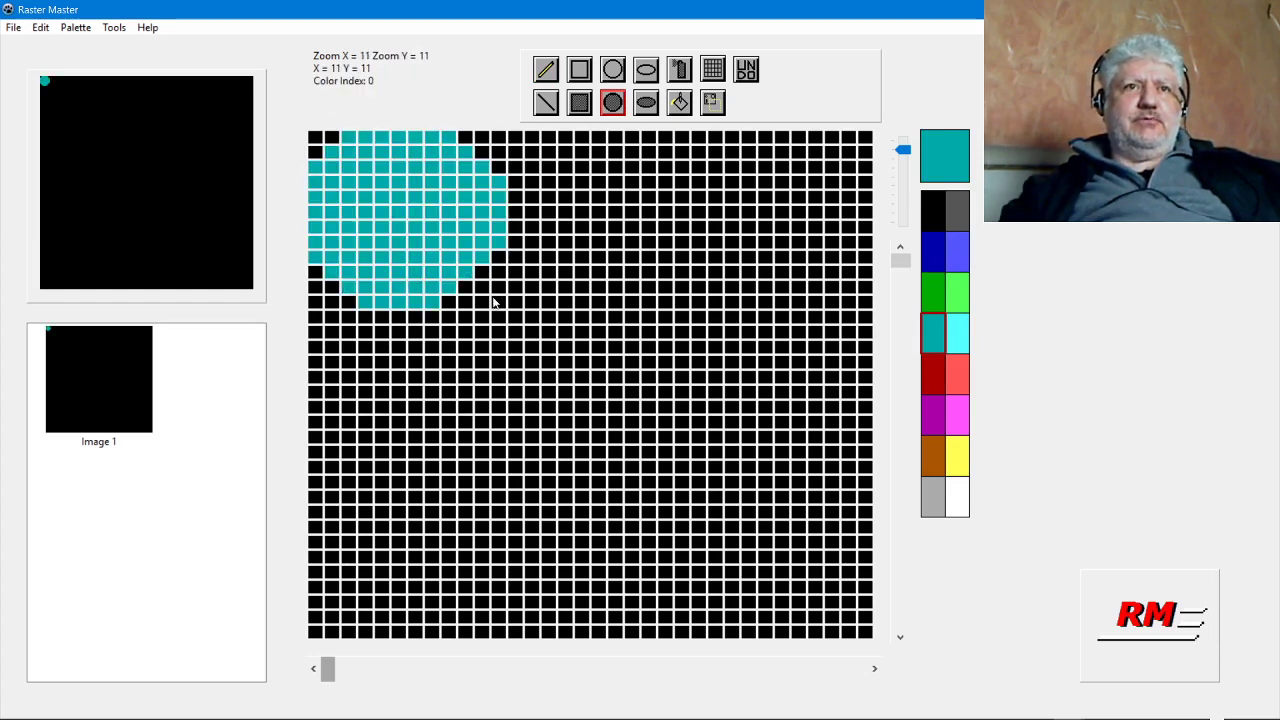
# Try to export the 16-color image as QuickBasic\QB64 mouse shape data statements.
pyautogui.click(14, 28)
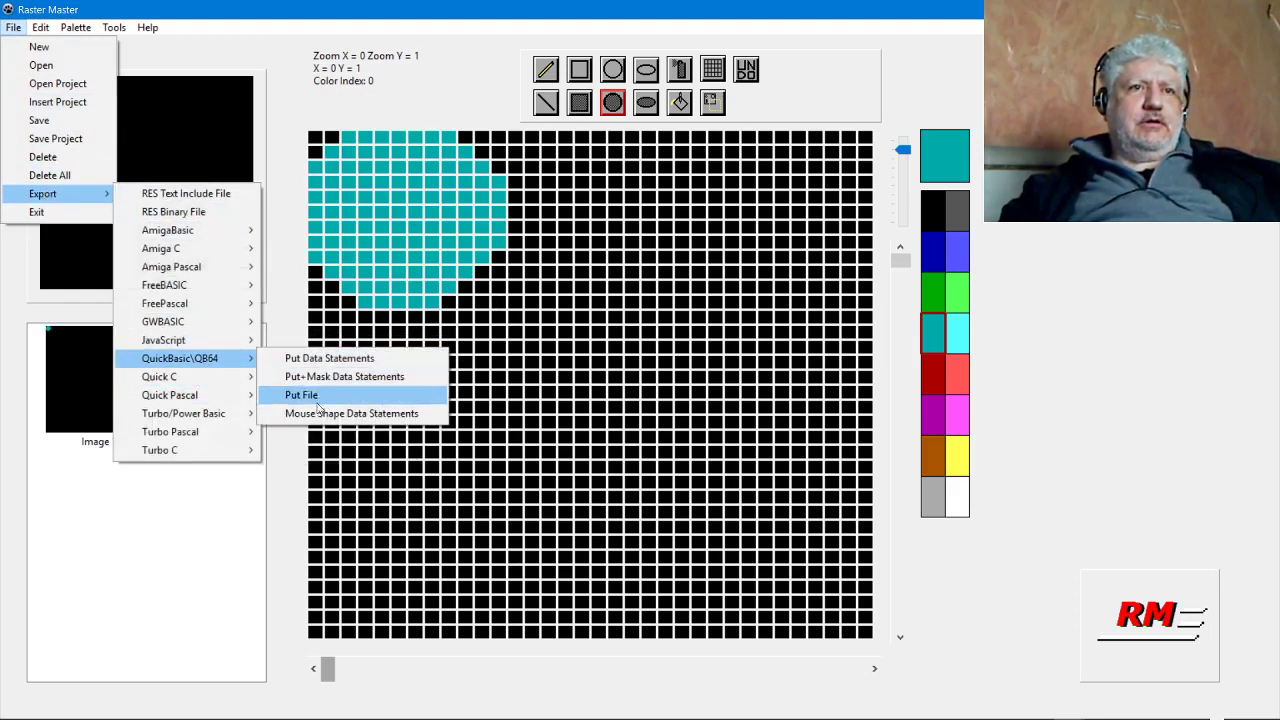
pyautogui.click(320, 413)
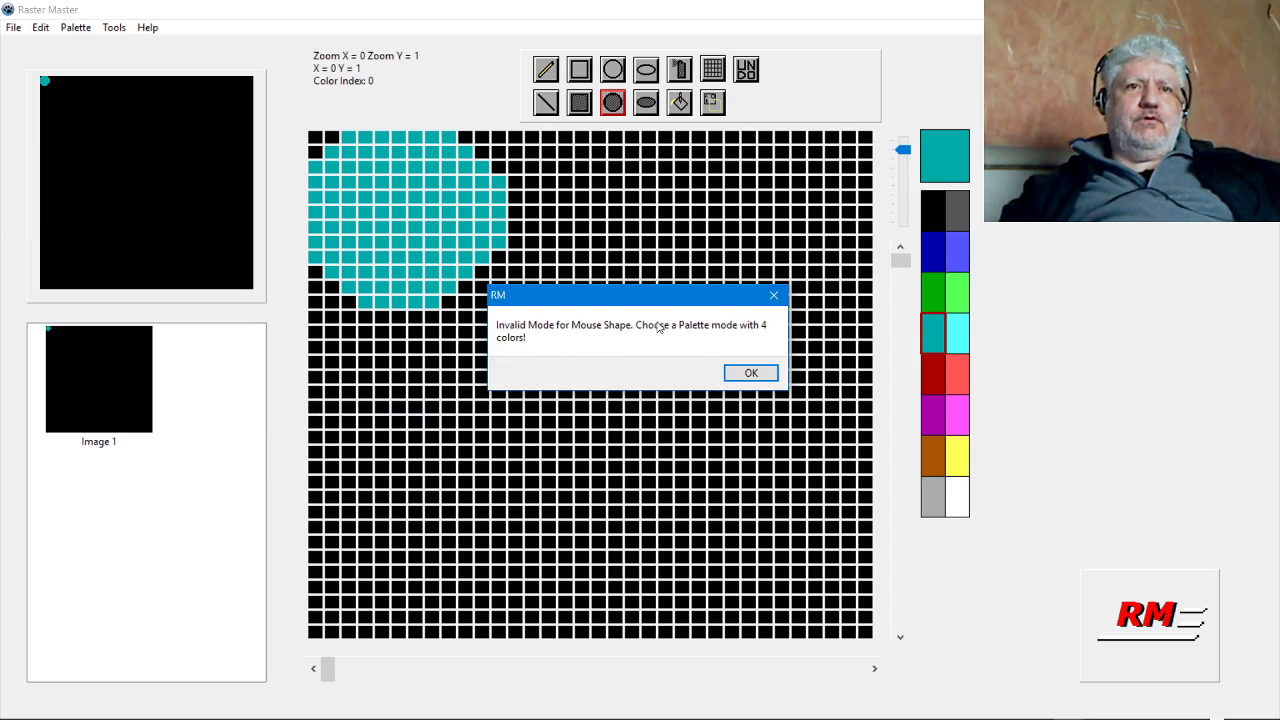
pyautogui.click(751, 372)
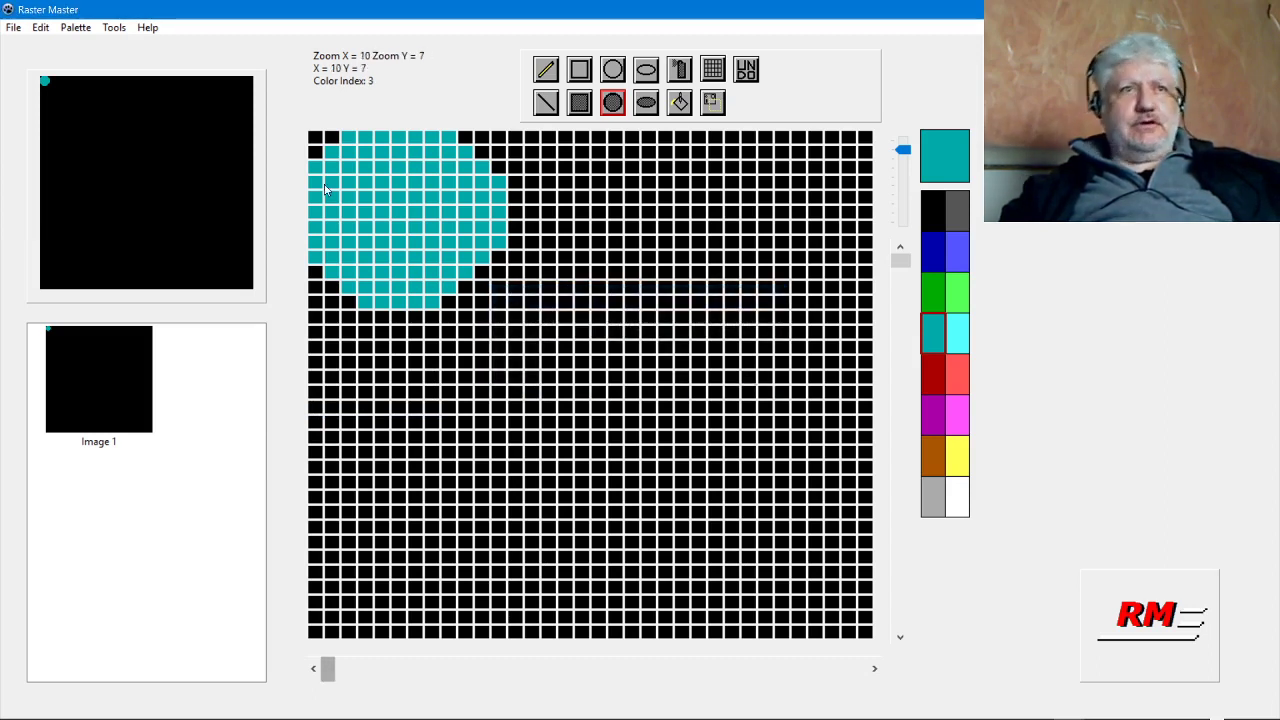
# Change the image to the four-color CGA palette with black, cyan, magenta and white.
pyautogui.click(74, 28)
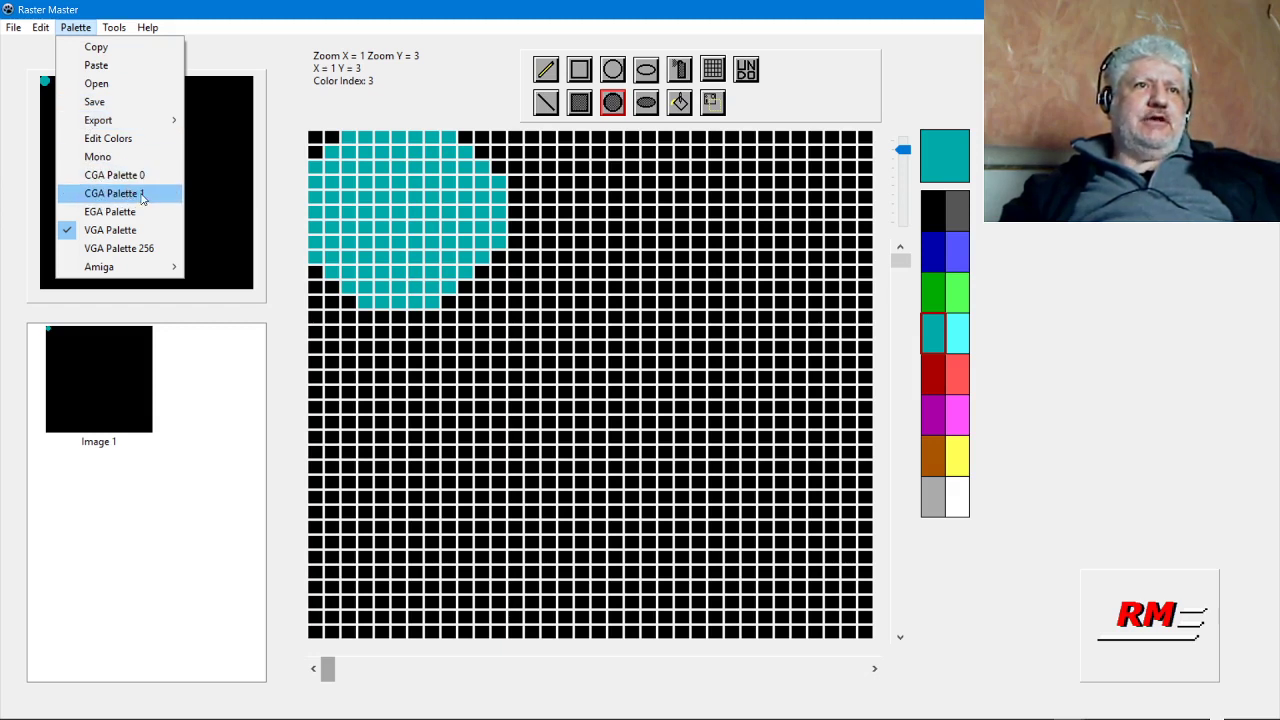
pyautogui.moveTo(142, 272)
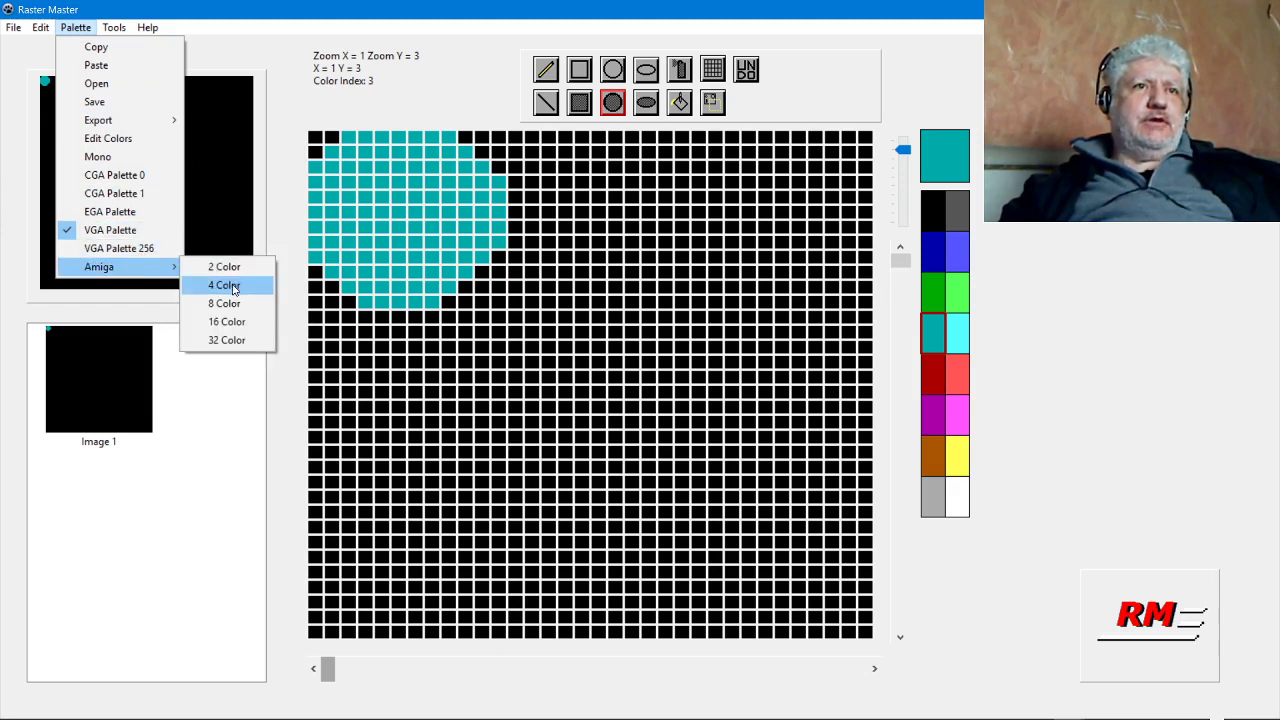
pyautogui.click(130, 176)
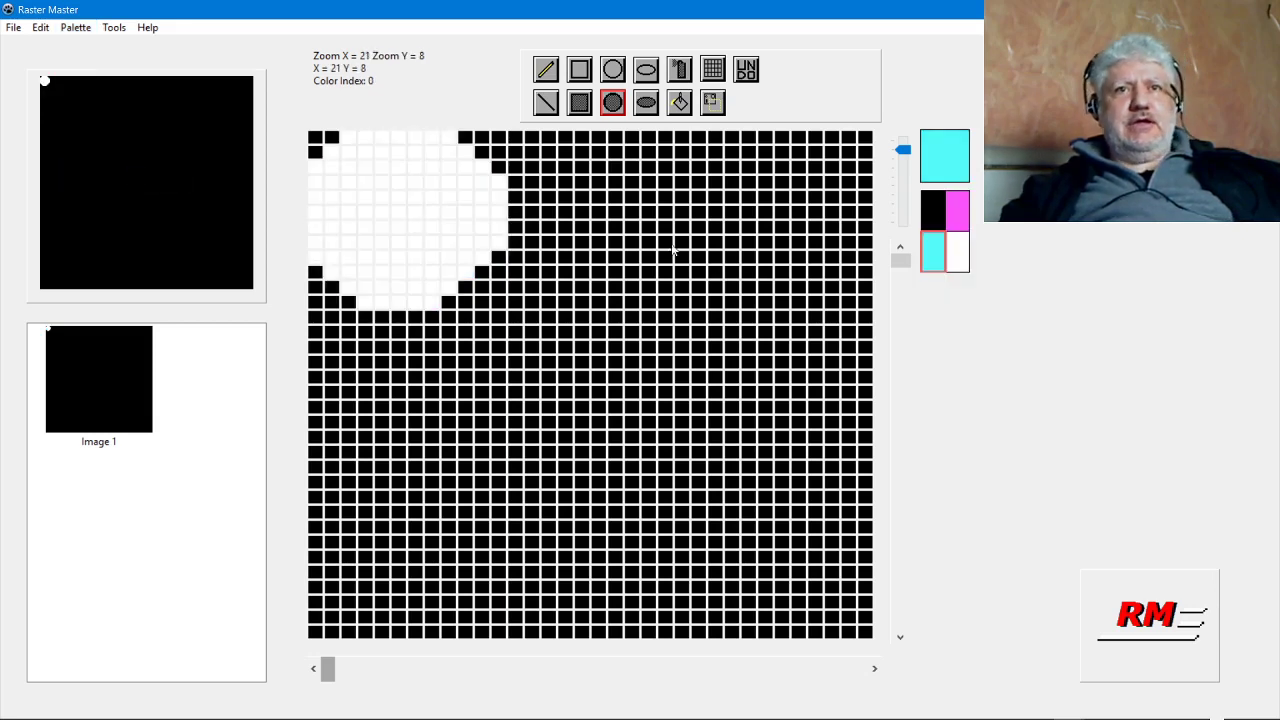
# Try to export the four-color CGA image as QuickBasic\QB64 mouse shape data statements.
pyautogui.click(14, 27)
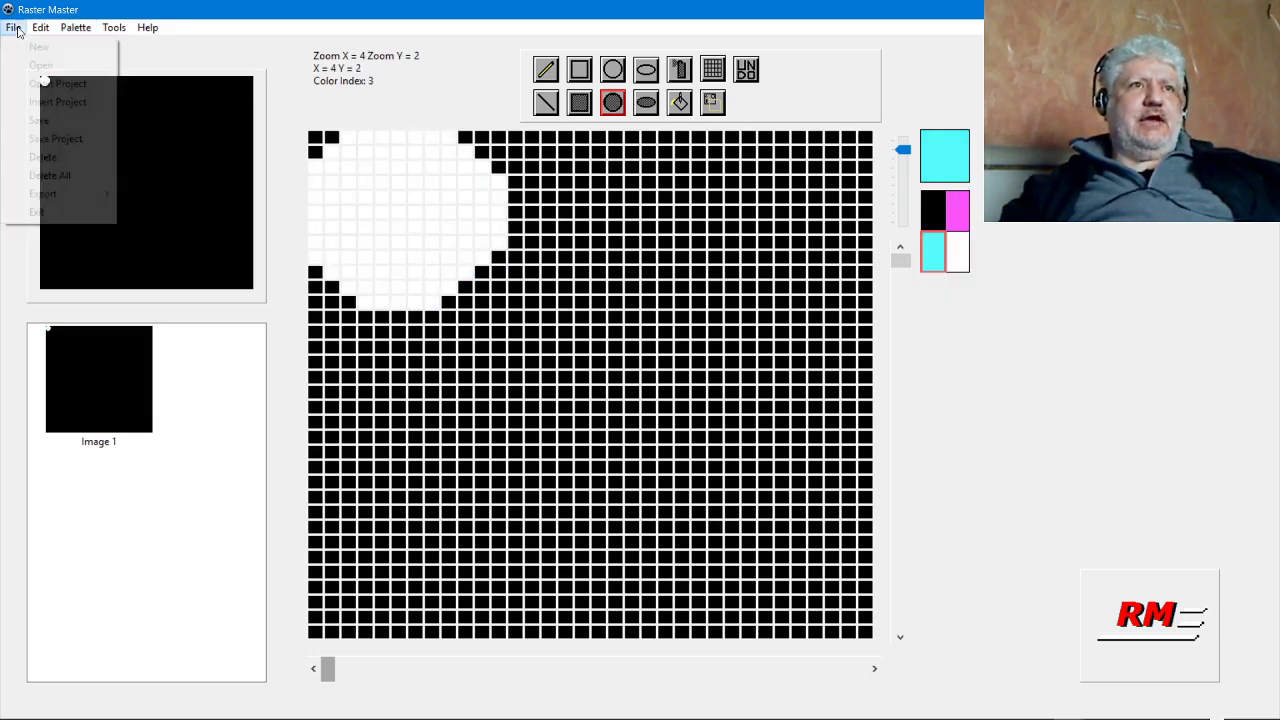
pyautogui.moveTo(45, 194)
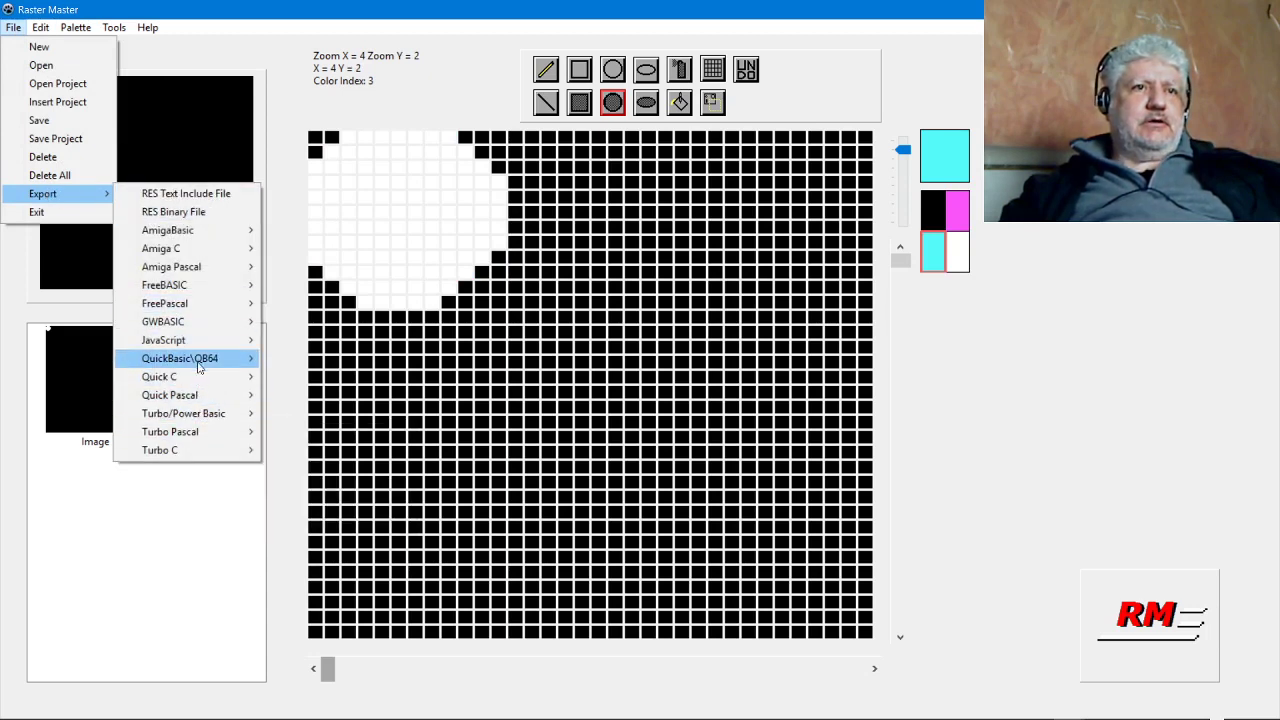
pyautogui.moveTo(201, 360)
pyautogui.click(333, 412)
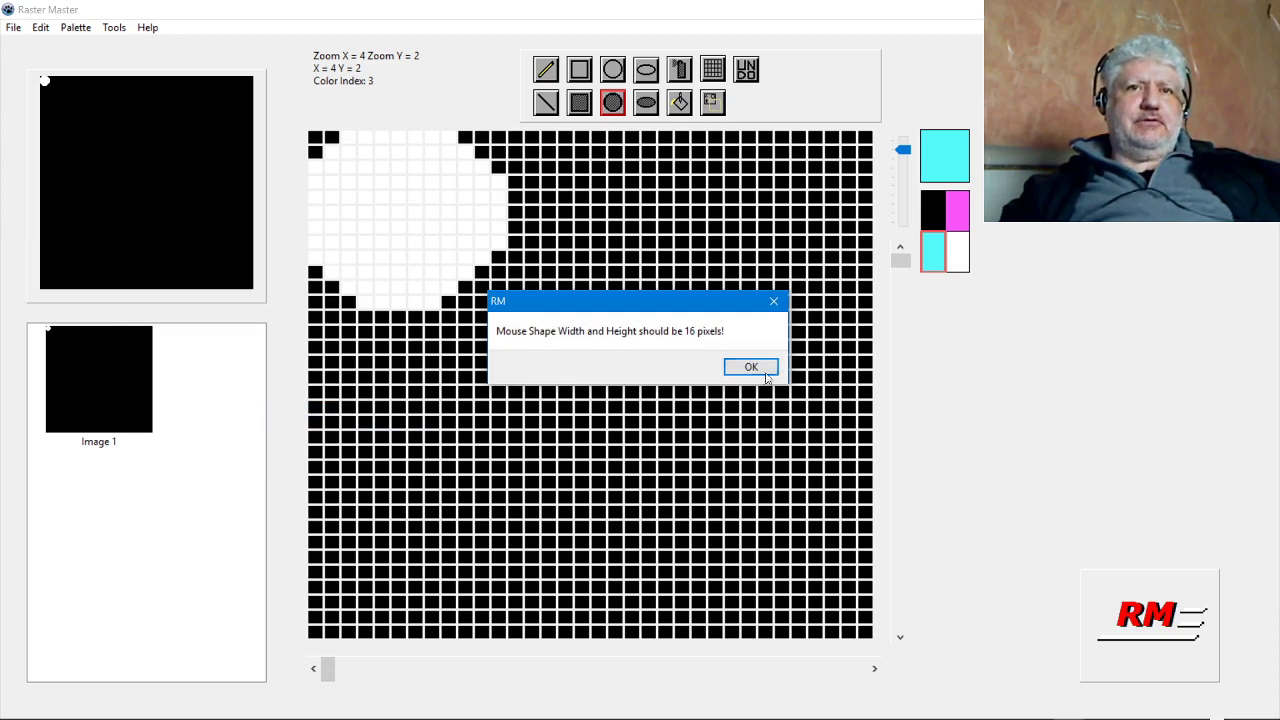
pyautogui.click(751, 367)
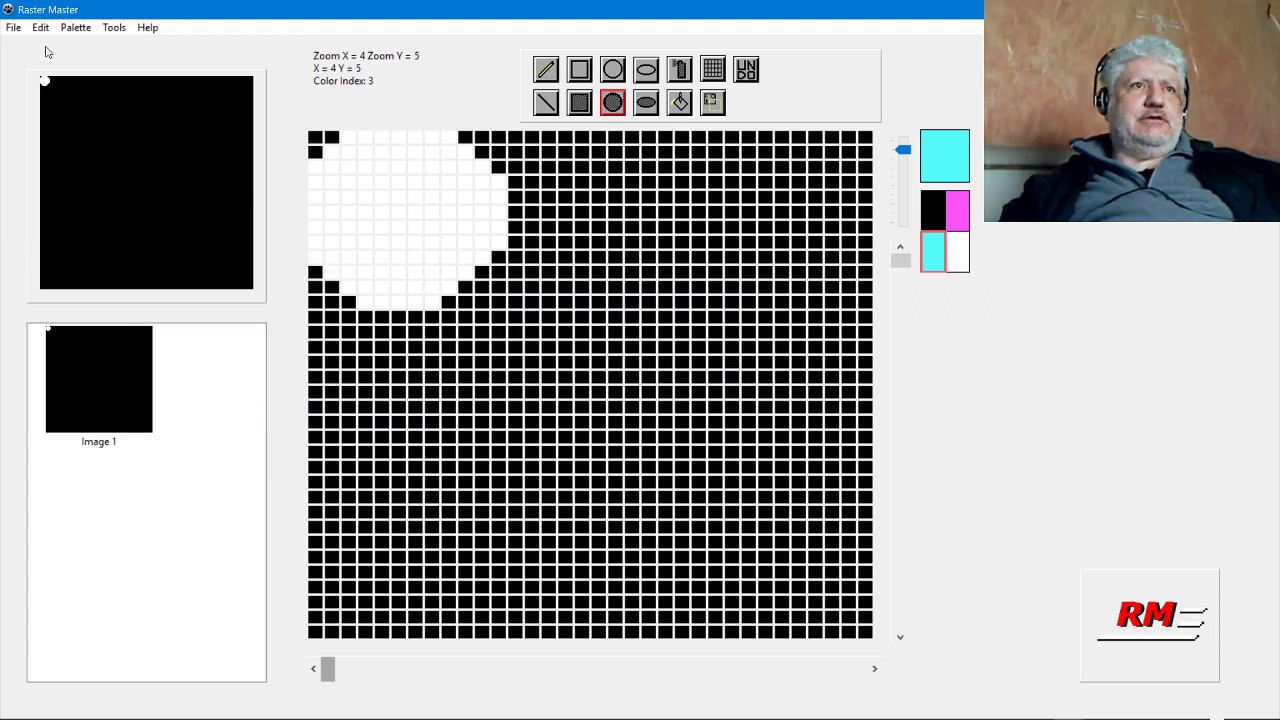
# Resize the image to 16 x 16 pixels.
pyautogui.click(75, 27)
pyautogui.moveTo(48, 50)
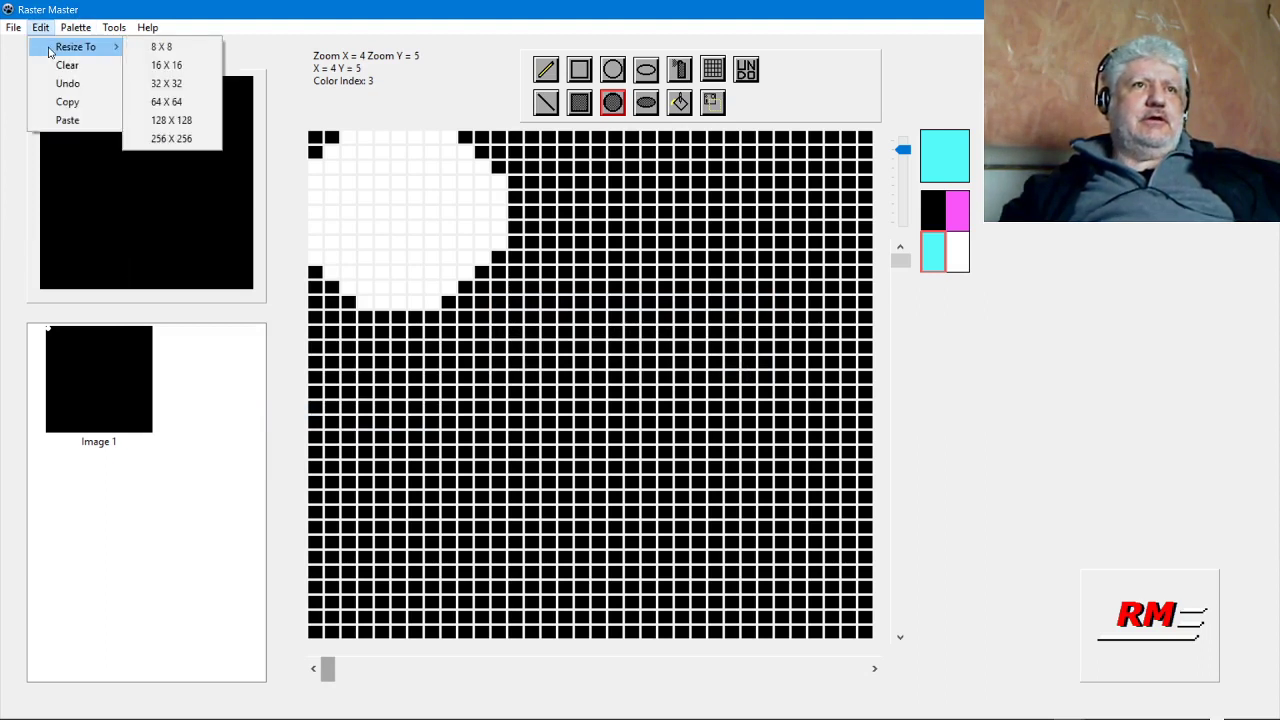
pyautogui.click(156, 66)
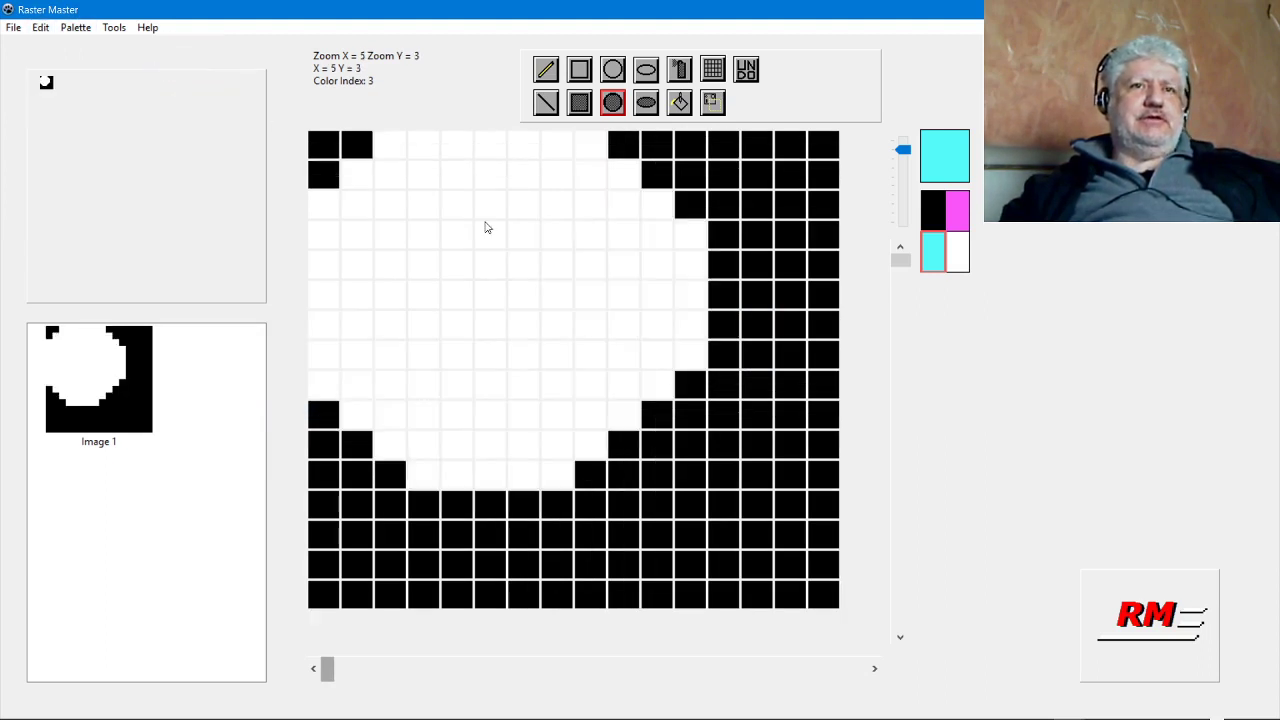
pyautogui.click(13, 27)
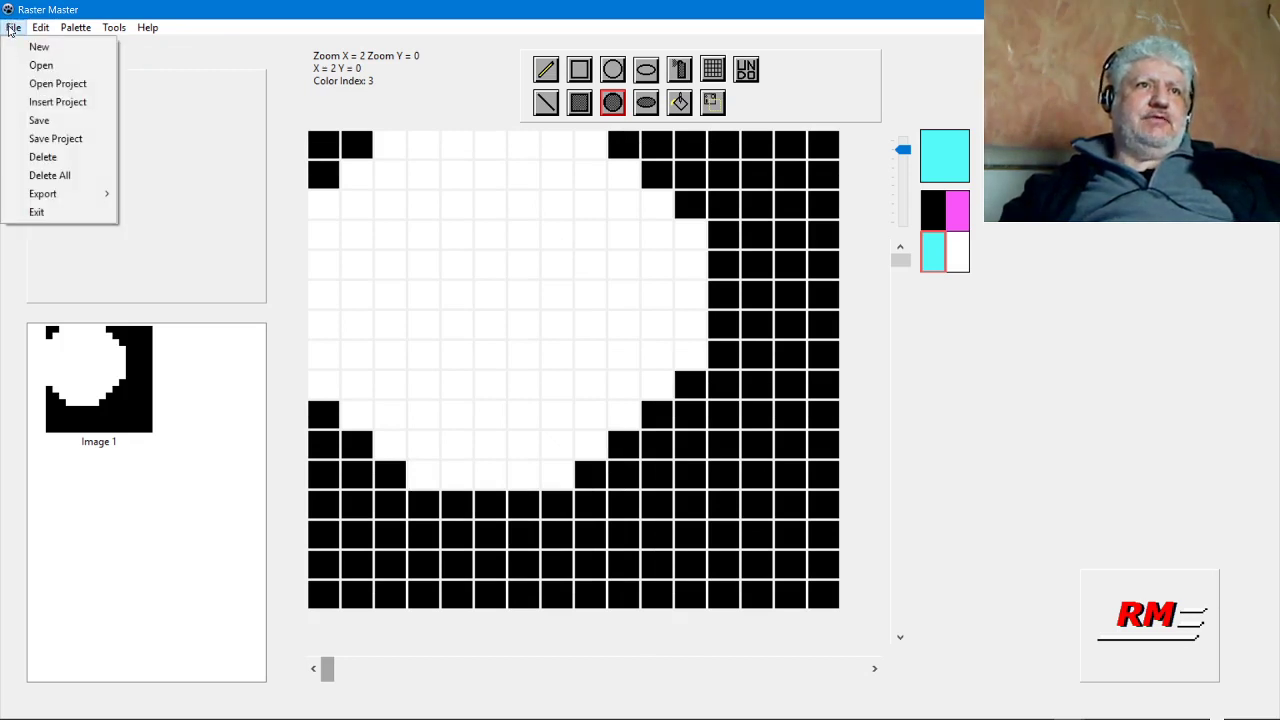
pyautogui.moveTo(67, 198)
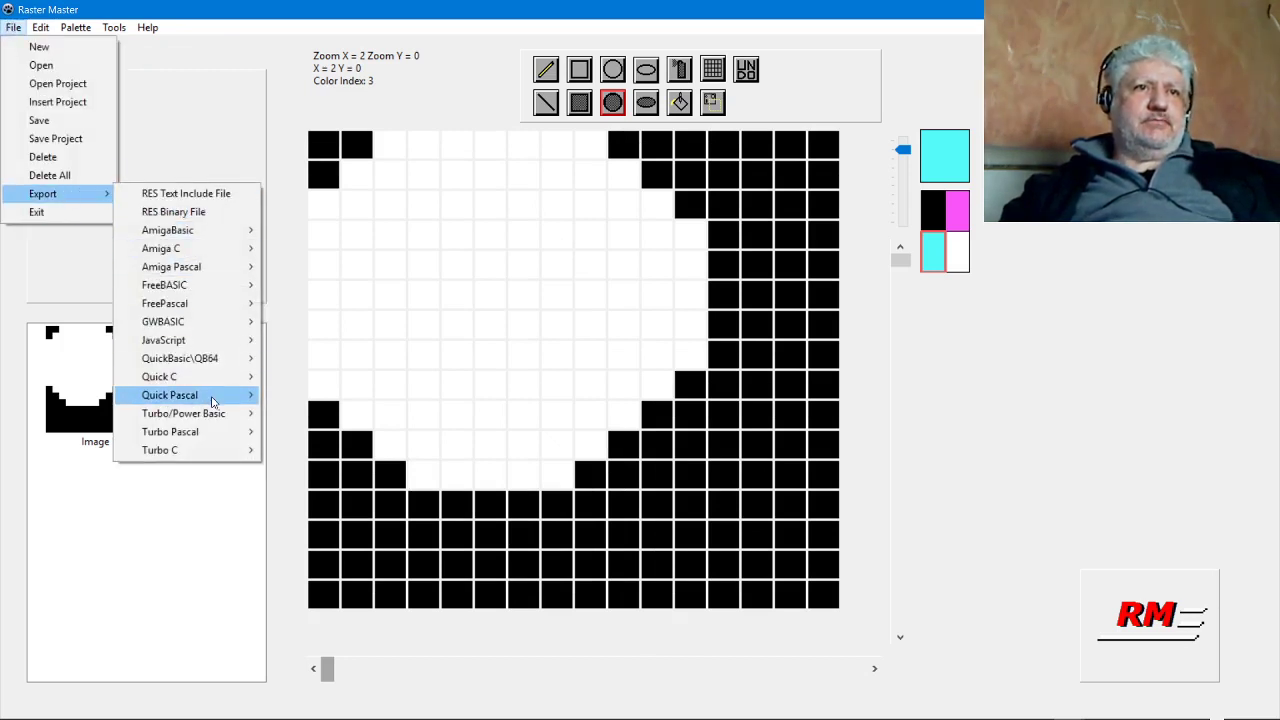
pyautogui.click(311, 412)
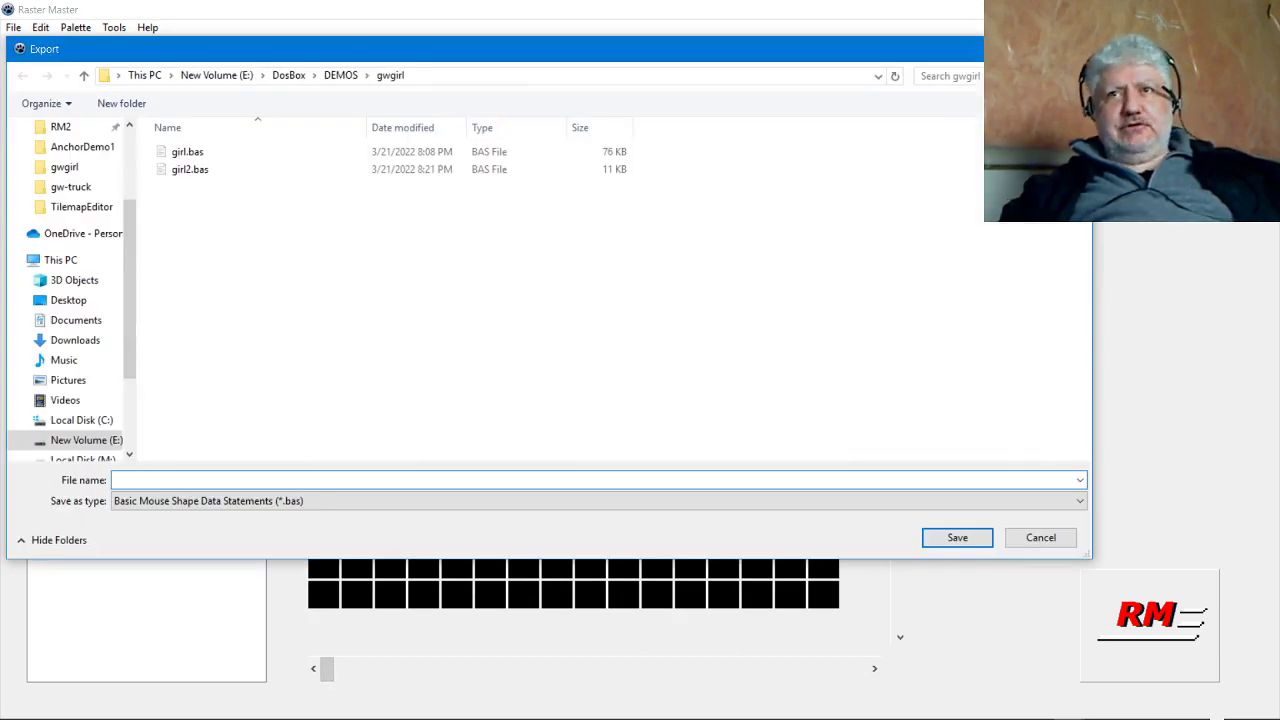
pyautogui.press('Escape')
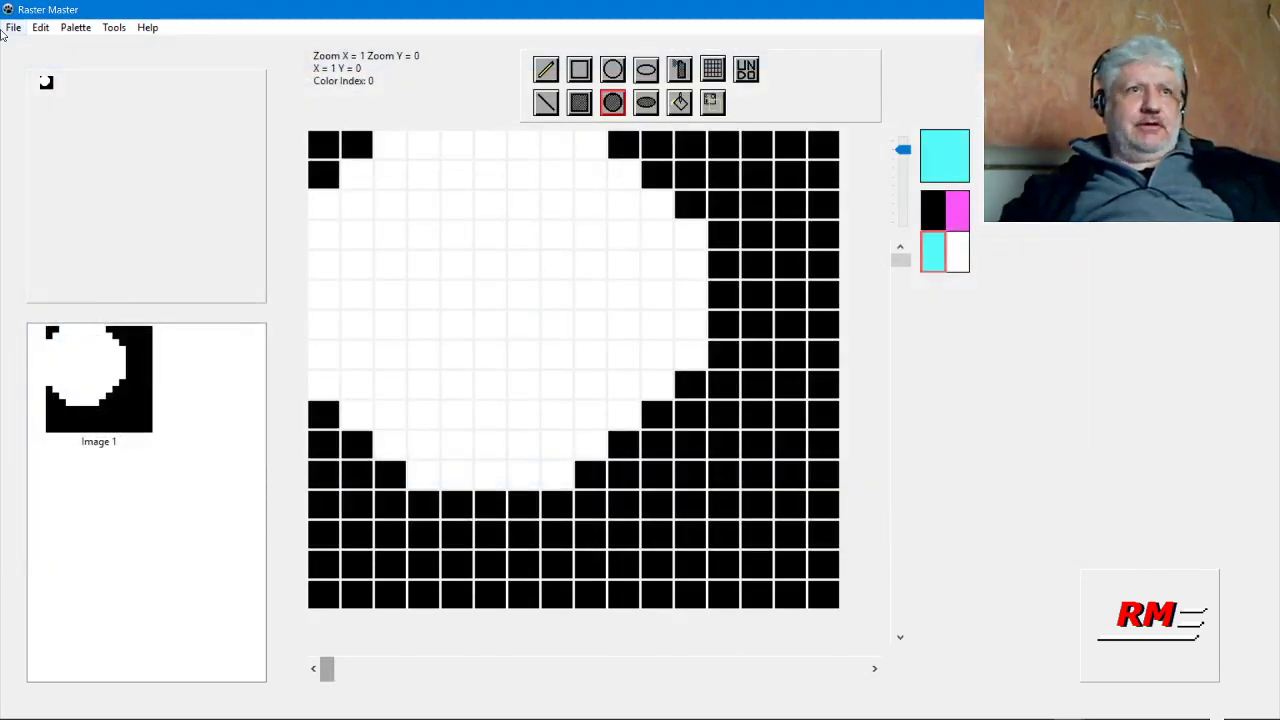
# Clear the drawing from the 16 x 16 image.
pyautogui.click(40, 28)
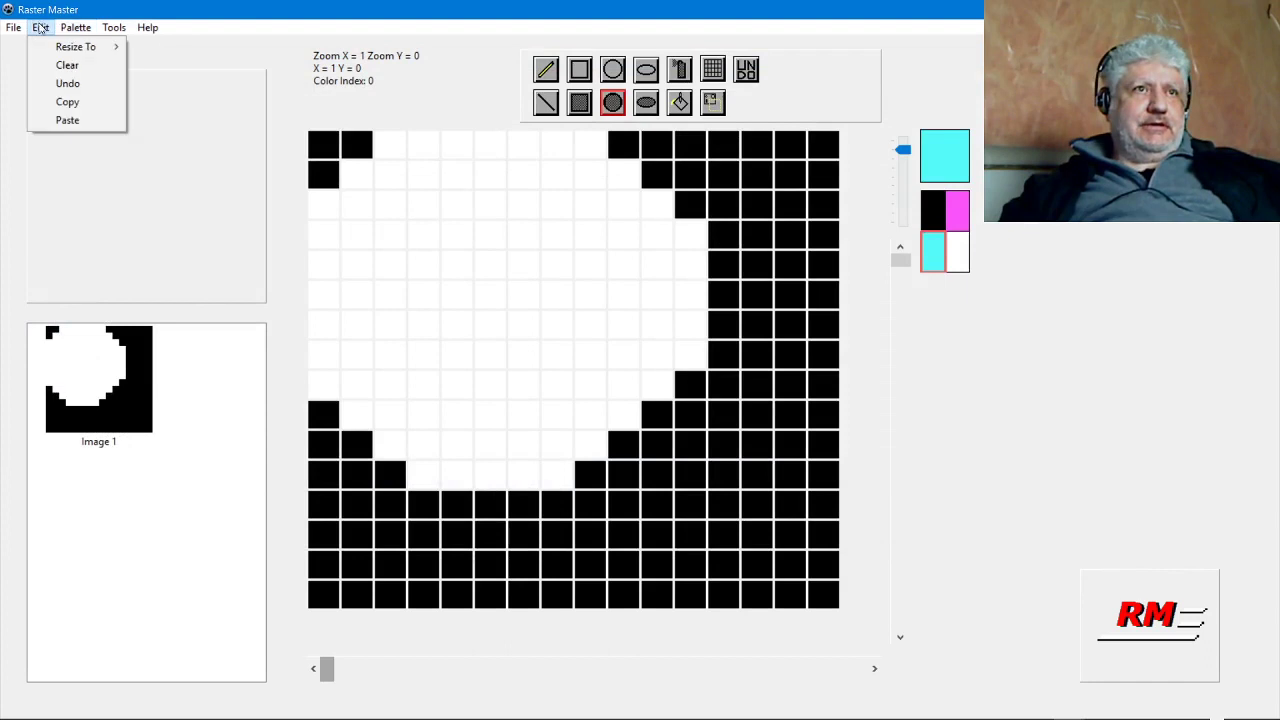
pyautogui.click(67, 65)
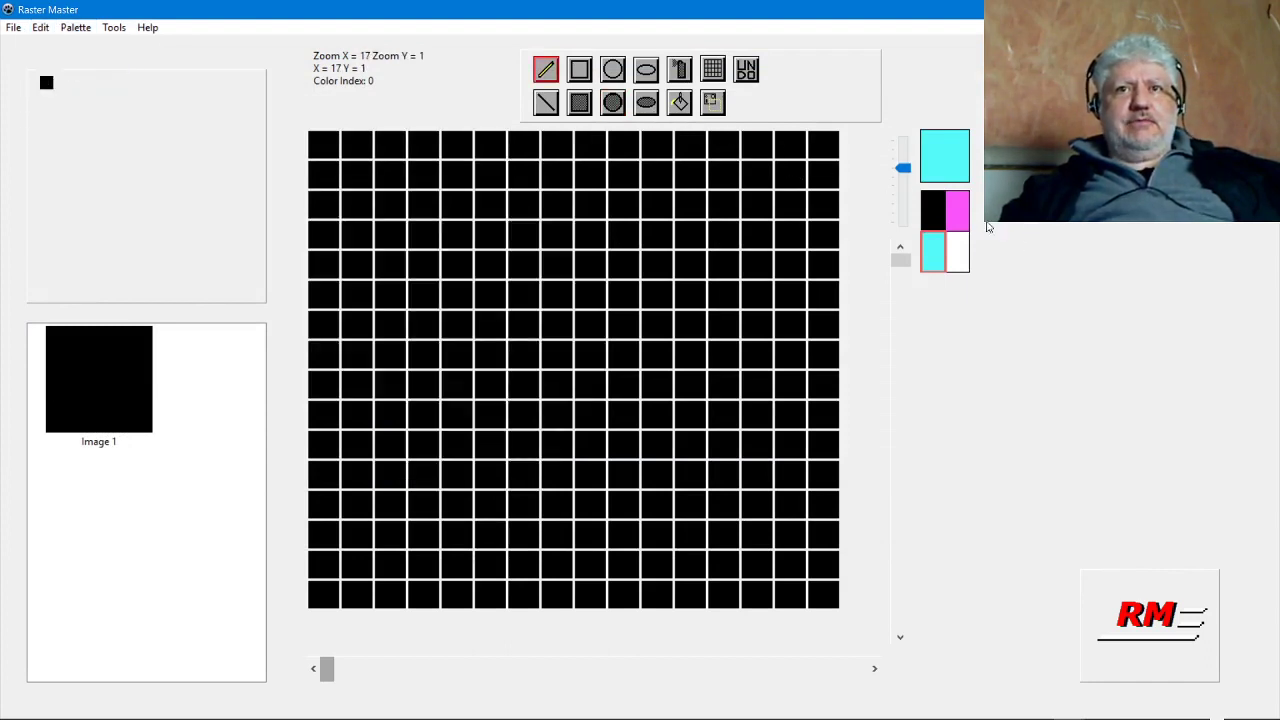
# Step through the black, white, magenta and cyan palette colors to review the four colors available for the mouse shape.
pyautogui.click(937, 226)
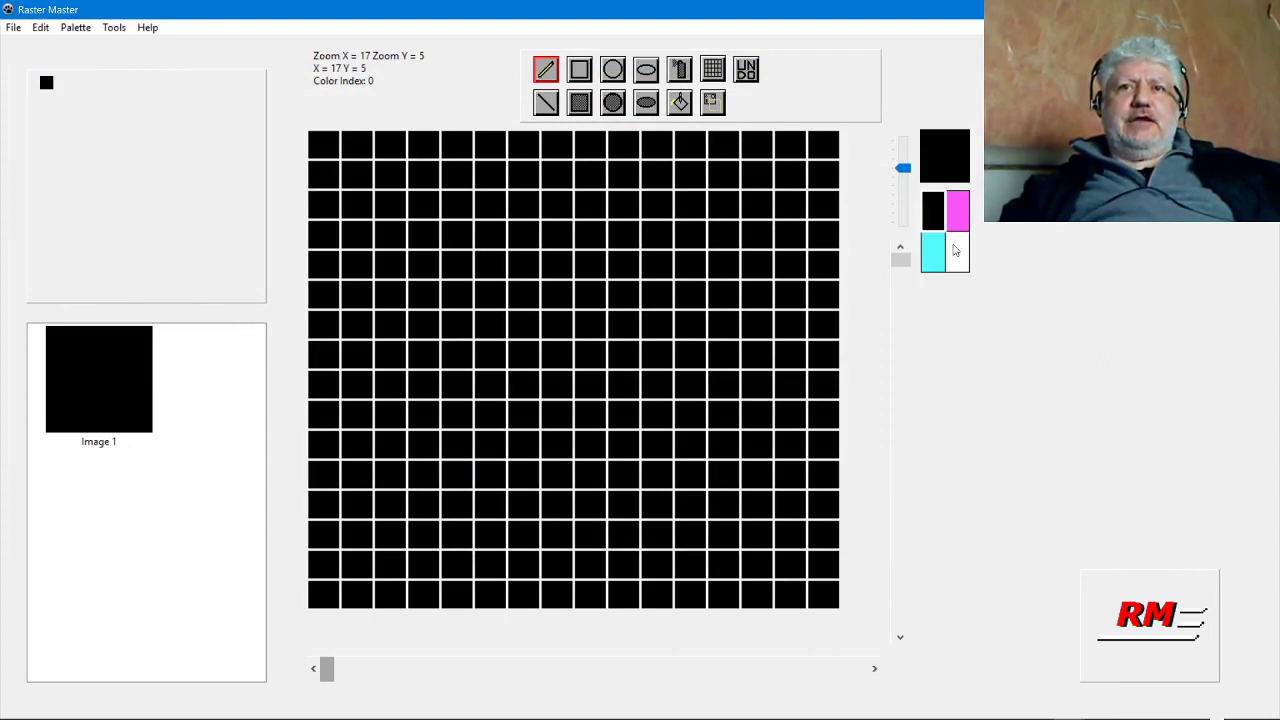
pyautogui.click(957, 255)
pyautogui.click(931, 212)
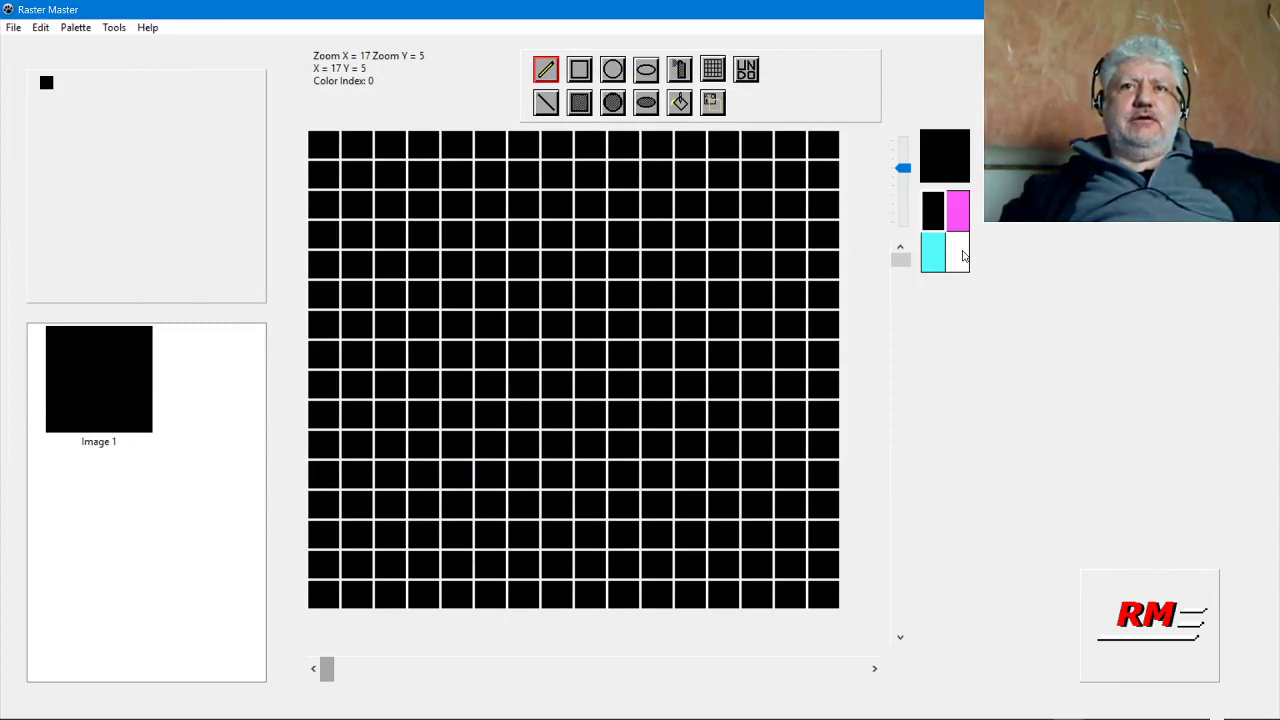
pyautogui.click(963, 256)
pyautogui.click(935, 210)
pyautogui.click(958, 251)
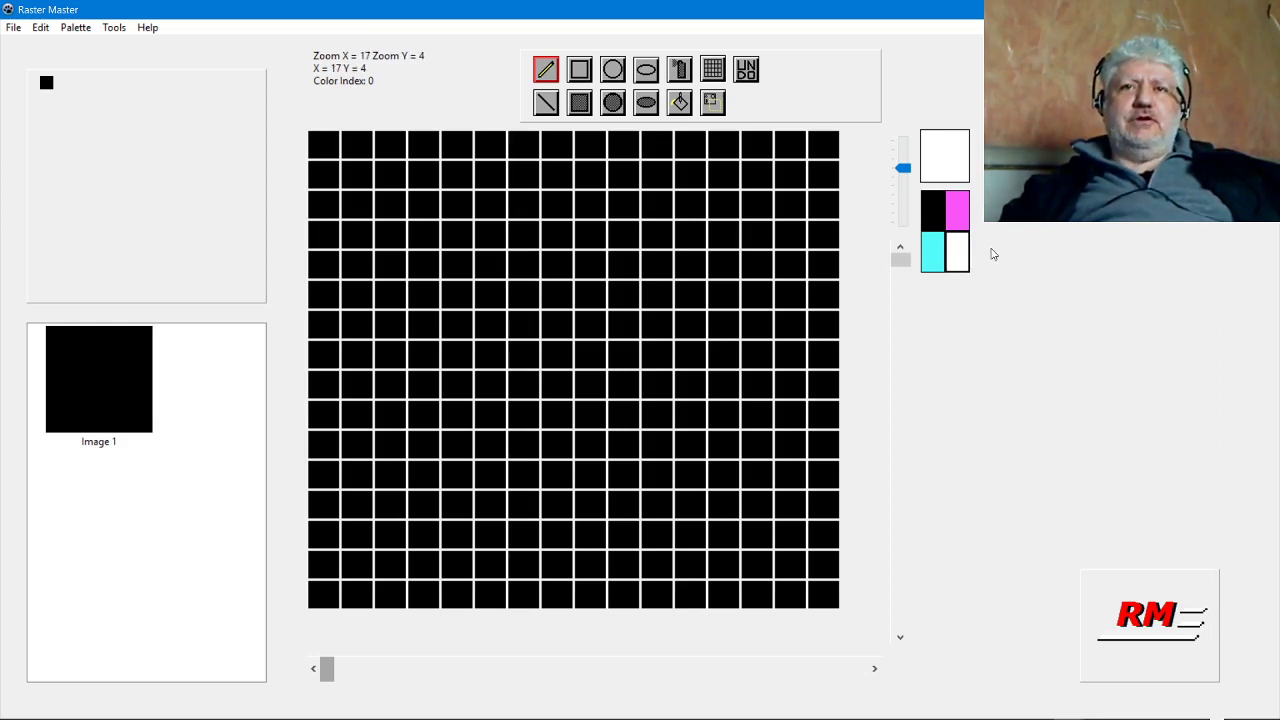
pyautogui.click(961, 213)
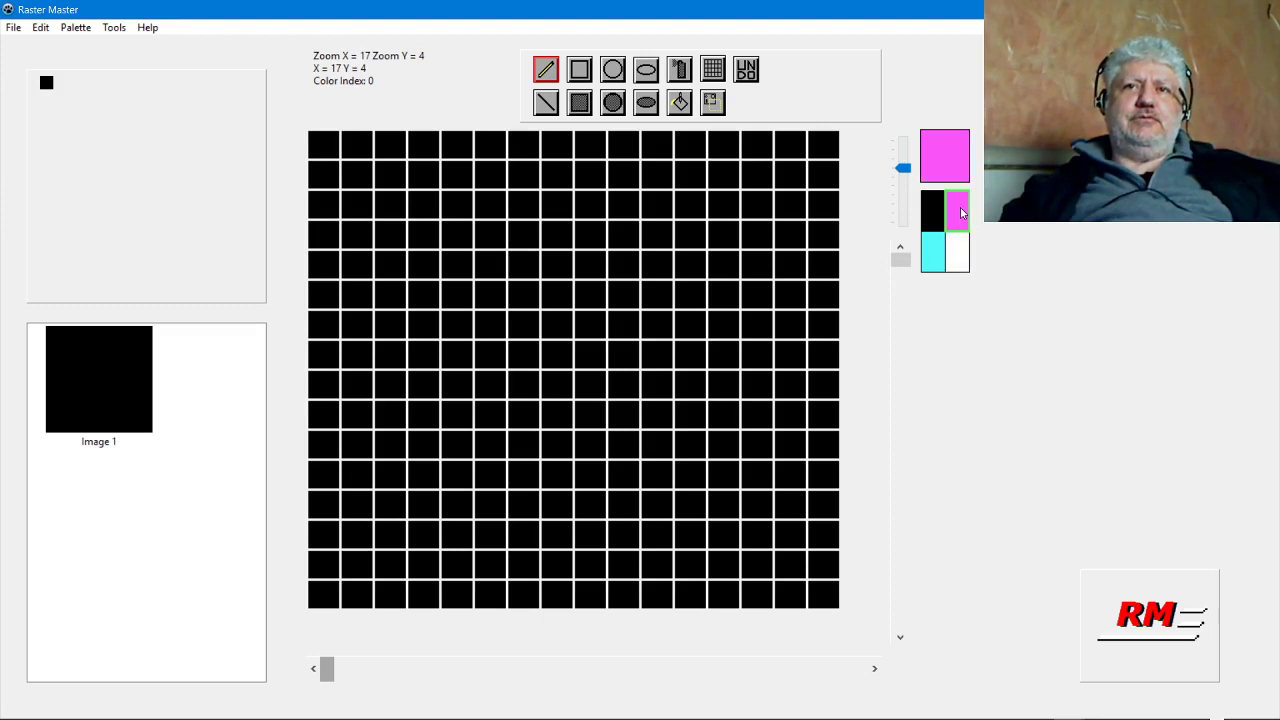
pyautogui.click(934, 262)
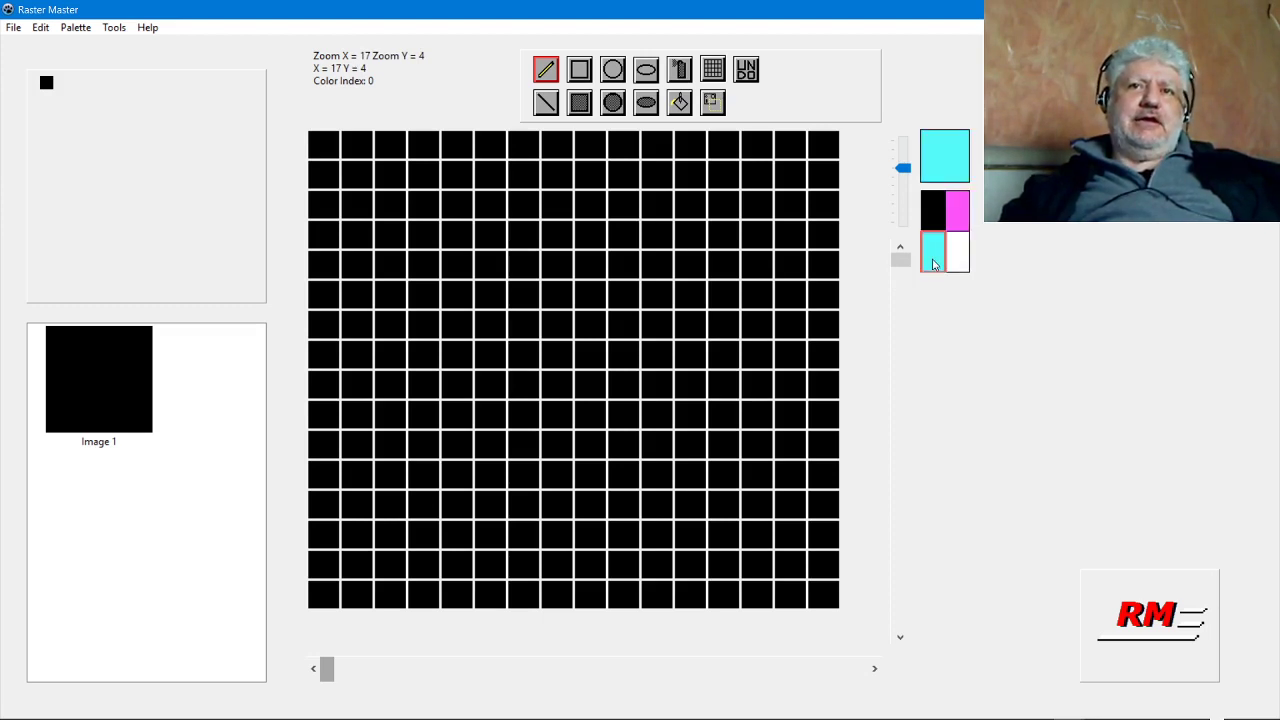
# Draw white lines across the whole image: two vertical at X = 7 and X = 9, and two horizontal at Y = 5 and Y = 7.
pyautogui.click(547, 103)
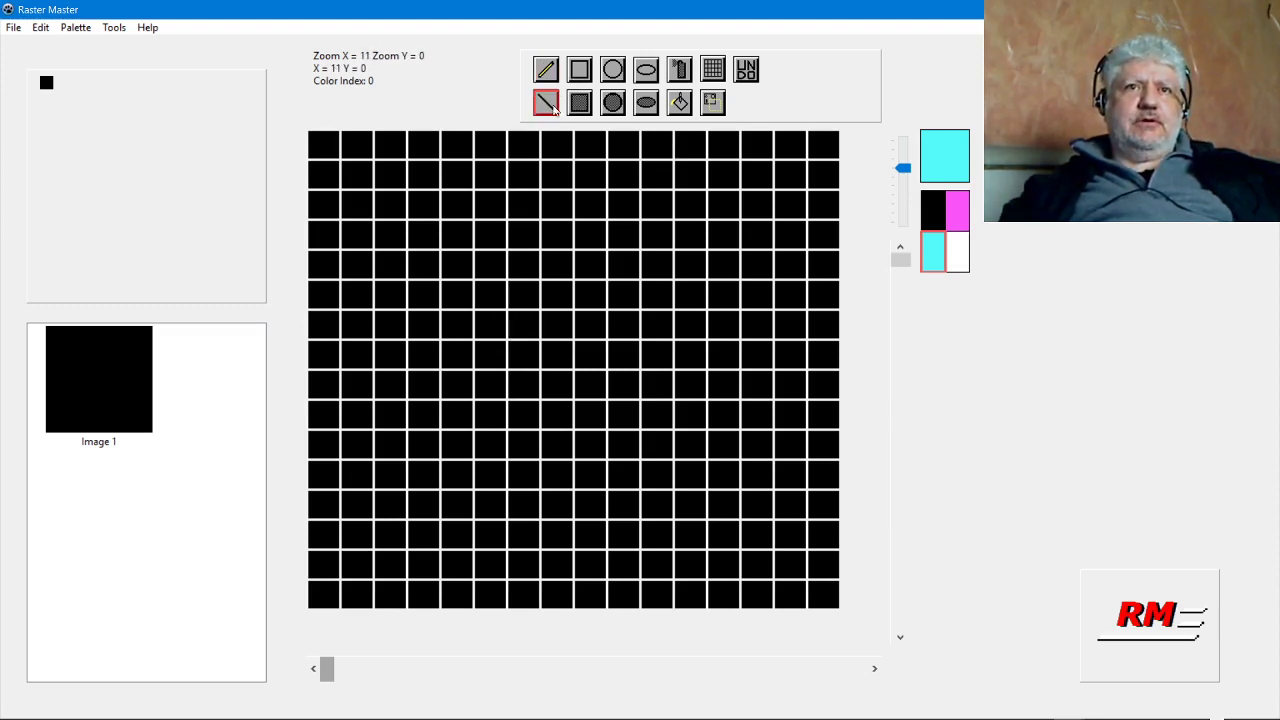
pyautogui.click(958, 250)
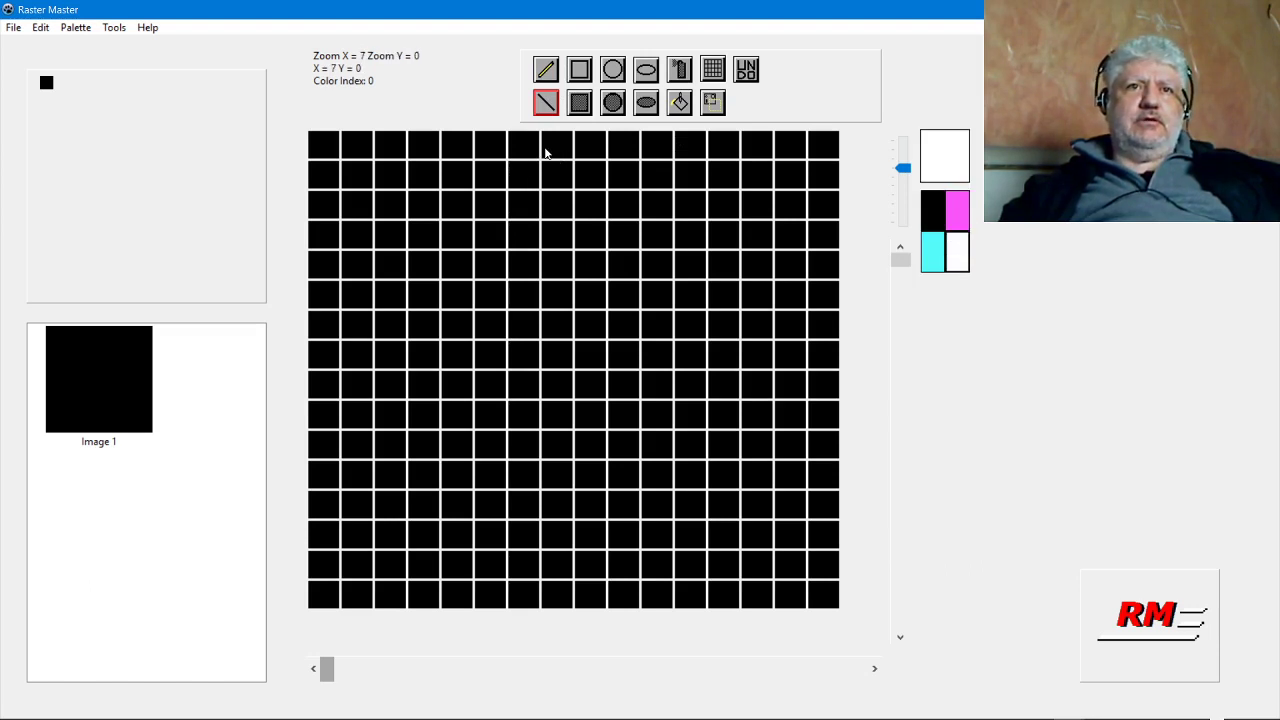
pyautogui.moveTo(547, 152); pyautogui.dragTo(543, 623)
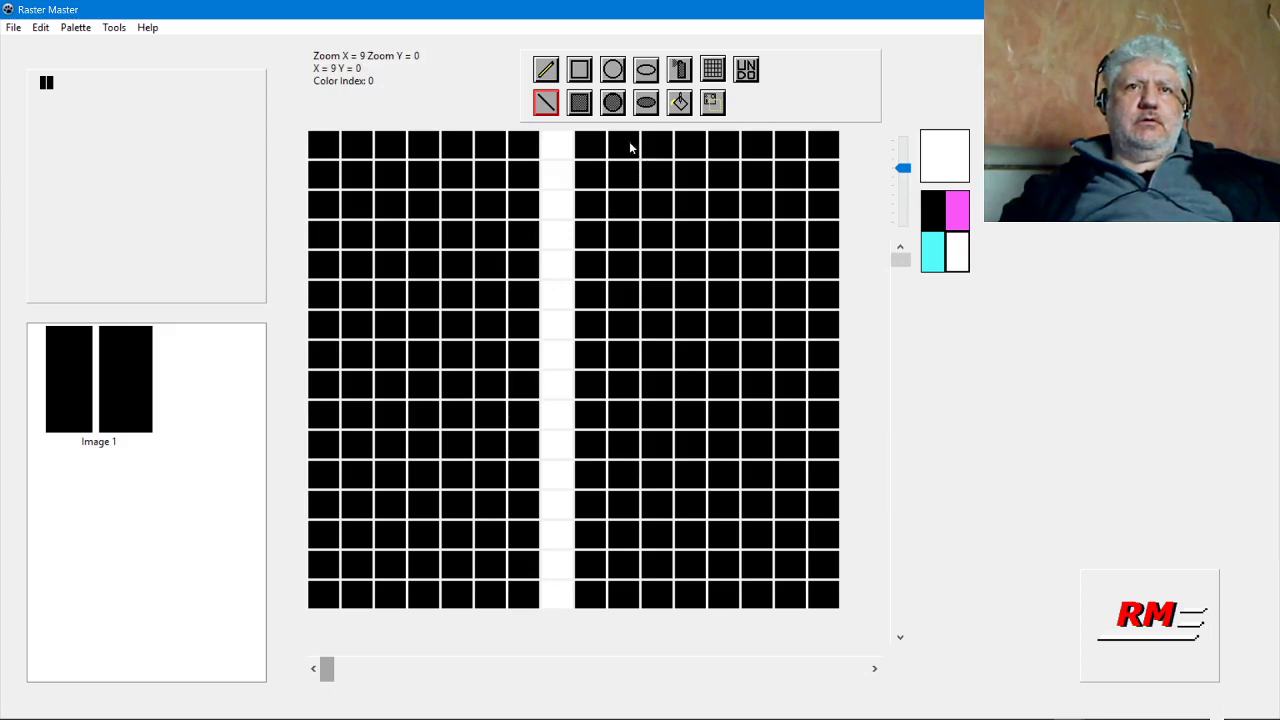
pyautogui.moveTo(630, 145); pyautogui.dragTo(632, 585)
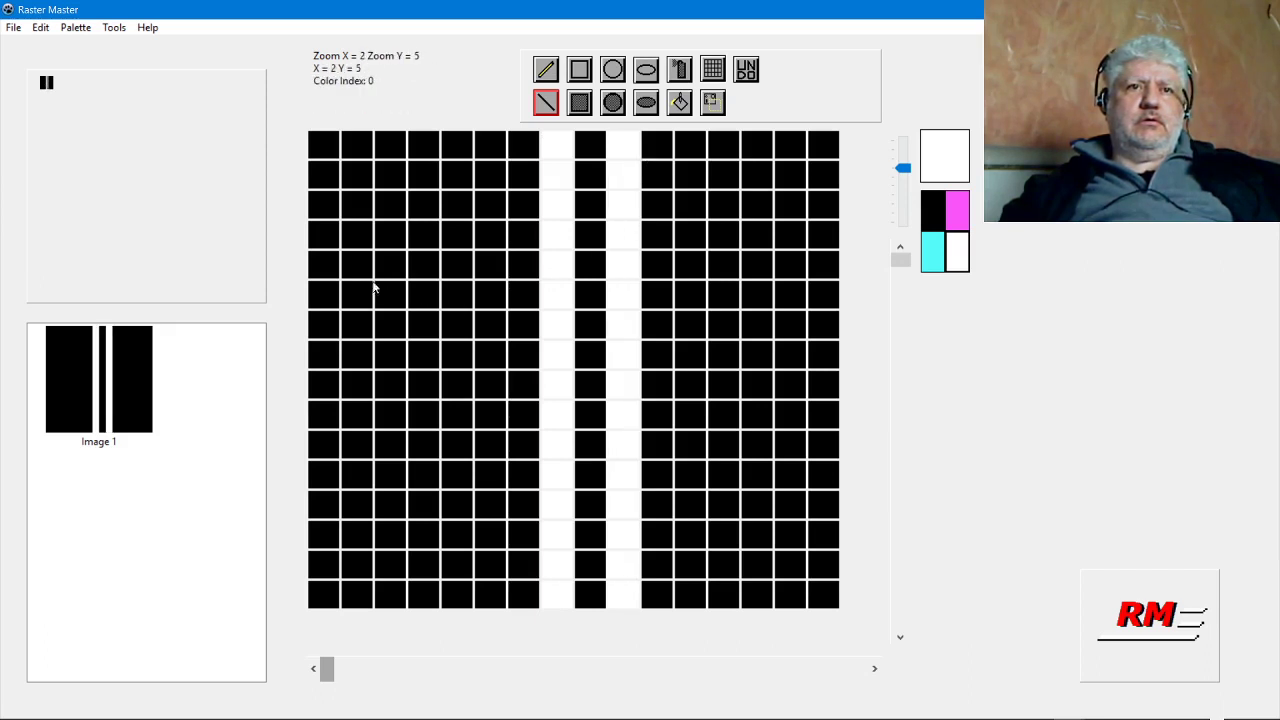
pyautogui.moveTo(335, 295); pyautogui.dragTo(843, 290)
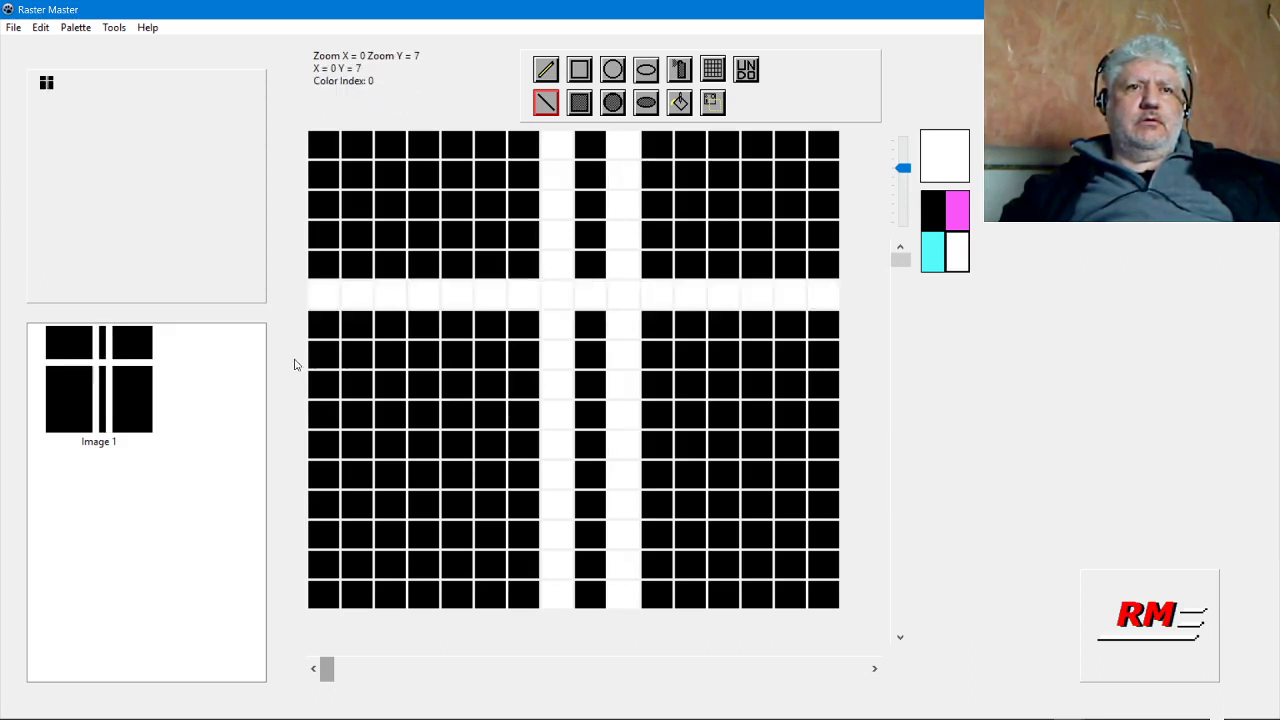
pyautogui.moveTo(316, 358)
pyautogui.mouseDown()
pyautogui.moveTo(828, 356)
pyautogui.moveTo(830, 367)
pyautogui.mouseUp()
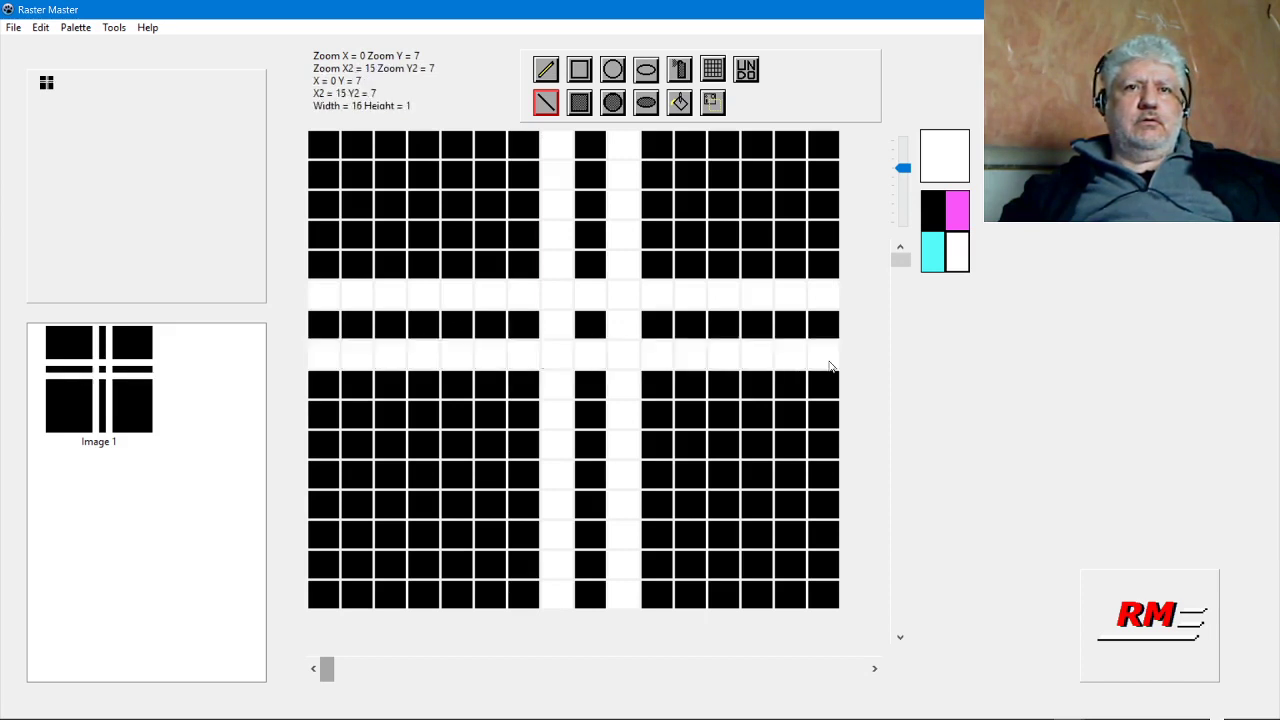
# Draw cyan lines from X = 7 to X = 9 on rows 5 and 6, where the white lines cross.
pyautogui.click(932, 252)
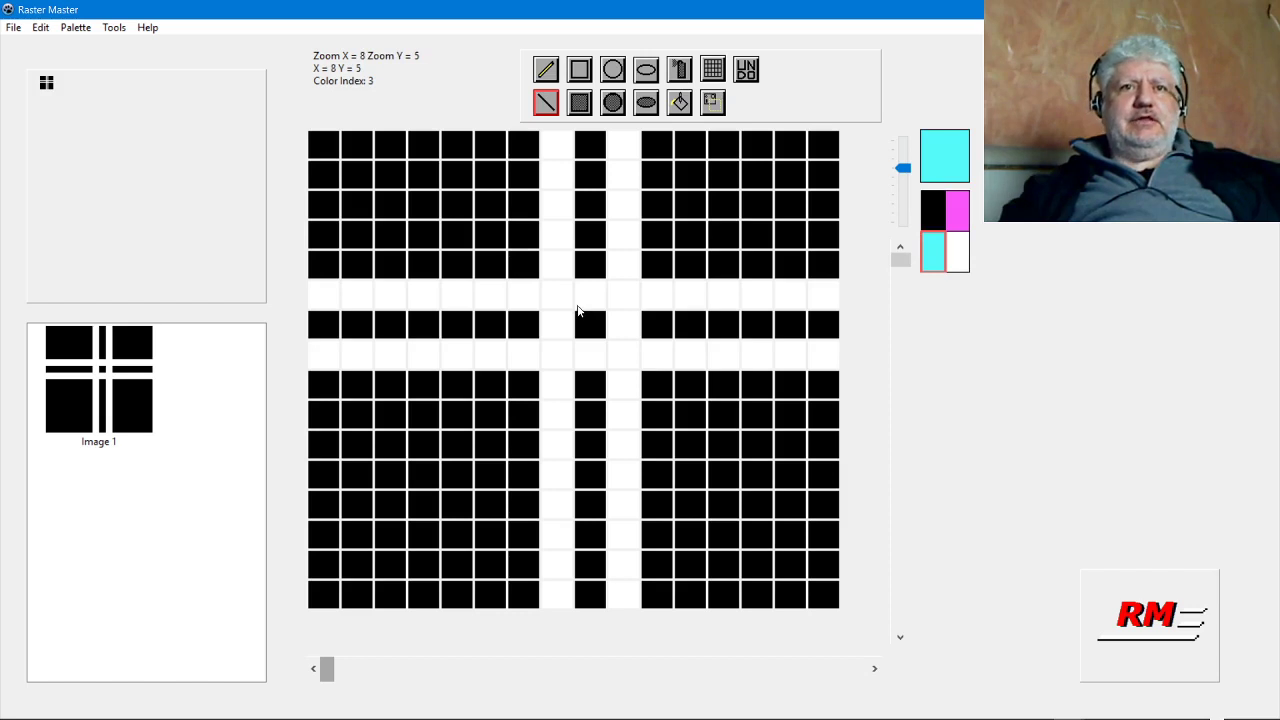
pyautogui.moveTo(569, 301)
pyautogui.mouseDown()
pyautogui.moveTo(617, 336)
pyautogui.moveTo(562, 331)
pyautogui.moveTo(622, 330)
pyautogui.moveTo(620, 296)
pyautogui.mouseUp()
pyautogui.click(599, 298)
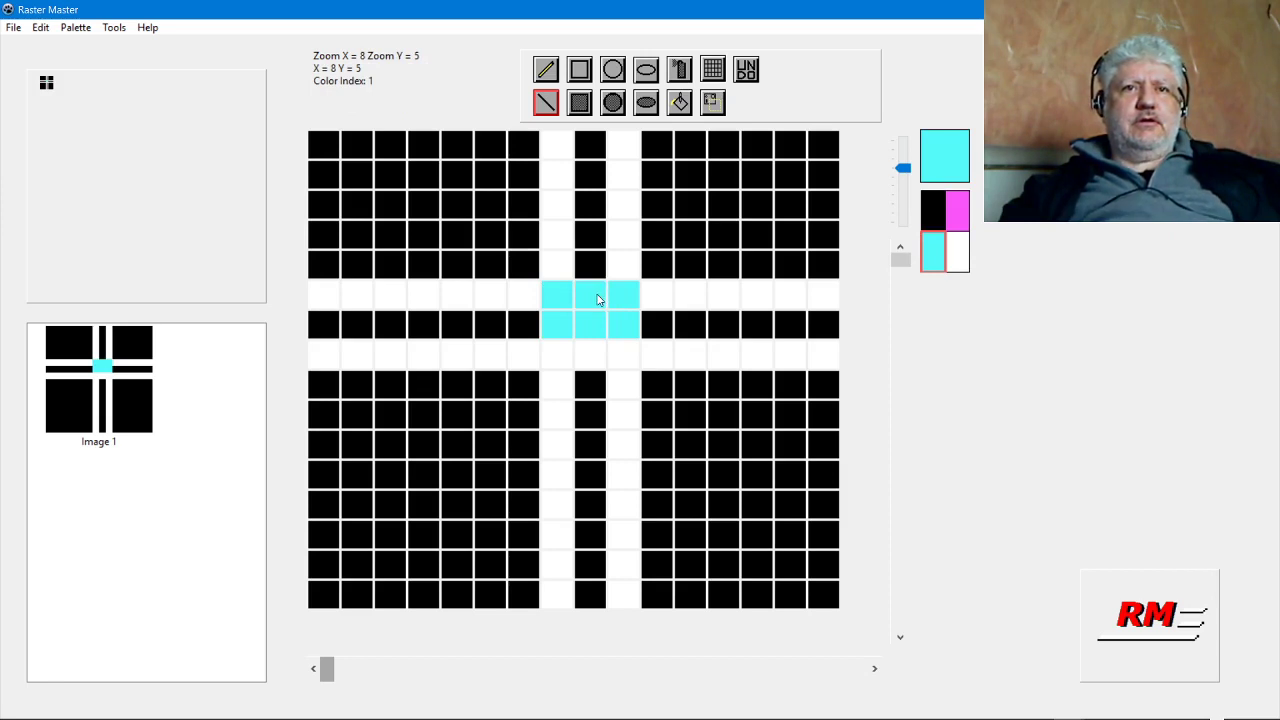
# Fill the four black corner areas around the cross with magenta.
pyautogui.click(964, 211)
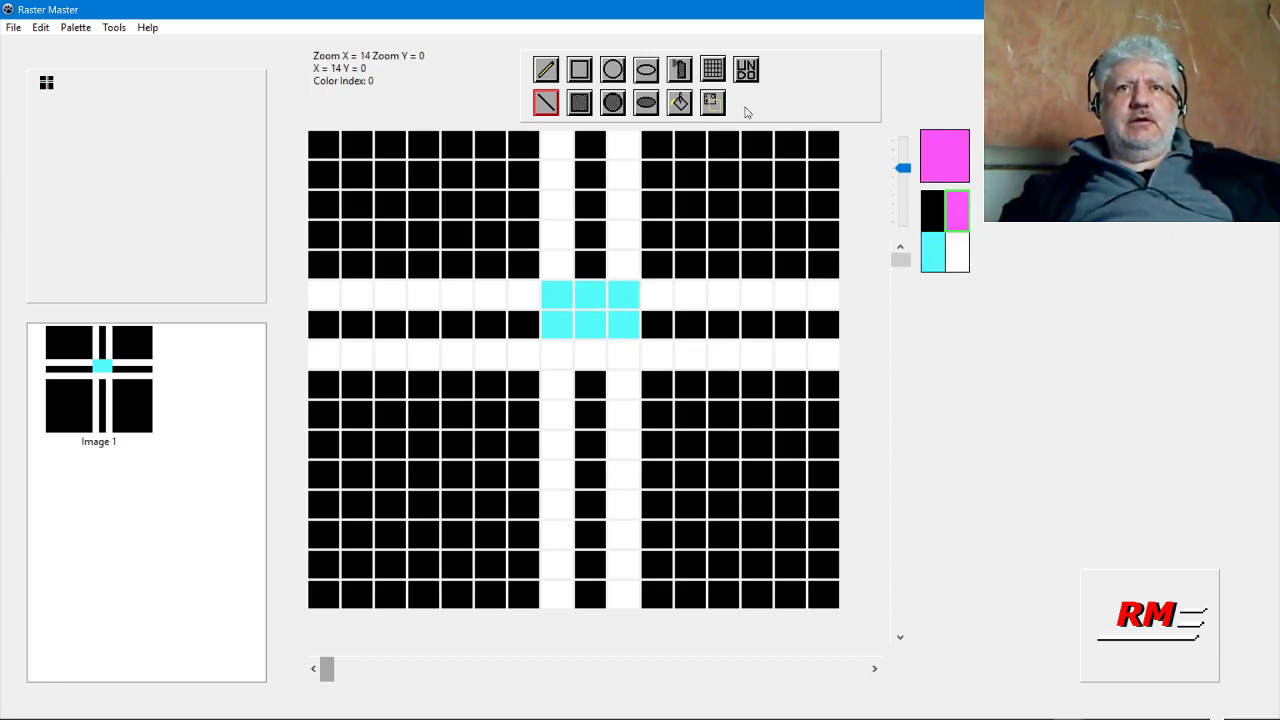
pyautogui.click(678, 102)
pyautogui.click(701, 207)
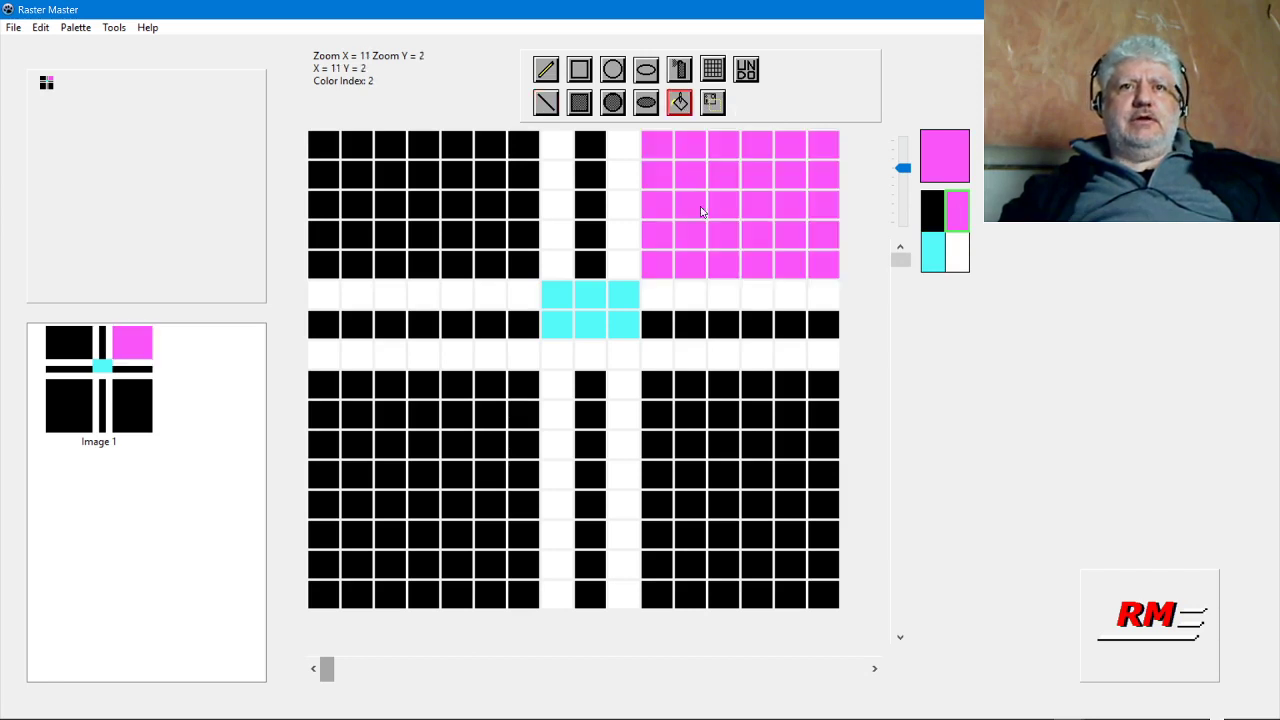
pyautogui.click(731, 475)
pyautogui.click(461, 481)
pyautogui.click(456, 216)
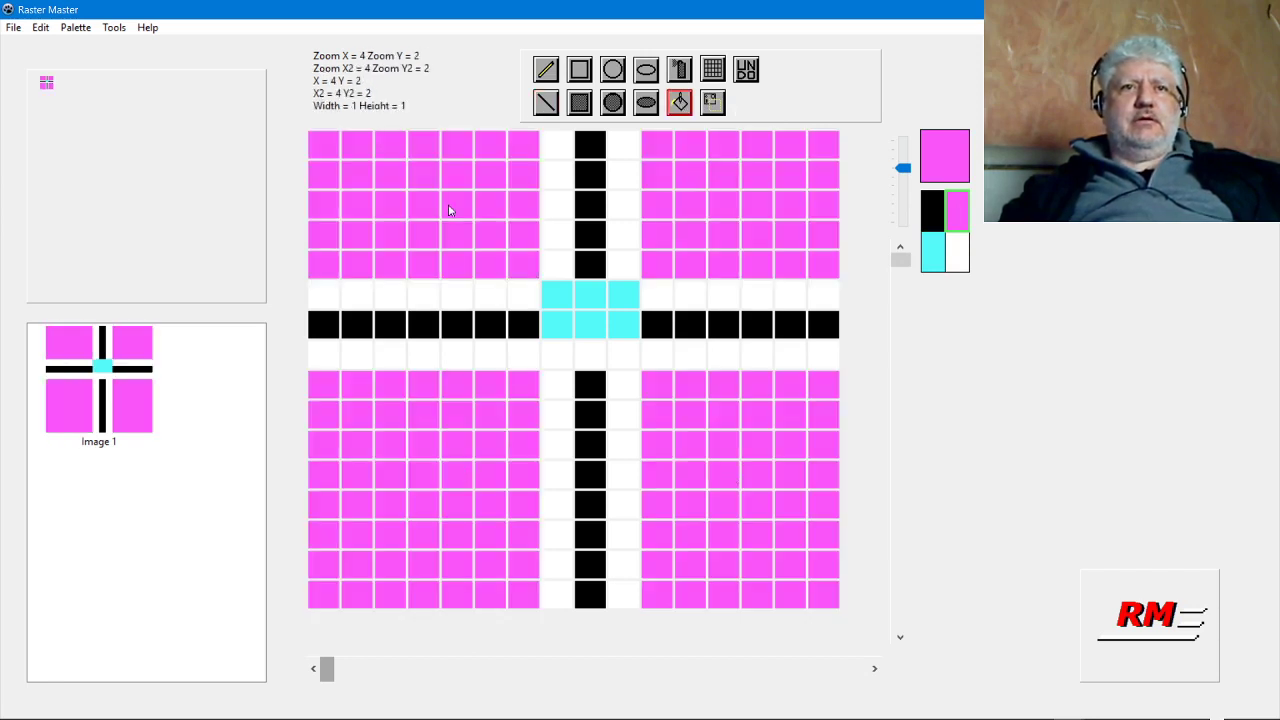
# Select the full-width area from Y = 3 to Y = 11, shift its contents down by one row, and clear the selection.
pyautogui.click(714, 104)
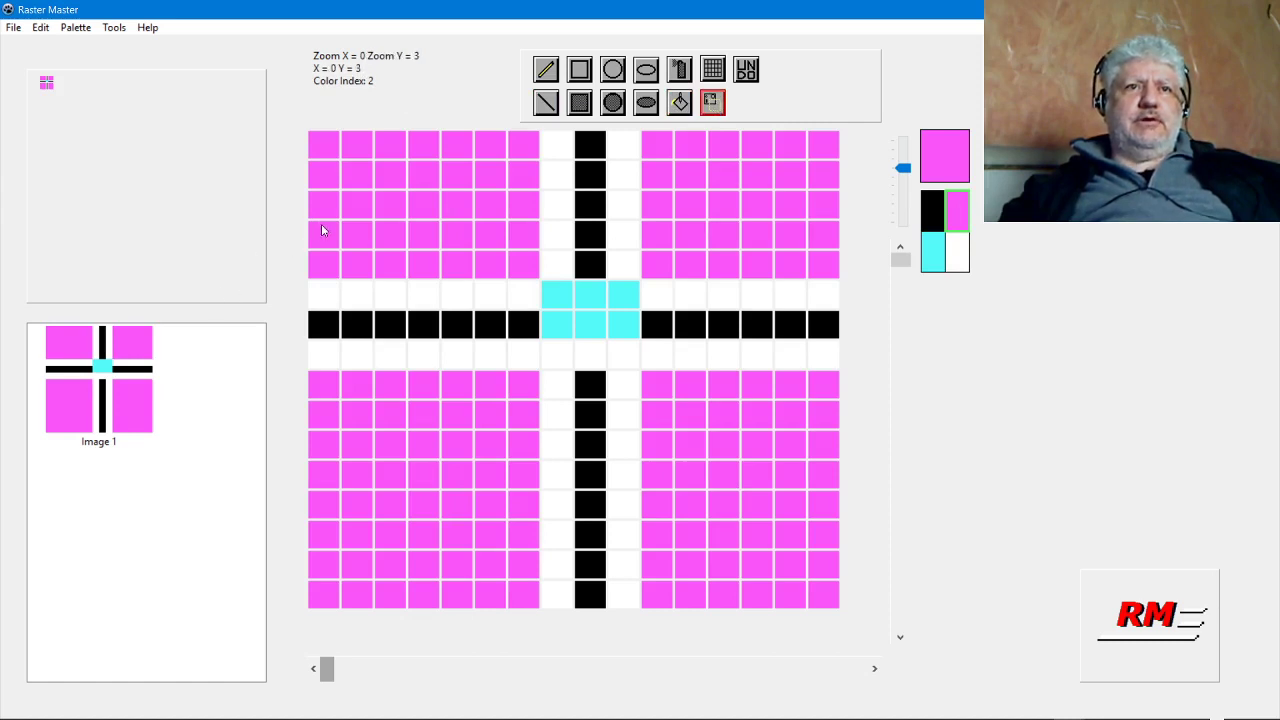
pyautogui.moveTo(321, 224); pyautogui.dragTo(835, 490)
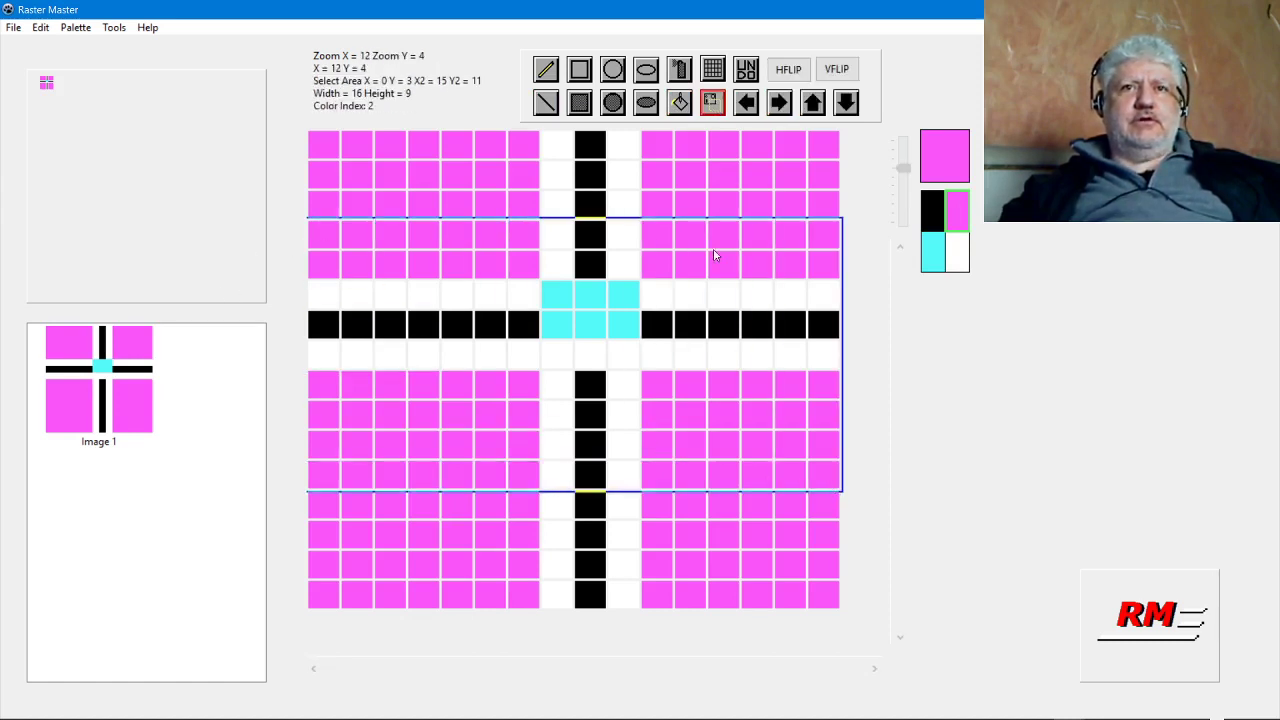
pyautogui.click(848, 106)
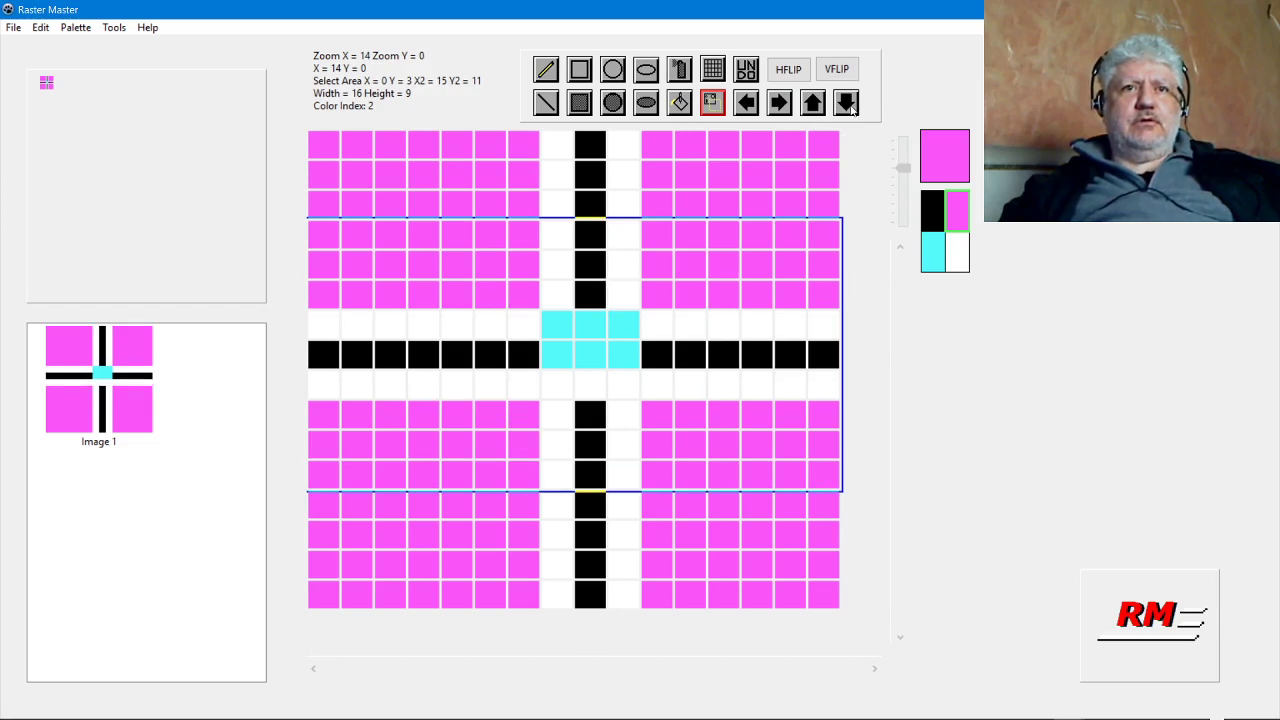
pyautogui.click(848, 106)
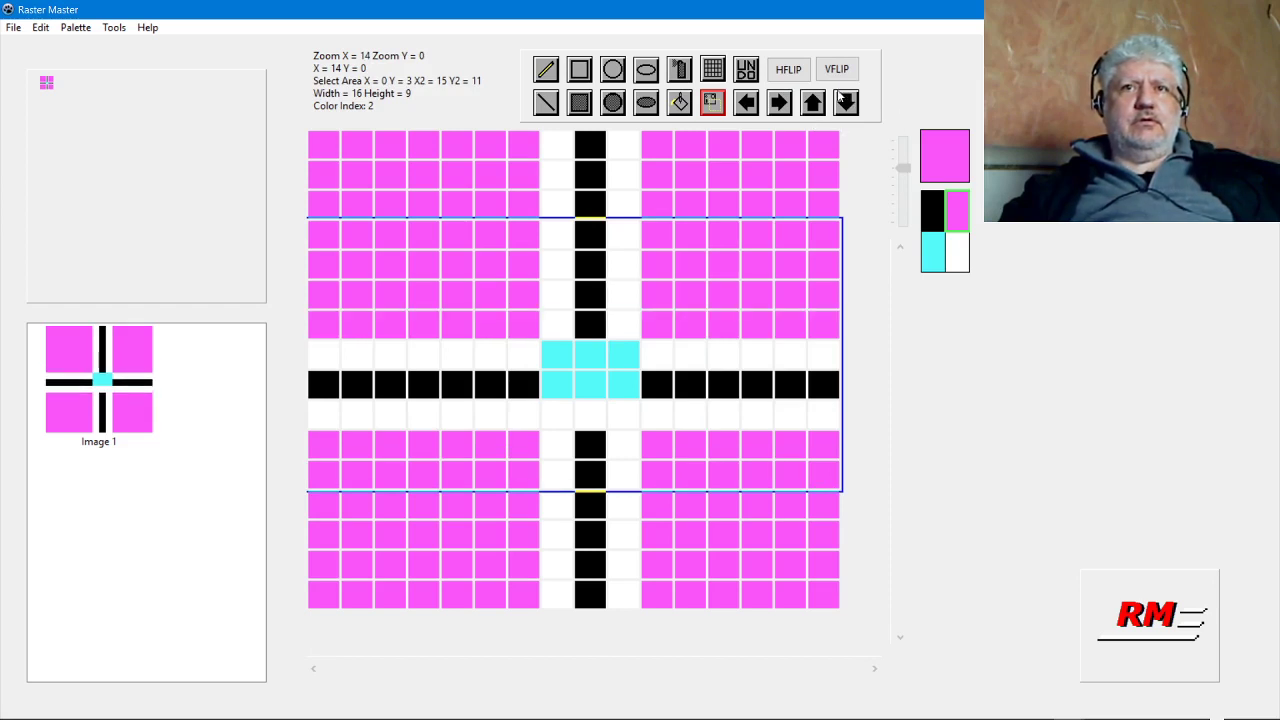
pyautogui.click(813, 103)
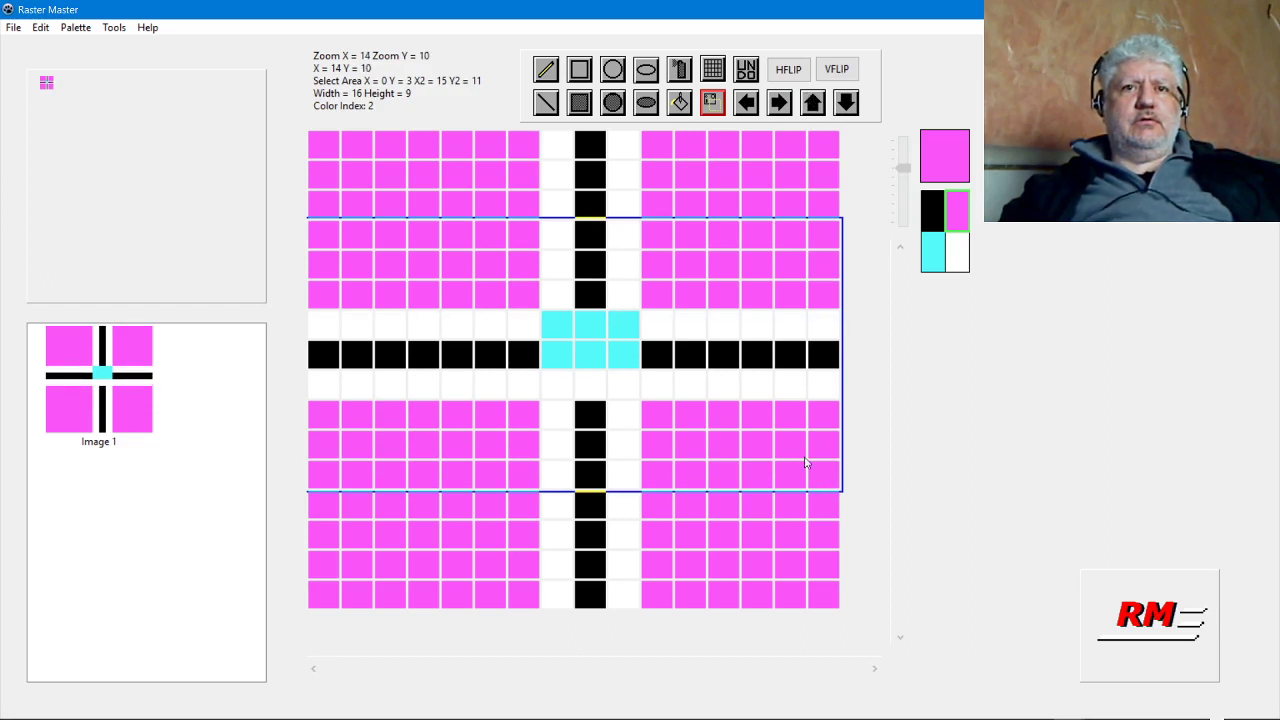
pyautogui.click(797, 531)
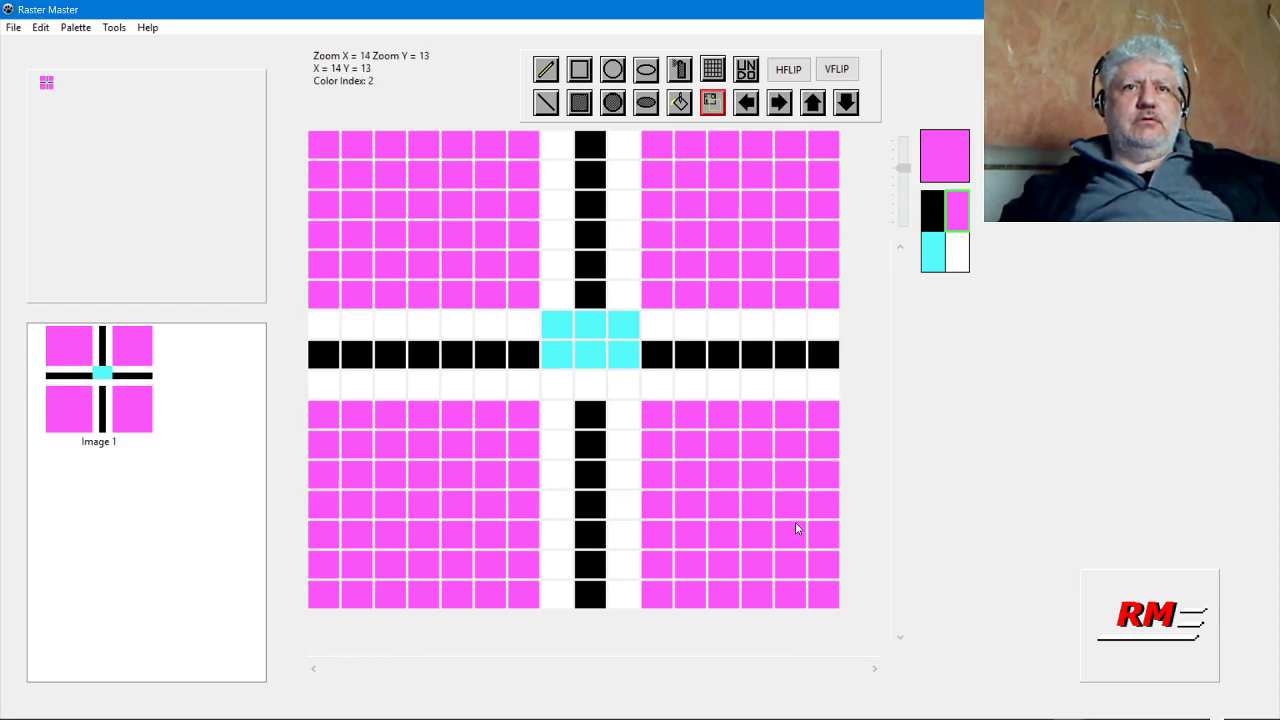
# Draw a three-pixel cyan line at Y = 8 to complete the 3 x 3 block in the cross's center.
pyautogui.click(932, 259)
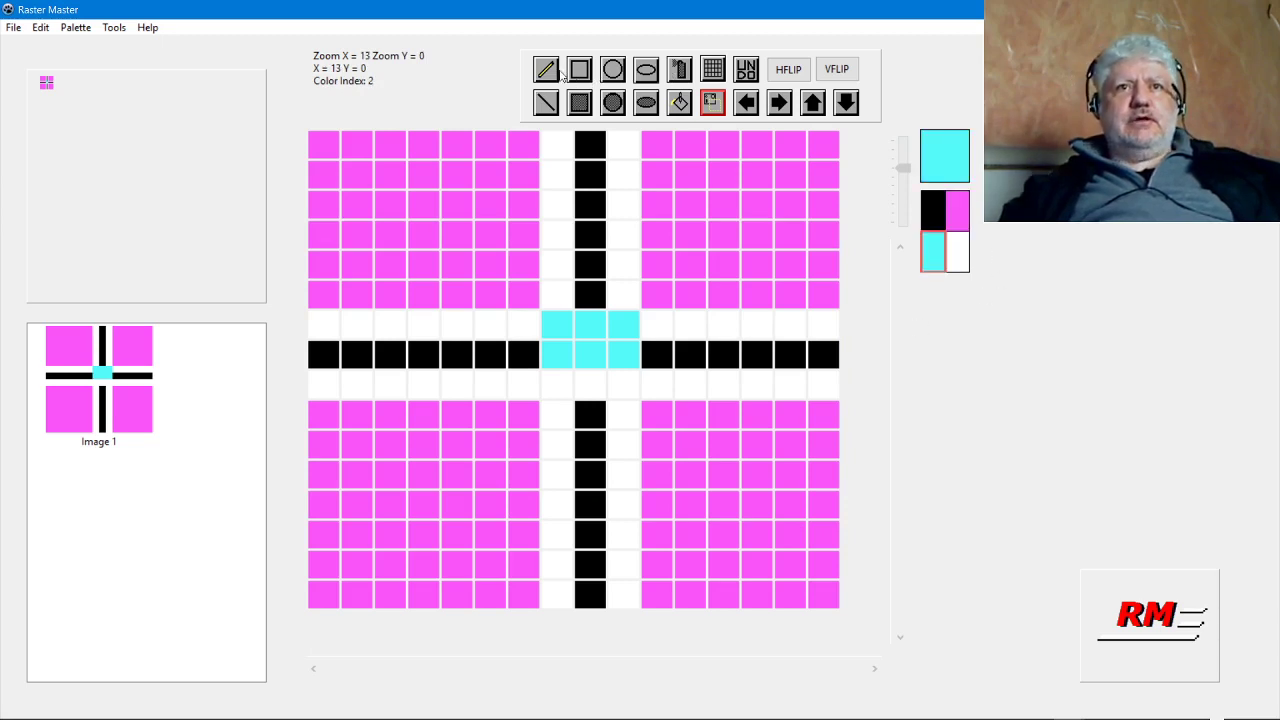
pyautogui.click(546, 102)
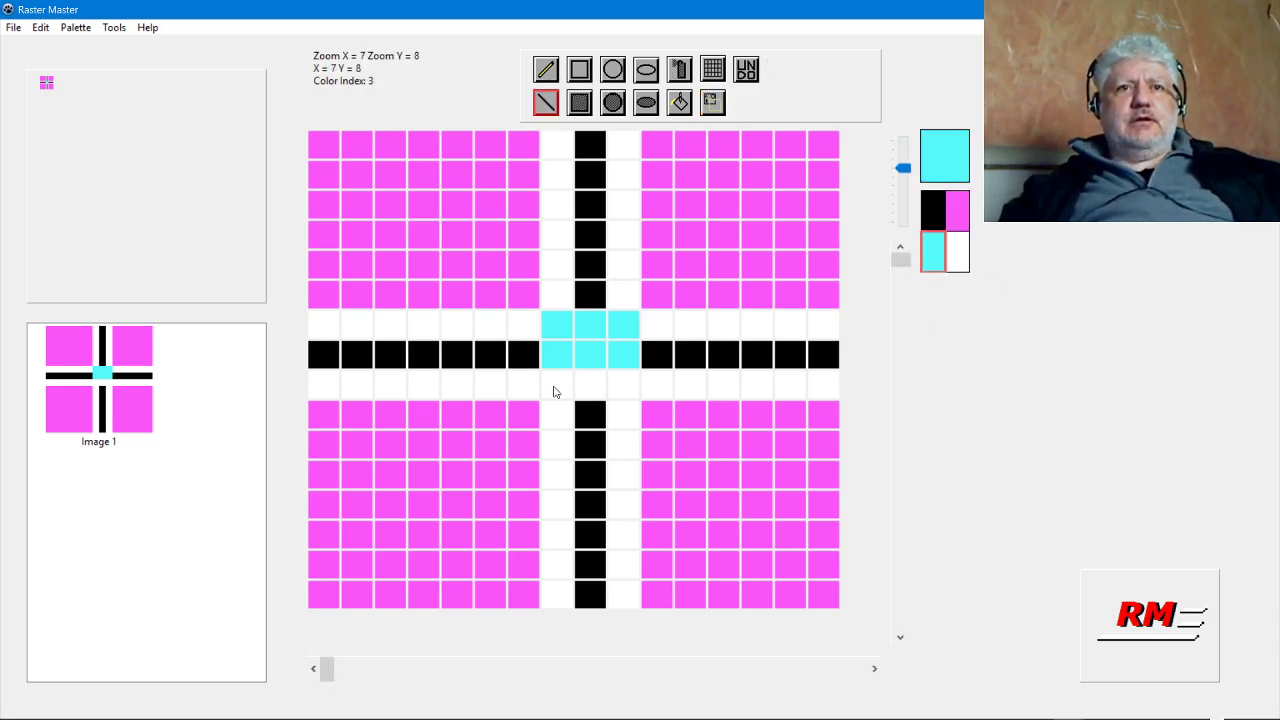
pyautogui.moveTo(555, 390); pyautogui.dragTo(622, 390)
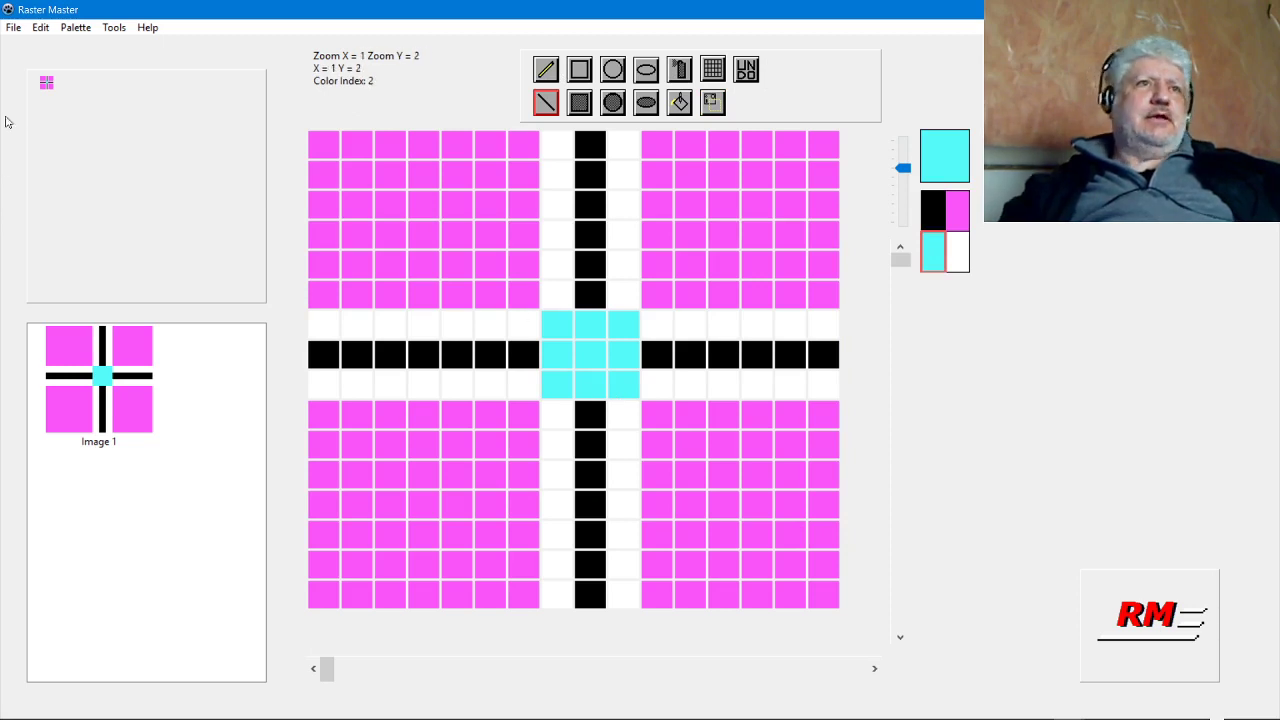
# Start a GWBASIC mouse shape data statements export of the crosshair and open the Qbasic Mouse Shape folder inside DEMOS.
pyautogui.click(13, 27)
pyautogui.moveTo(97, 195)
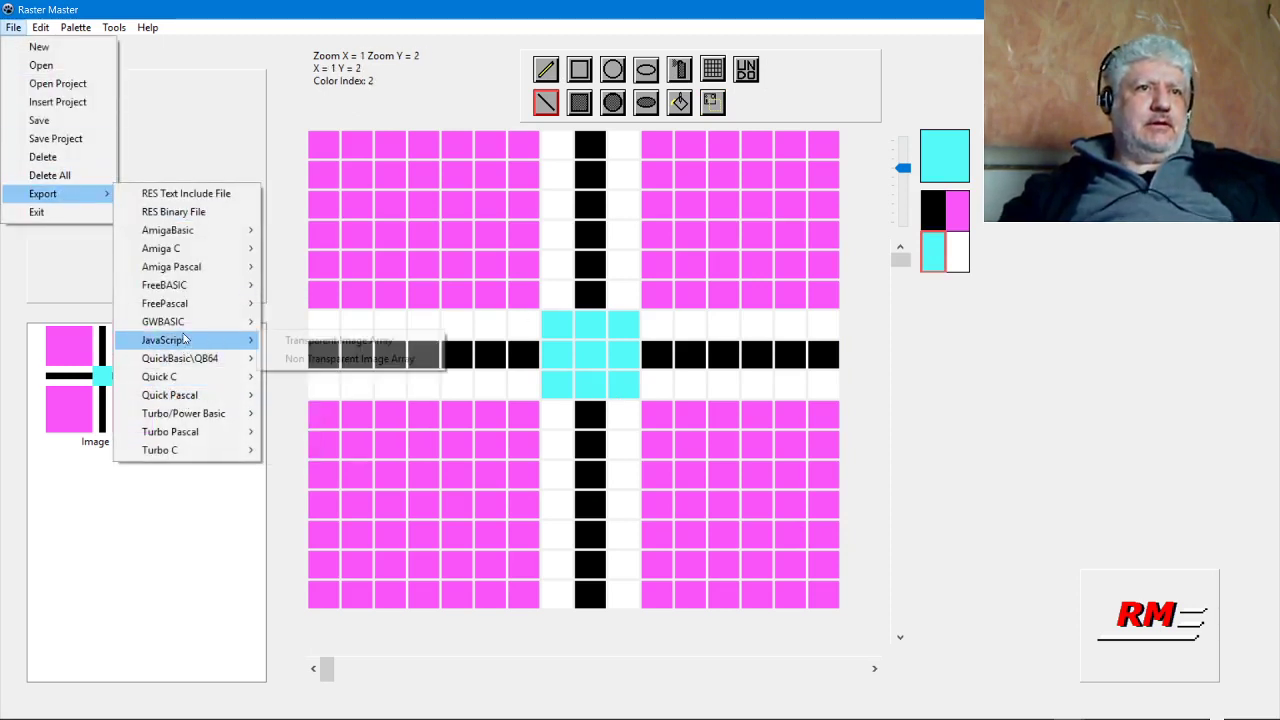
pyautogui.moveTo(185, 323)
pyautogui.click(300, 375)
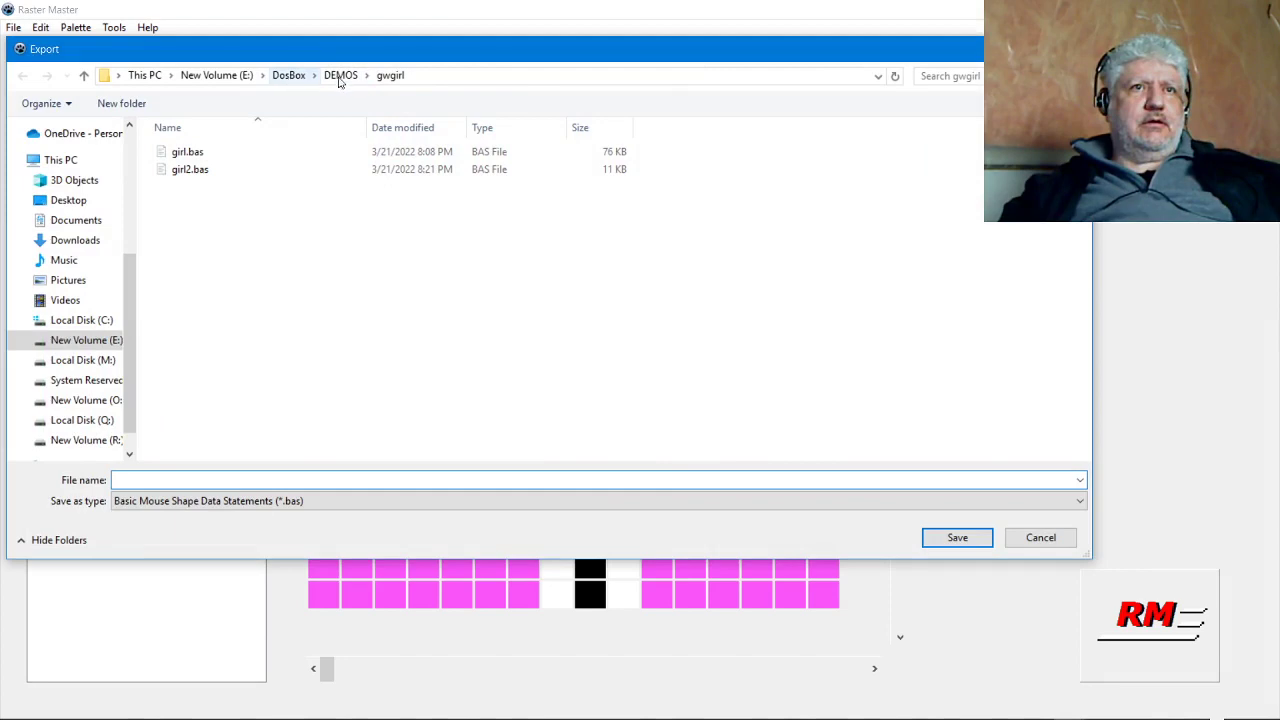
pyautogui.click(339, 79)
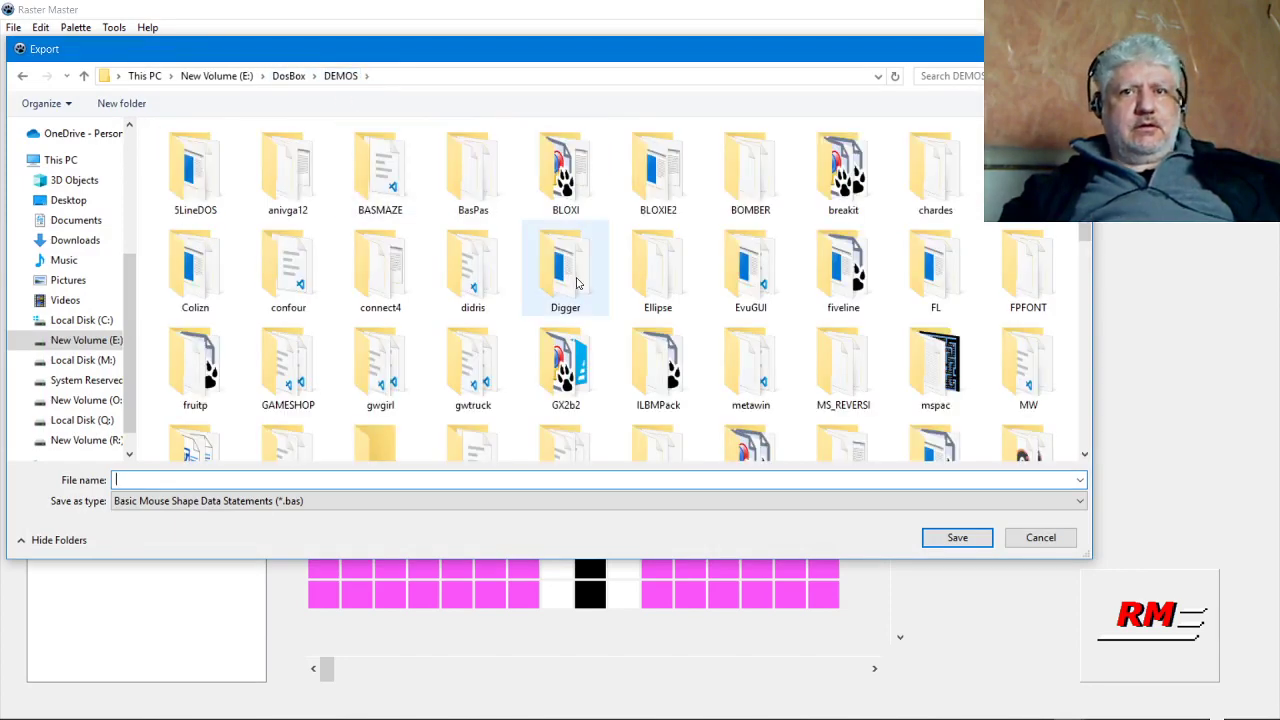
pyautogui.scroll(-4, 576, 284)
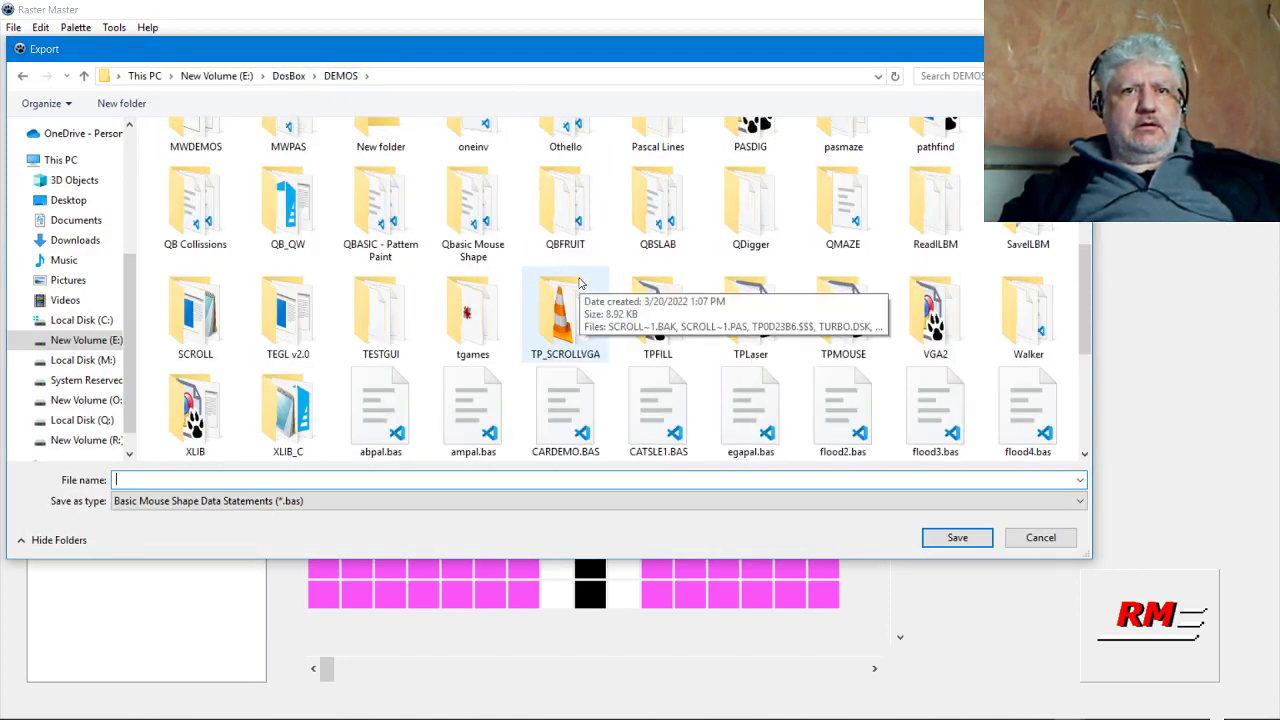
pyautogui.scroll(2, 443, 259)
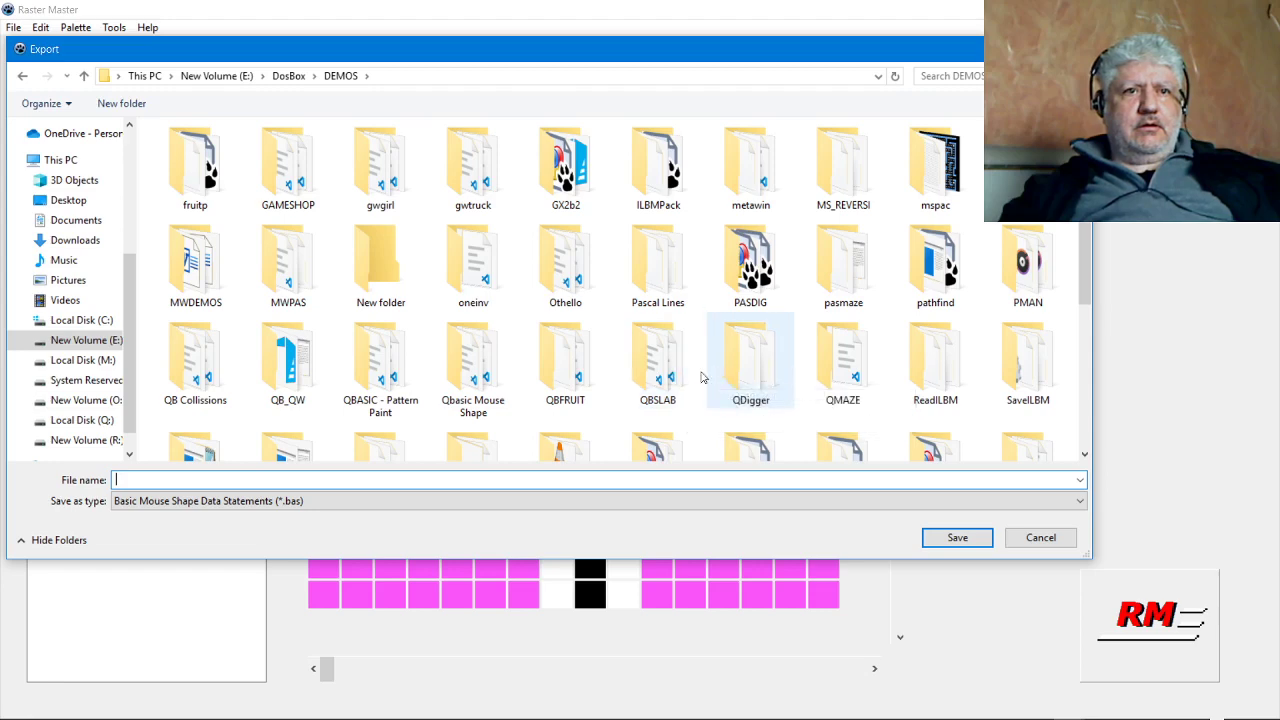
pyautogui.doubleClick(474, 372)
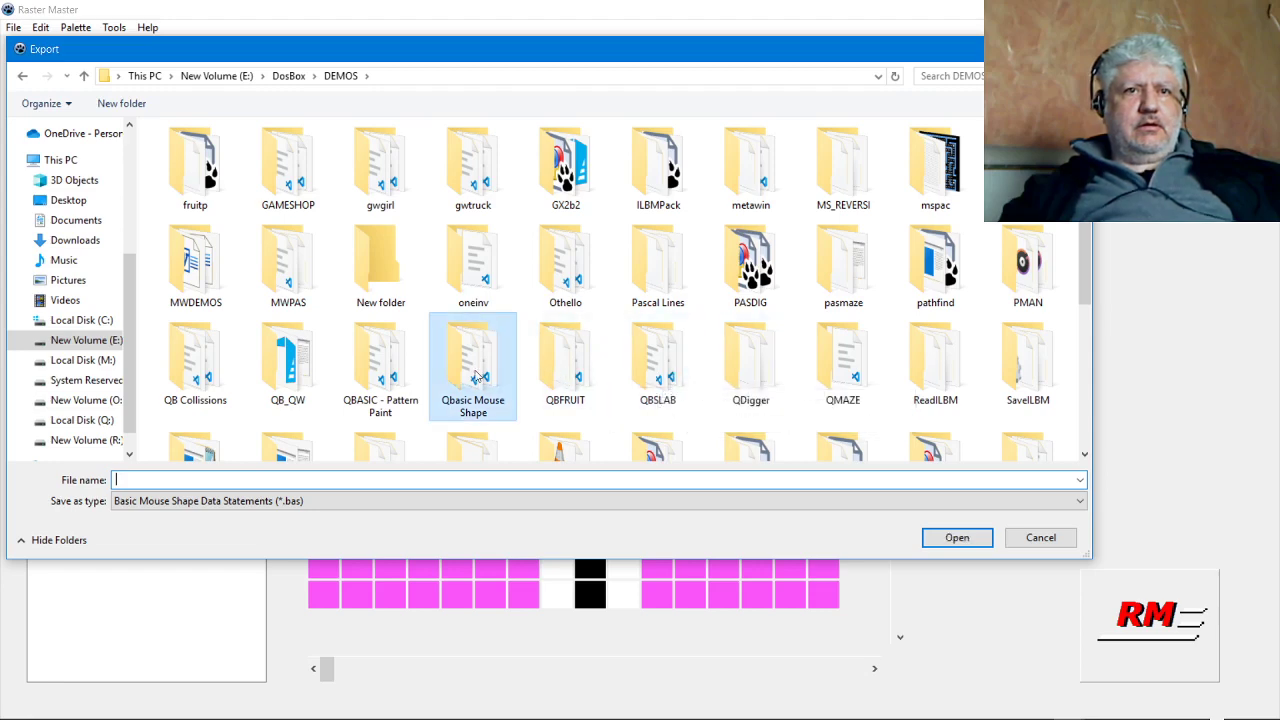
# Name the BASIC mouse shape export cross.bas and save it.
pyautogui.click(180, 481)
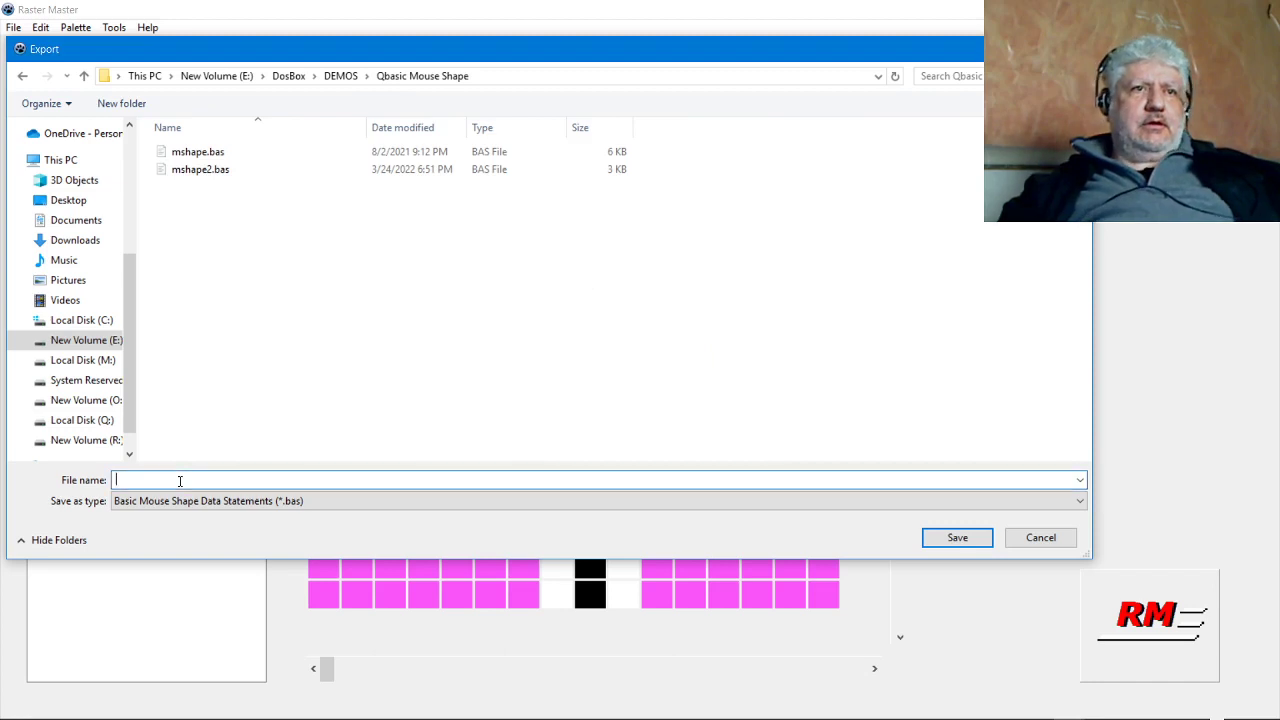
pyautogui.write('c')
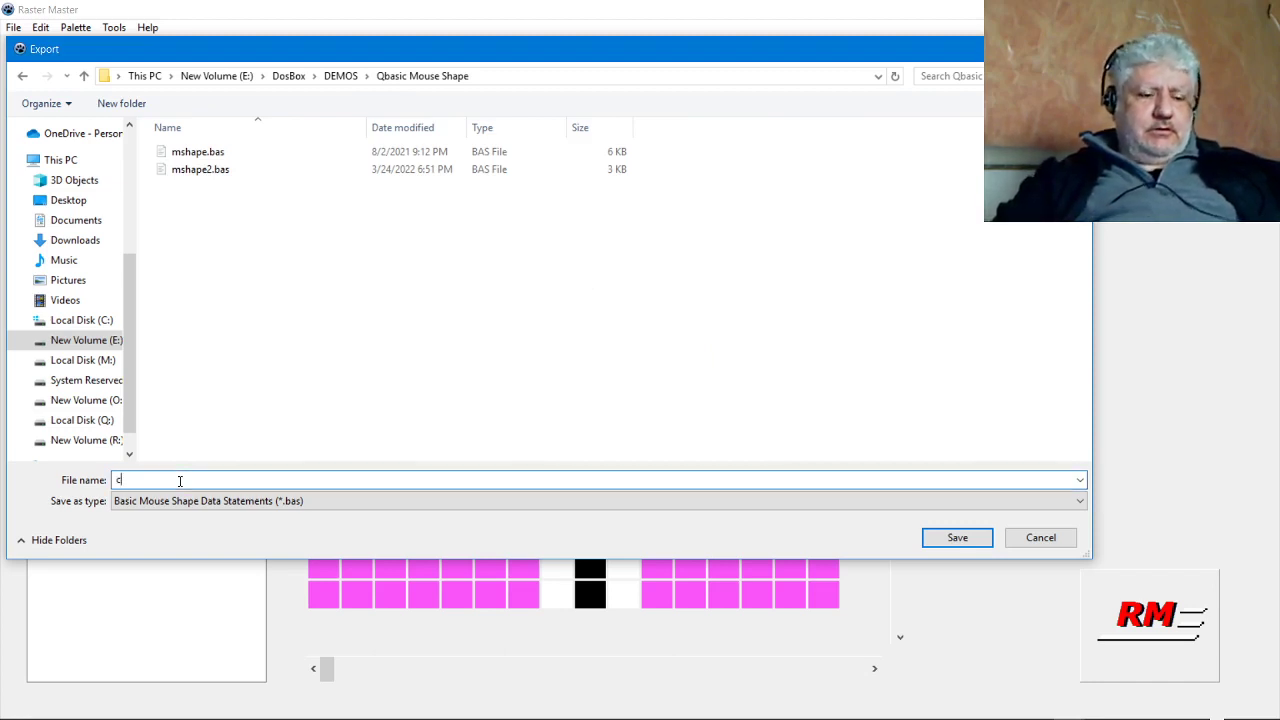
pyautogui.write('ross.bas')
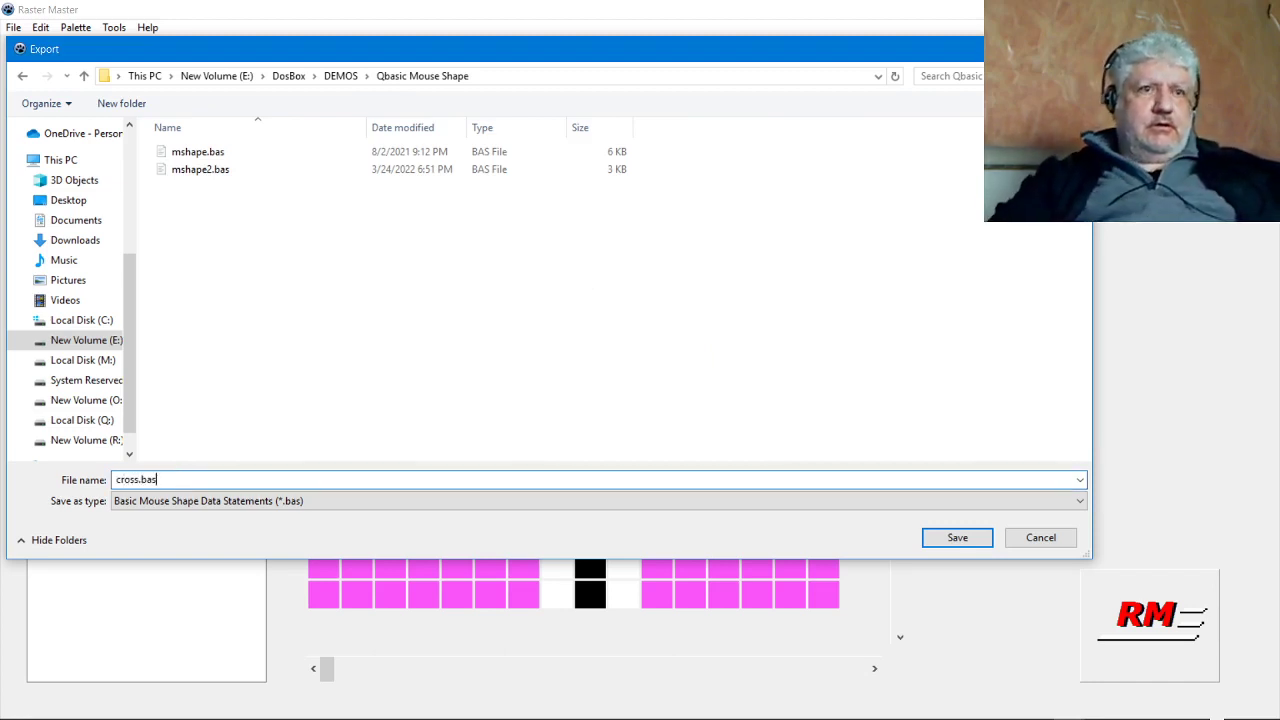
pyautogui.press('Return')
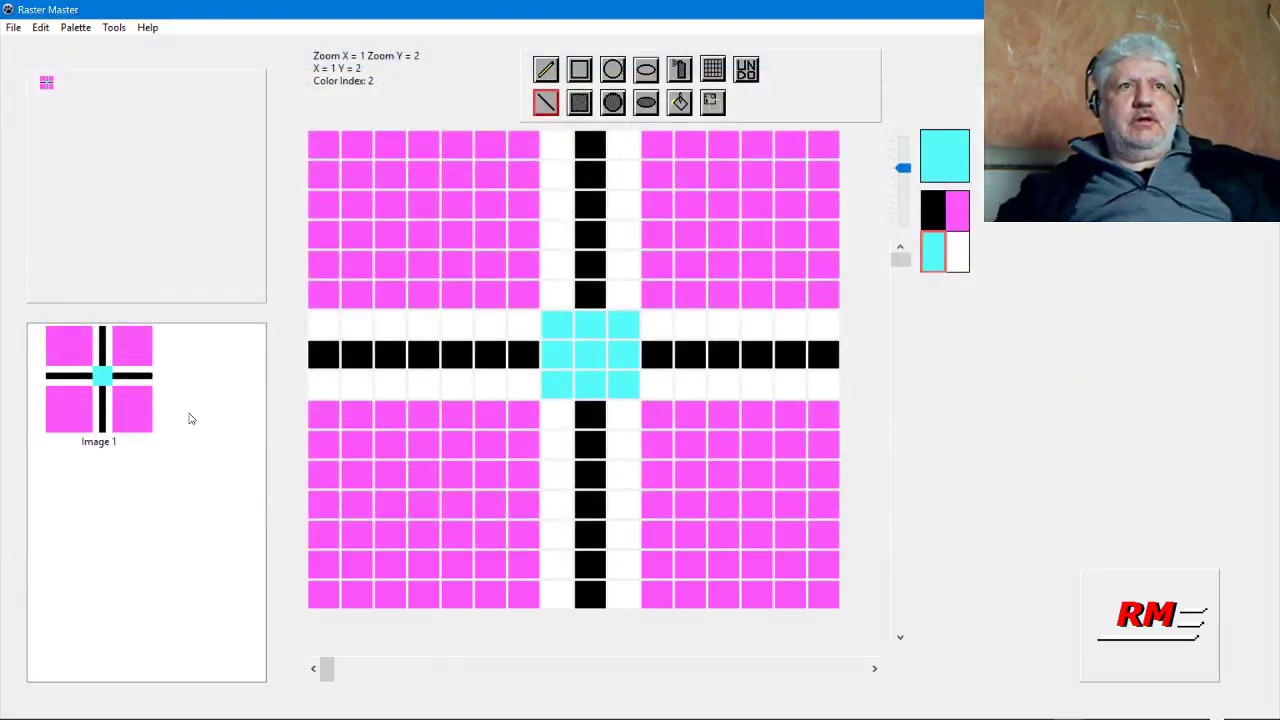
# Start a Turbo Pascal mouse shape array export of the crosshair and open the TPMOUSE folder inside DEMOS.
pyautogui.click(14, 28)
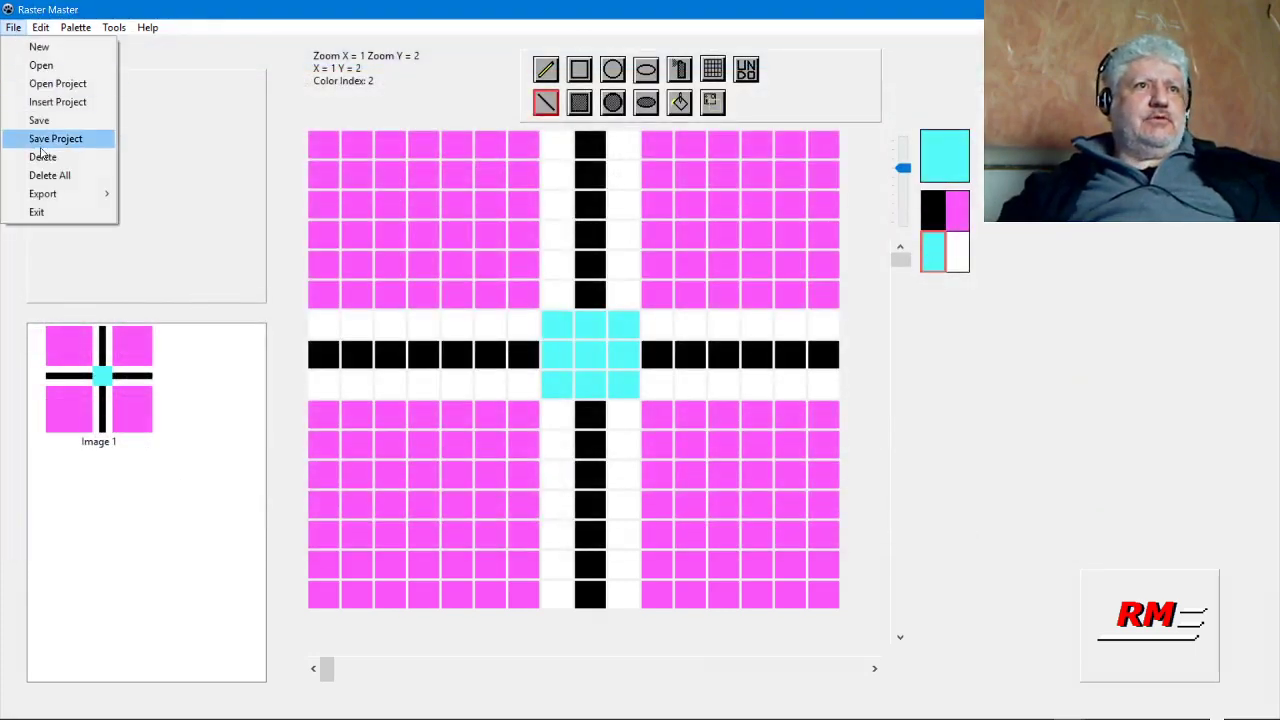
pyautogui.moveTo(78, 194)
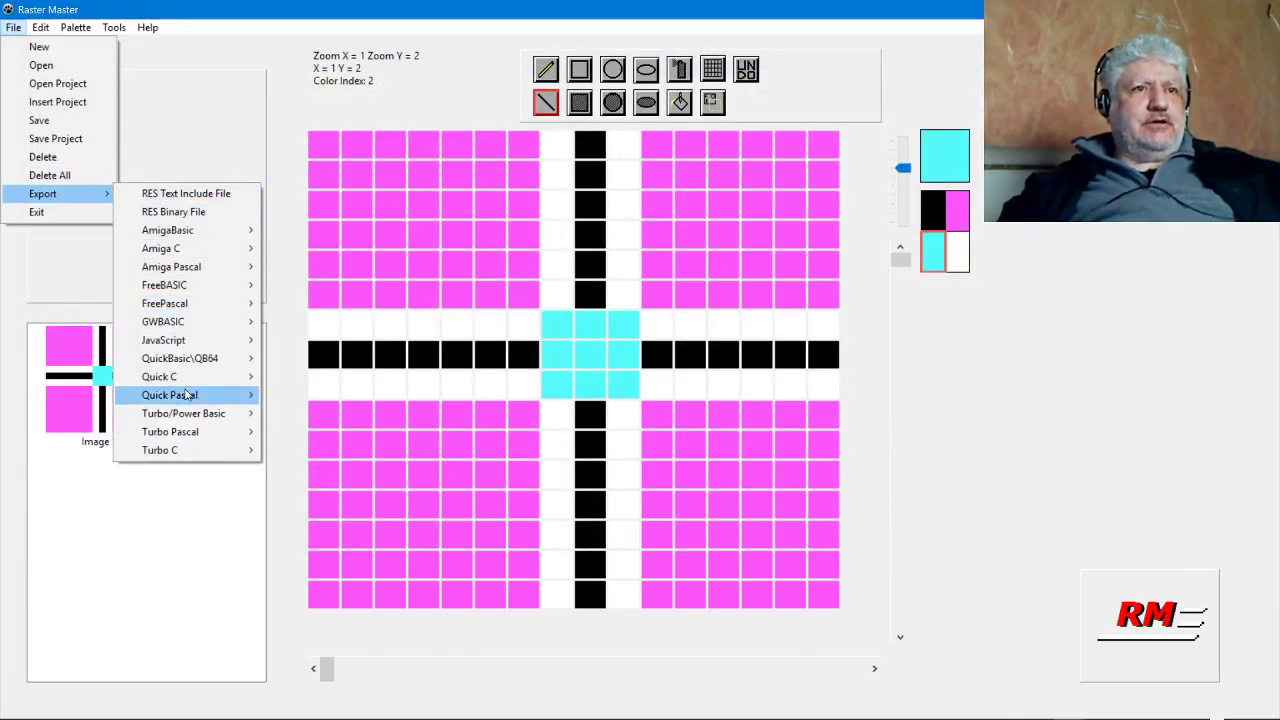
pyautogui.moveTo(196, 423)
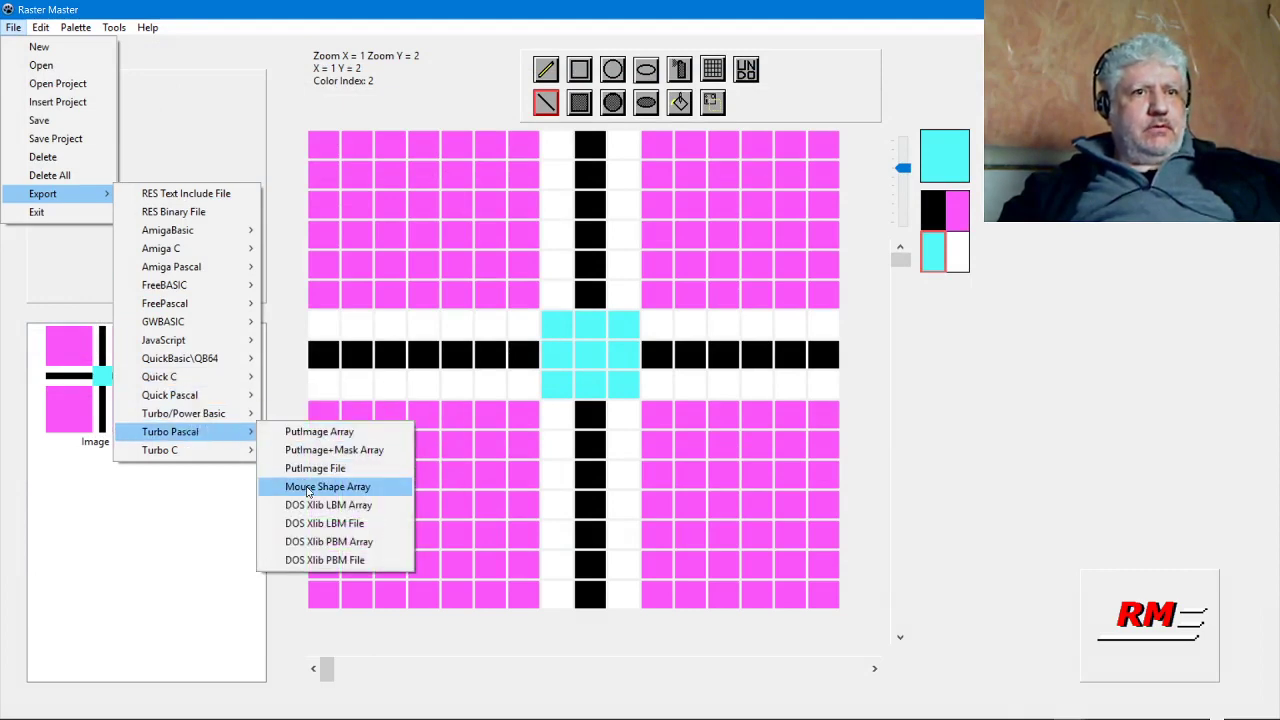
pyautogui.click(307, 487)
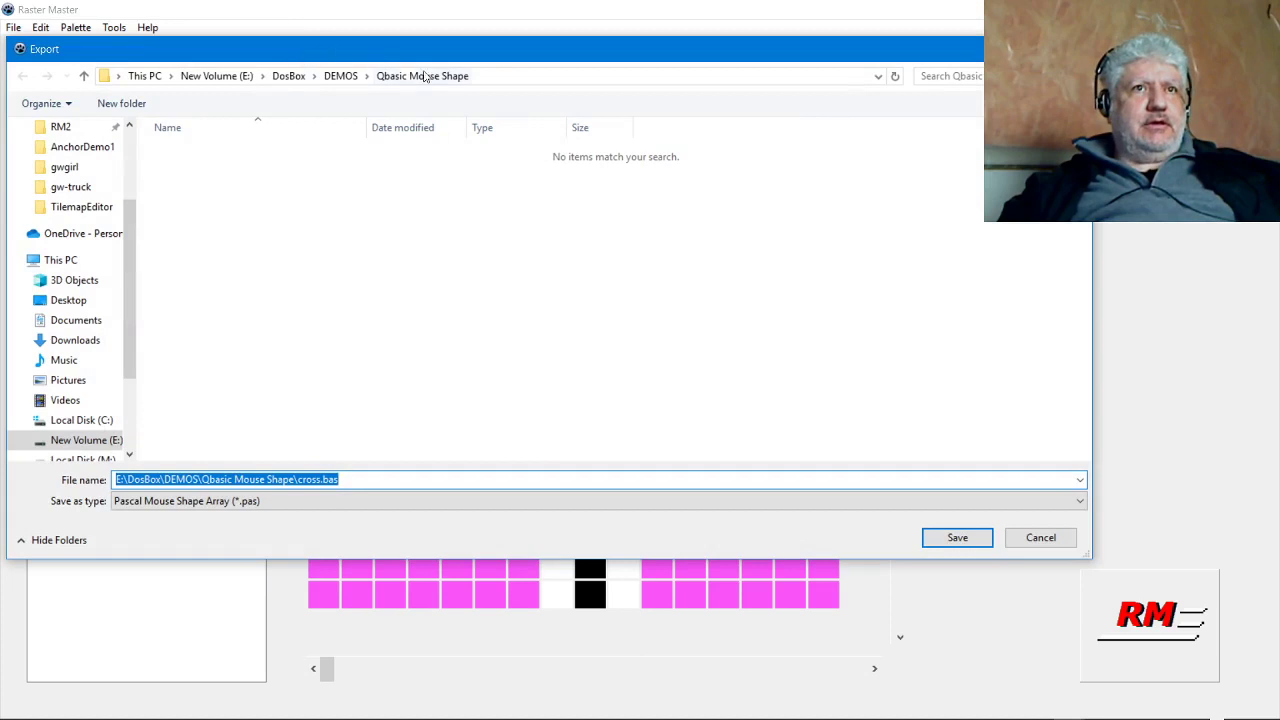
pyautogui.click(343, 76)
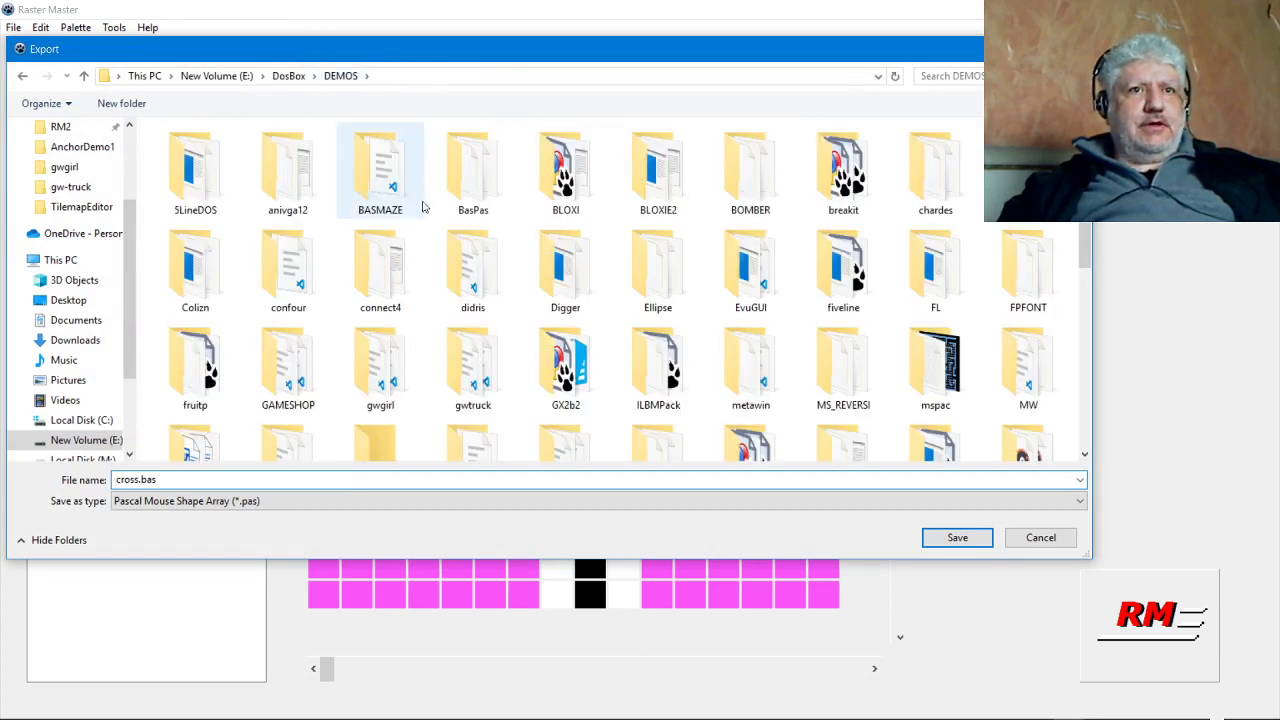
pyautogui.scroll(-3, 428, 220)
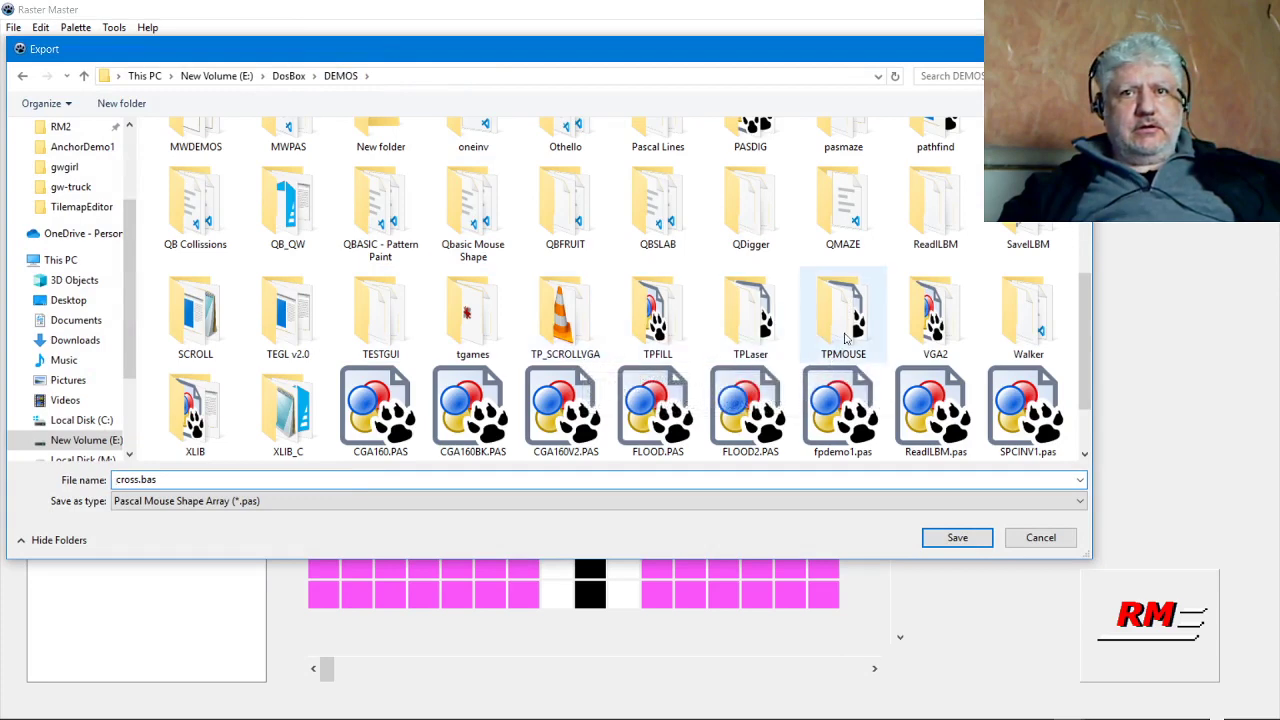
pyautogui.doubleClick(843, 320)
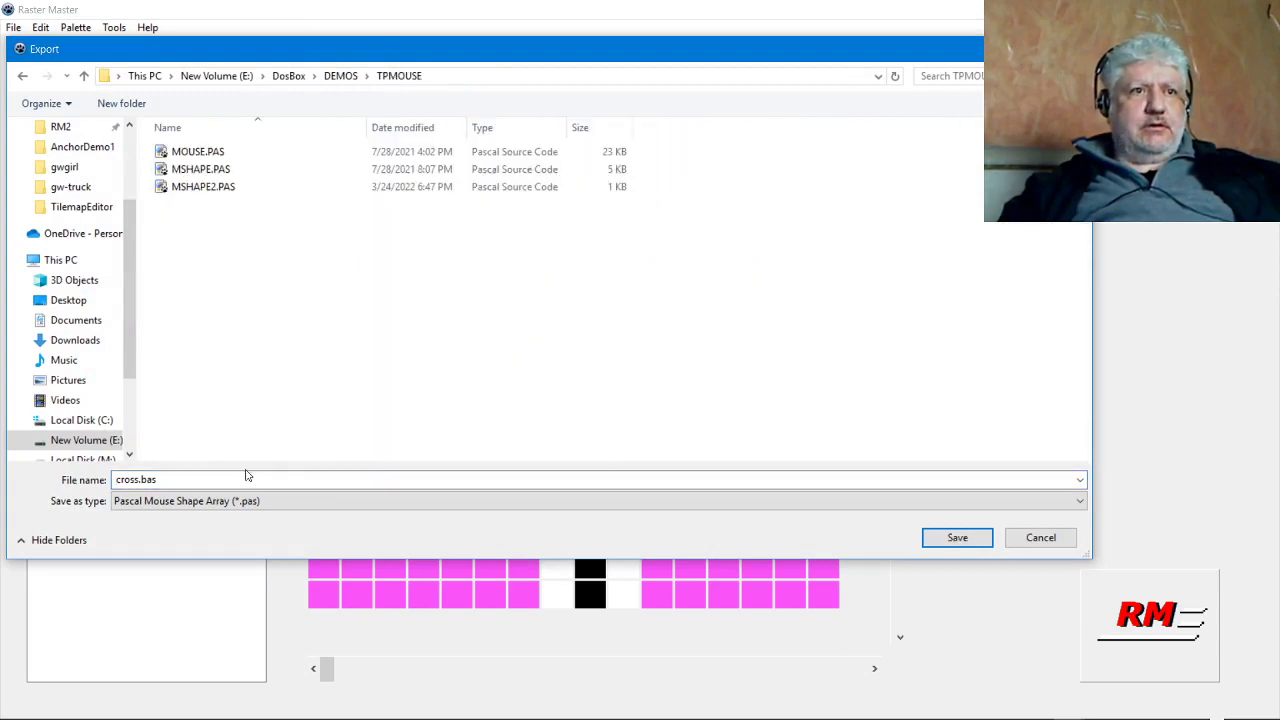
# Change the export's file name to cross.pas and save the Pascal mouse shape array.
pyautogui.click(388, 481)
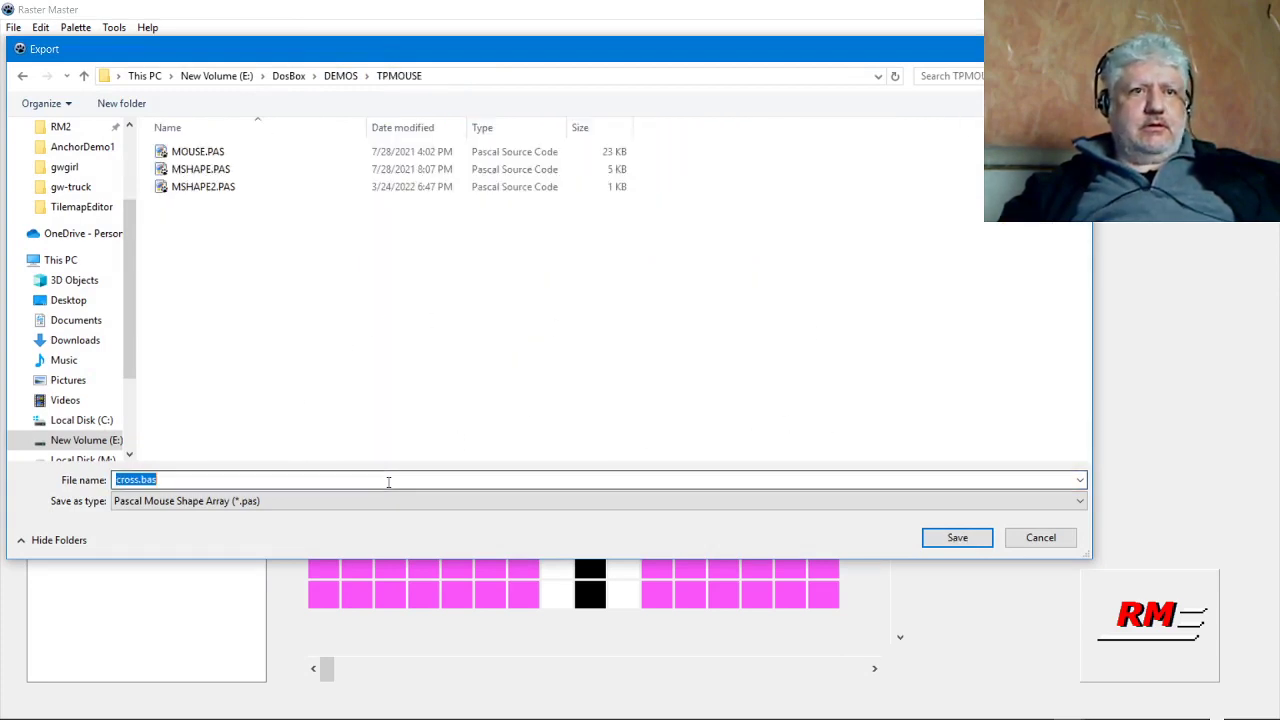
pyautogui.press('End')
pyautogui.press('BackSpace')
pyautogui.press('BackSpace')
pyautogui.press('BackSpace')
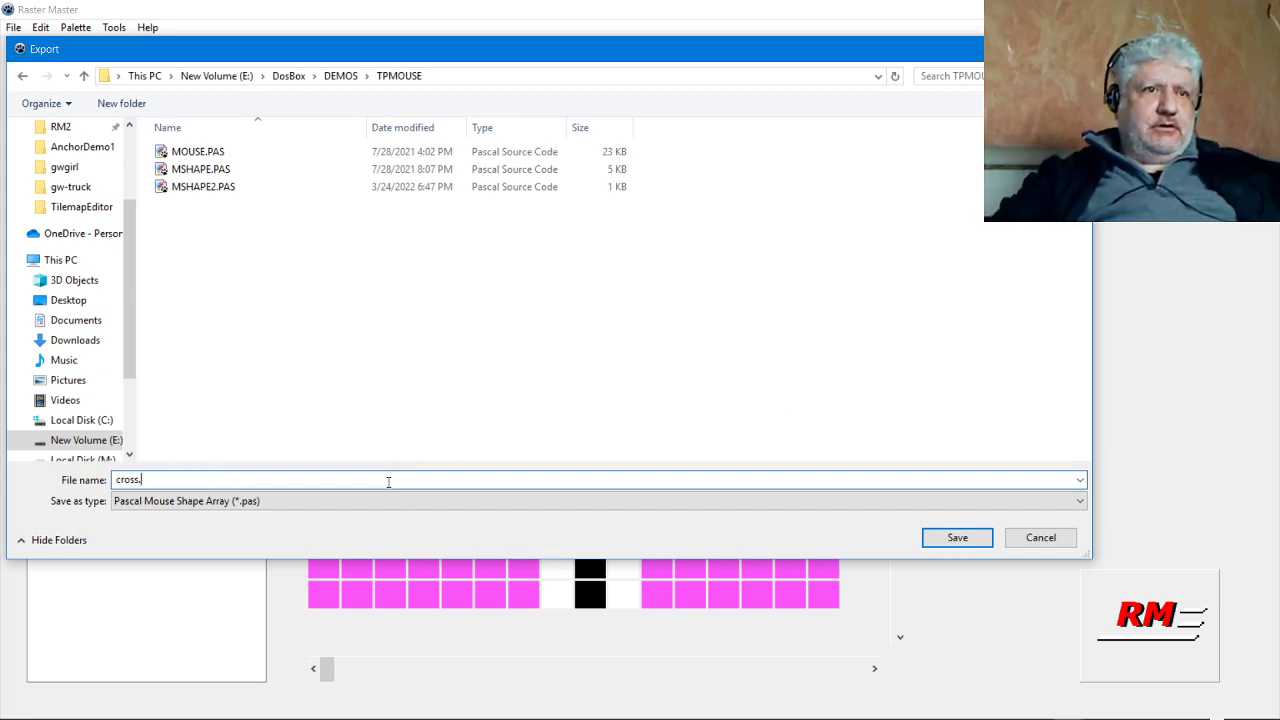
pyautogui.write('pas')
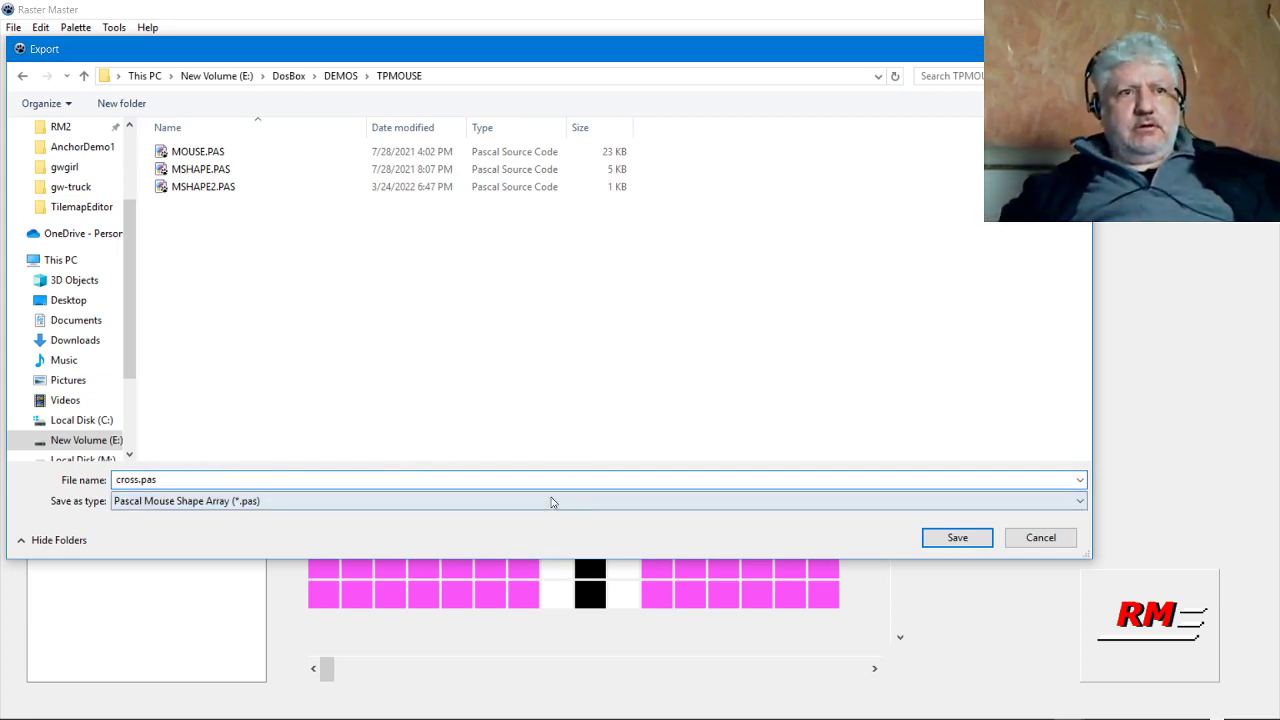
pyautogui.click(962, 542)
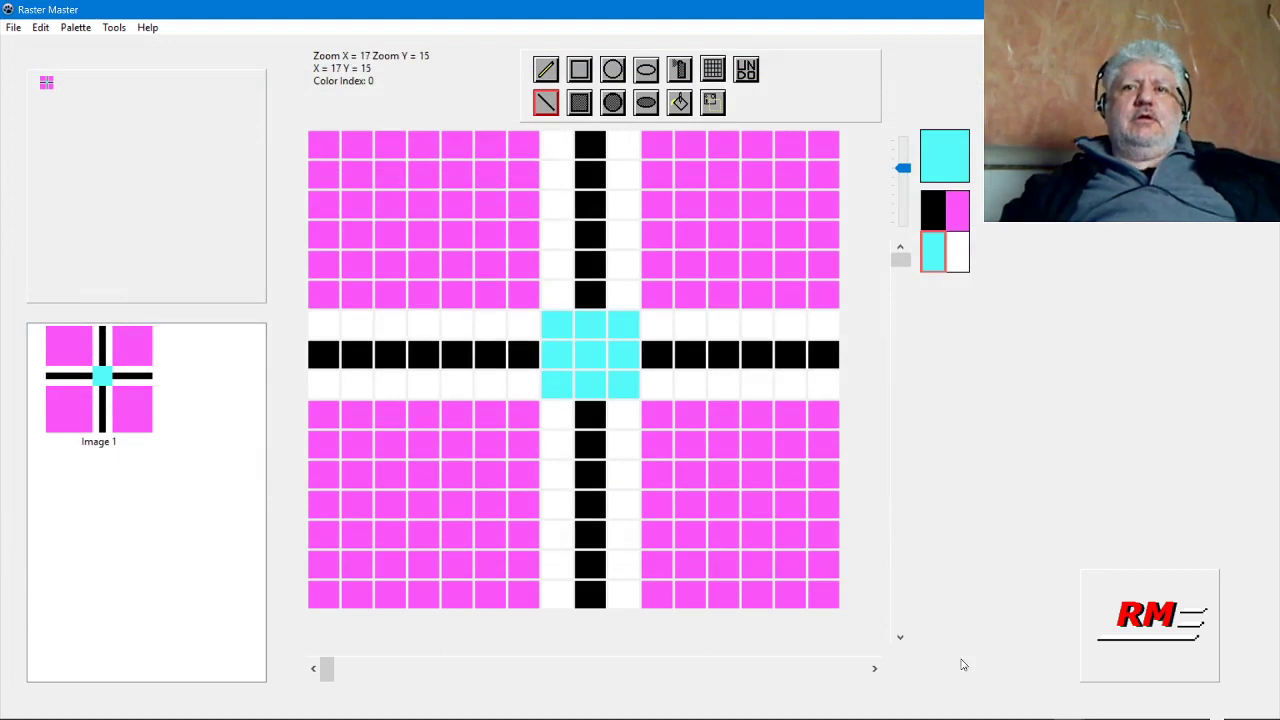
# Switch to the DOSBox-X window showing MSHAPE2.BAS and place the cursor on the empty lines below the last DATA statement.
pyautogui.moveTo(944, 716)
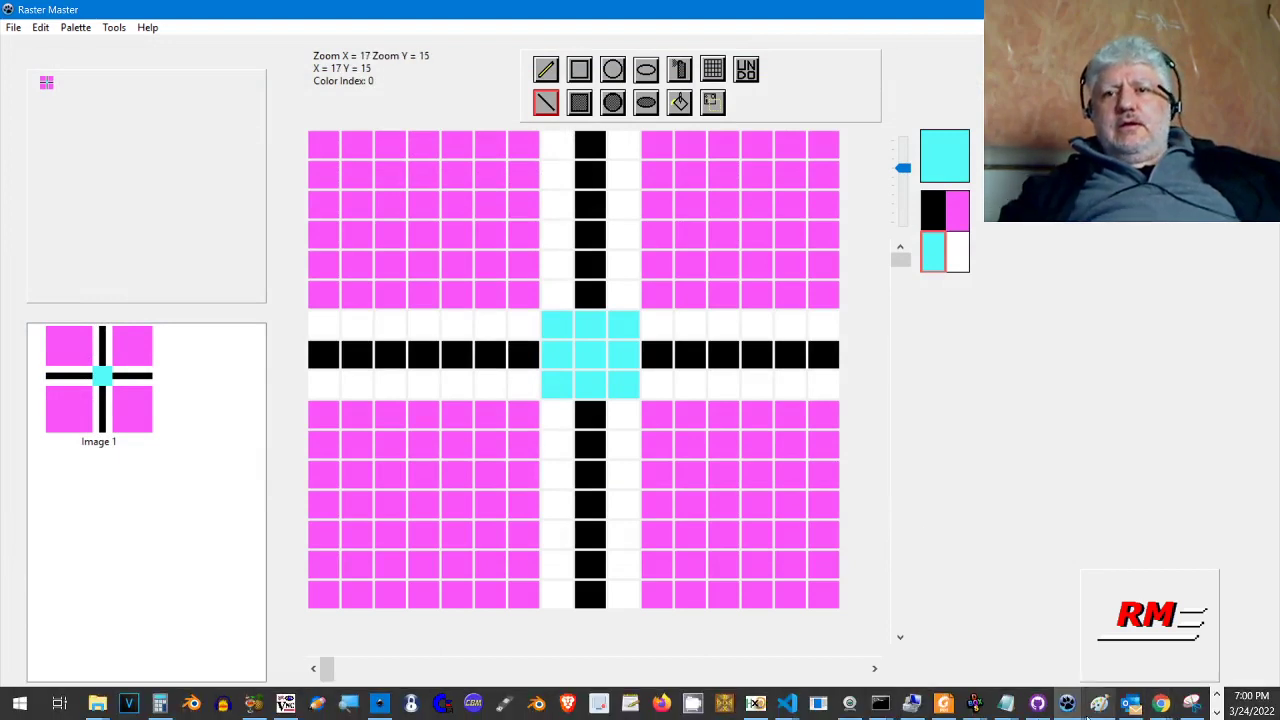
pyautogui.click(972, 703)
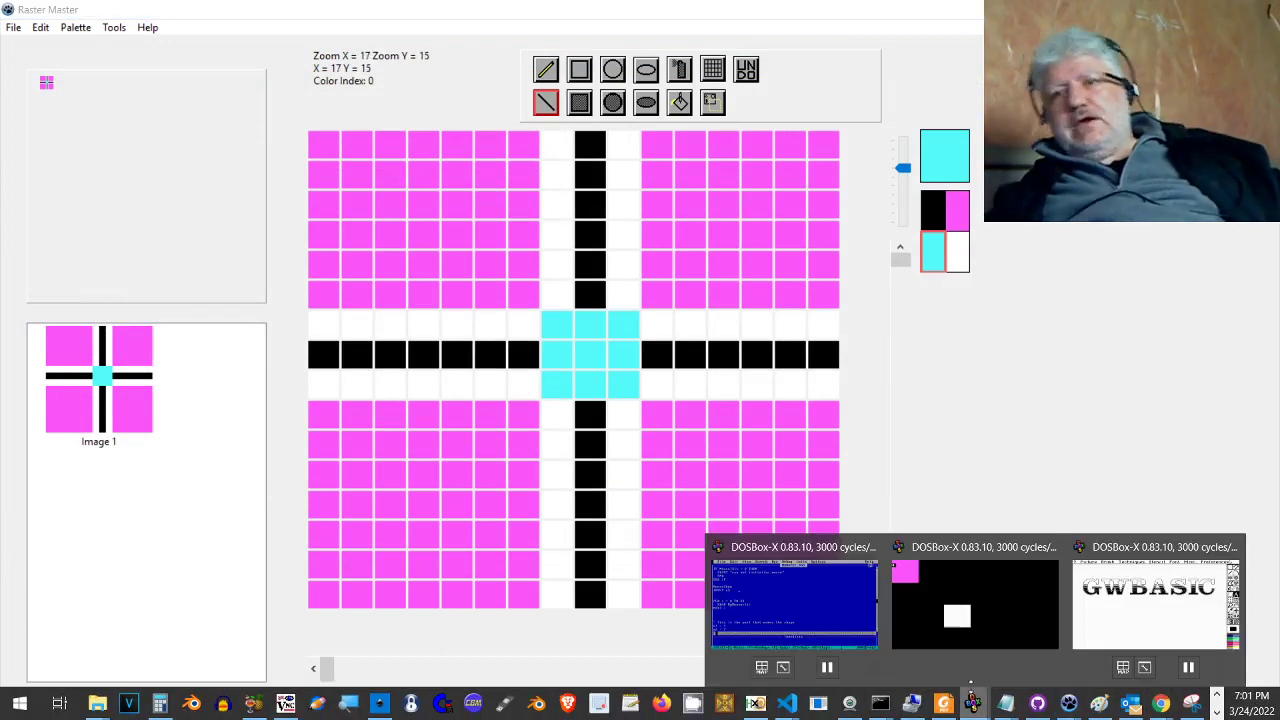
pyautogui.click(800, 596)
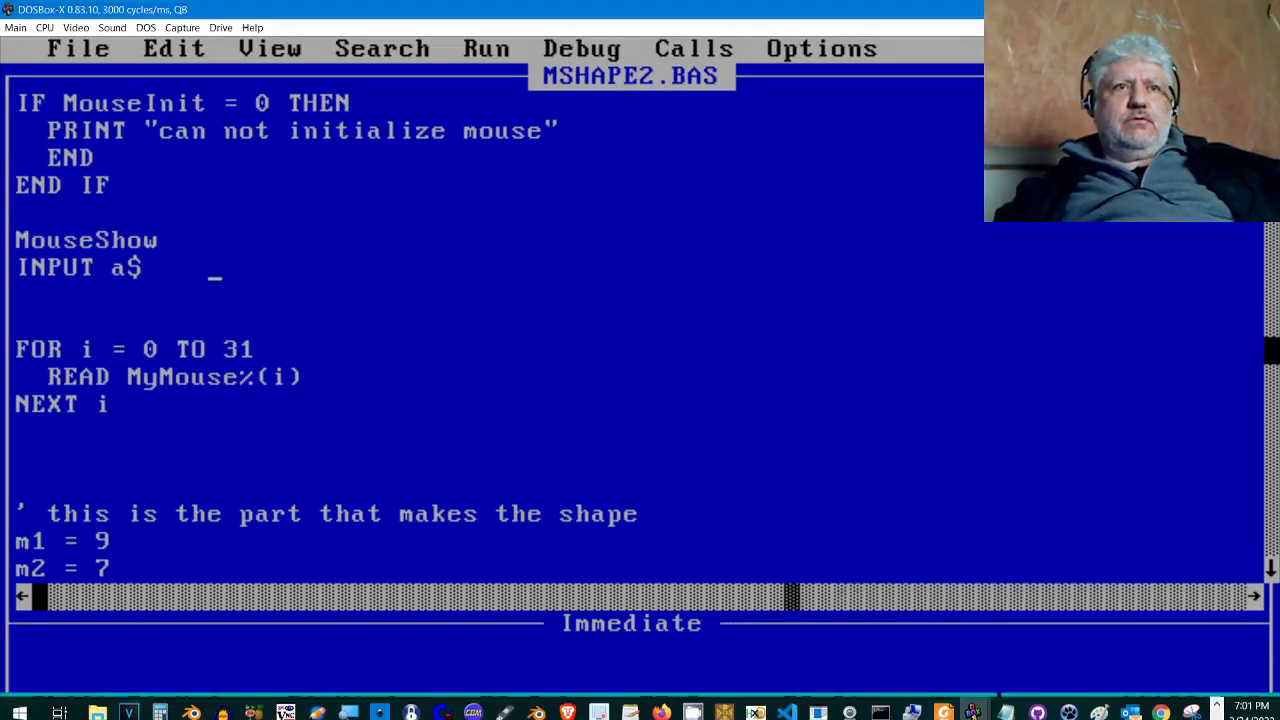
pyautogui.press('Home')
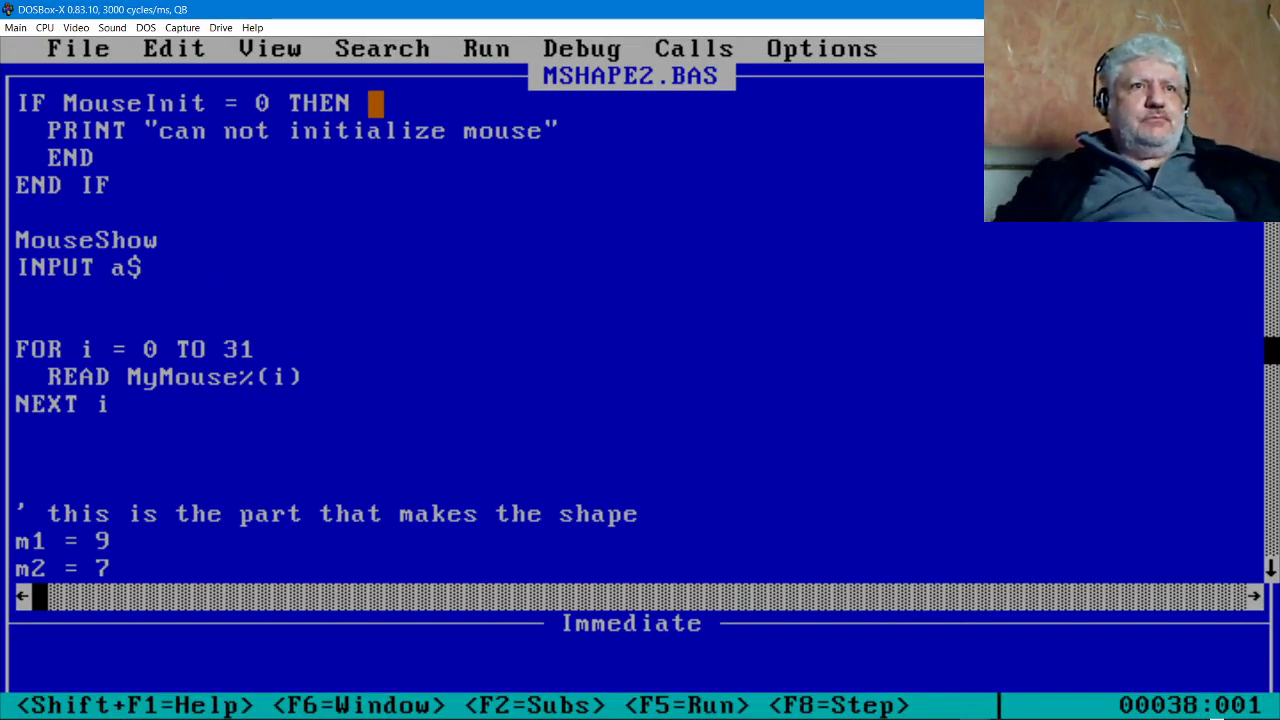
pyautogui.press('Up')
pyautogui.press('Up')
pyautogui.press('Up')
pyautogui.press('Up')
pyautogui.press('Up')
pyautogui.press('Up')
pyautogui.press('Up')
pyautogui.press('Up')
pyautogui.press('Up')
pyautogui.press('Up')
pyautogui.press('Up')
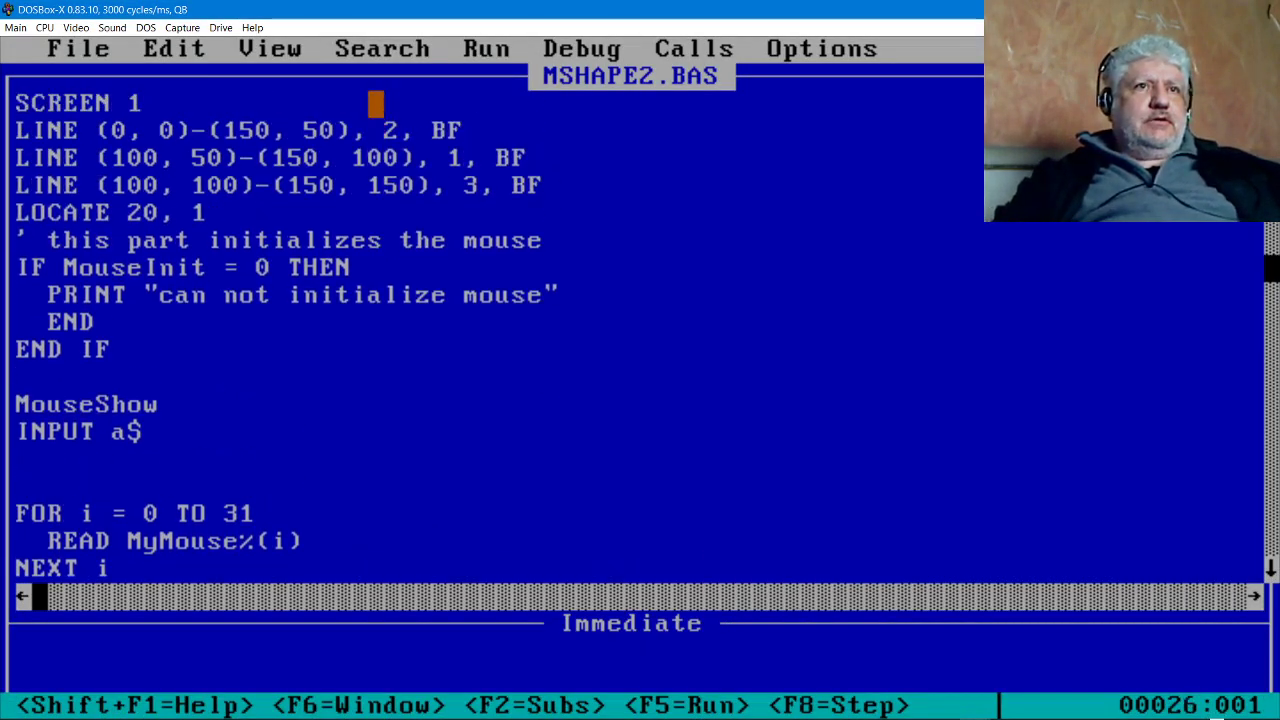
pyautogui.press('pagedown')
pyautogui.press('pagedown')
pyautogui.press('Down')
pyautogui.press('Down')
pyautogui.press('Down')
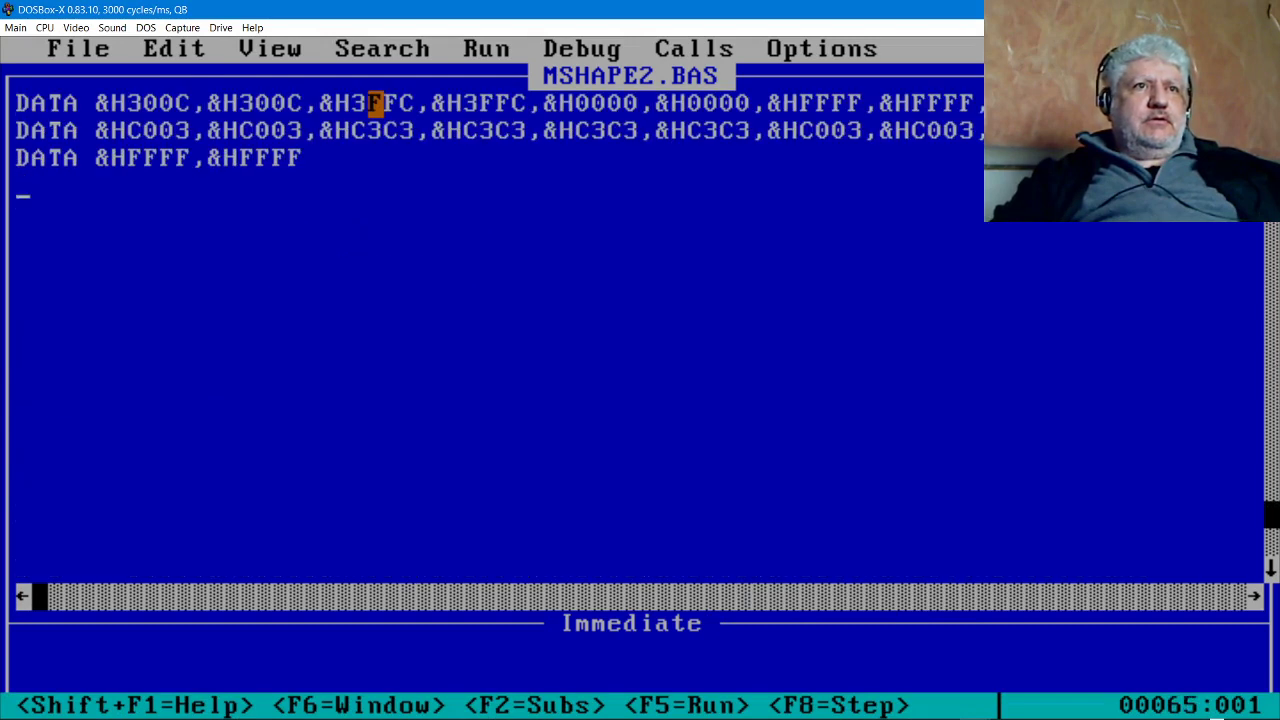
pyautogui.press('Down')
pyautogui.press('Down')
# Merge cross.bas into MSHAPE2.BAS below the existing mouse shape data.
pyautogui.hotkey('alt', 'f')
pyautogui.press('Down')
pyautogui.press('Down')
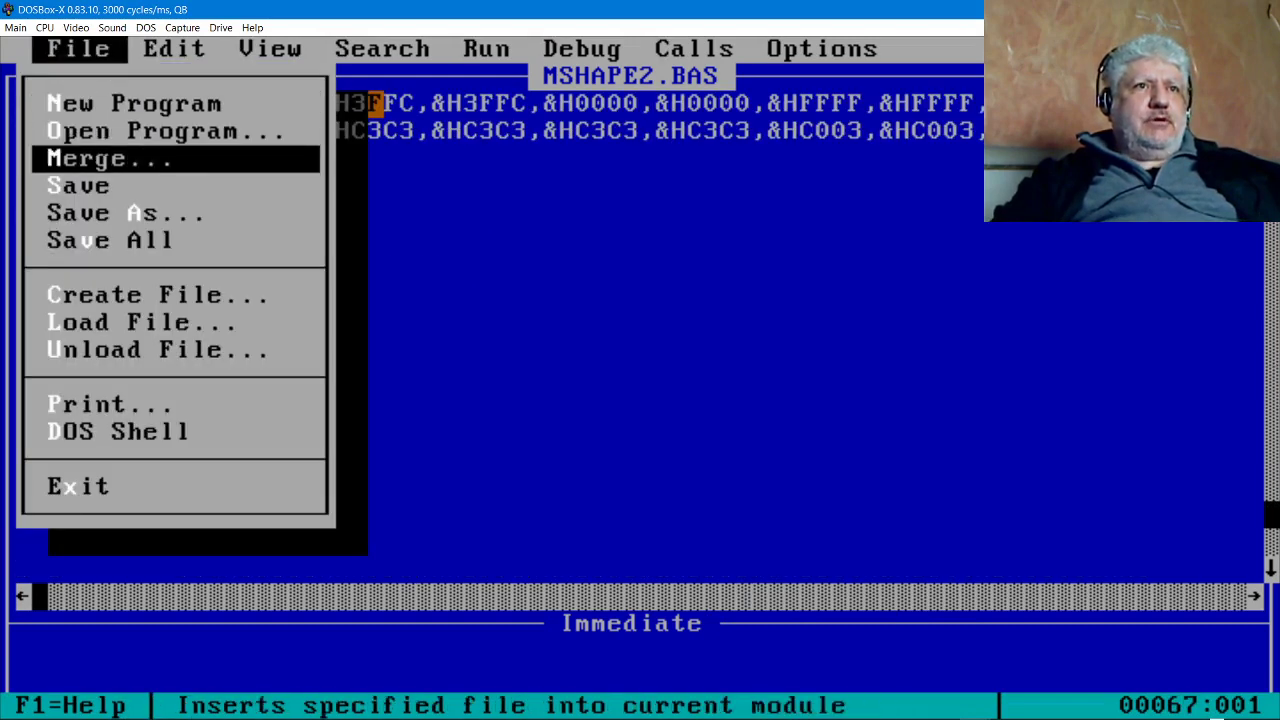
pyautogui.press('Return')
pyautogui.write('cr')
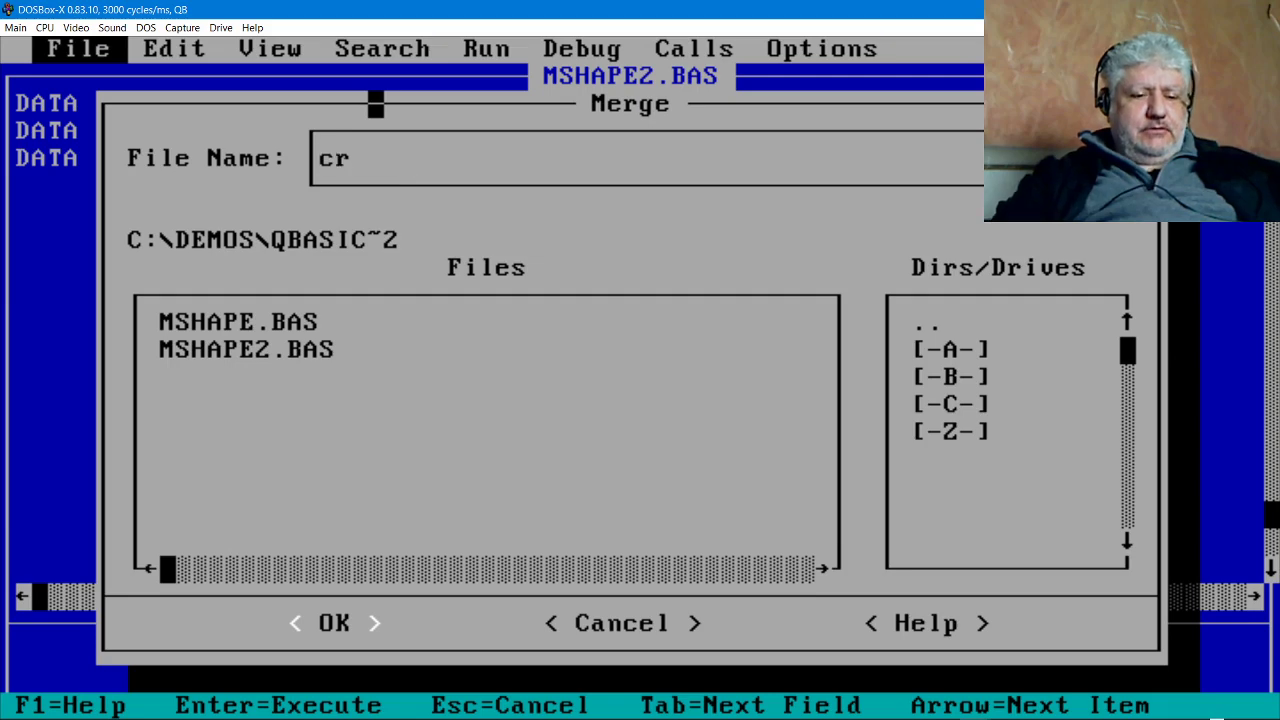
pyautogui.write('oss.bas')
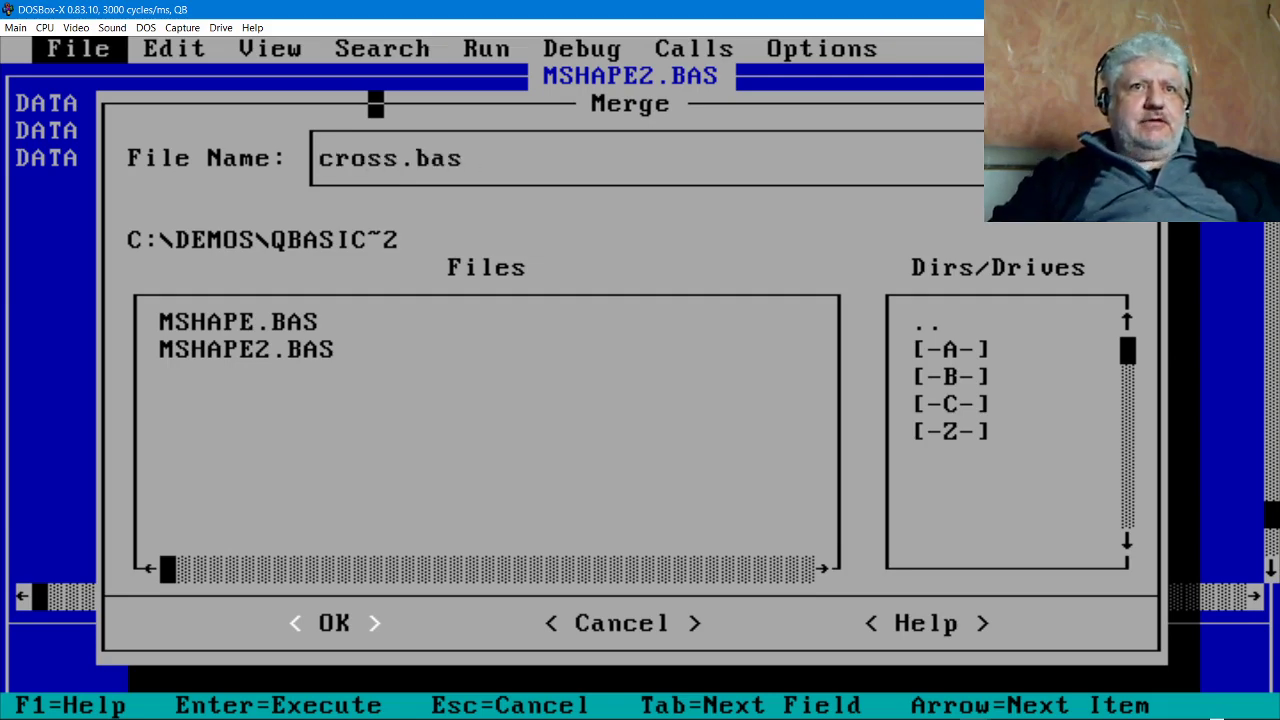
pyautogui.press('Return')
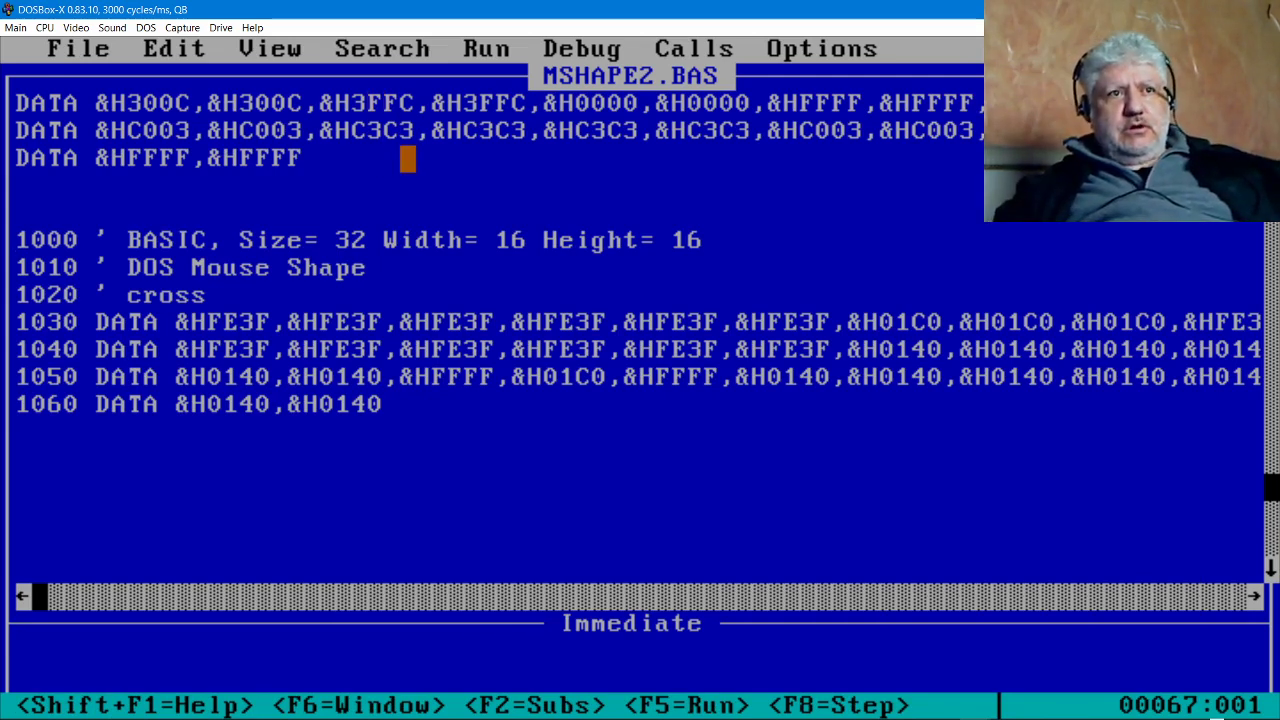
# Switch to the Raster Master window with the crosshair and start a QuickBasic mouse shape data statements export.
pyautogui.moveTo(925, 712)
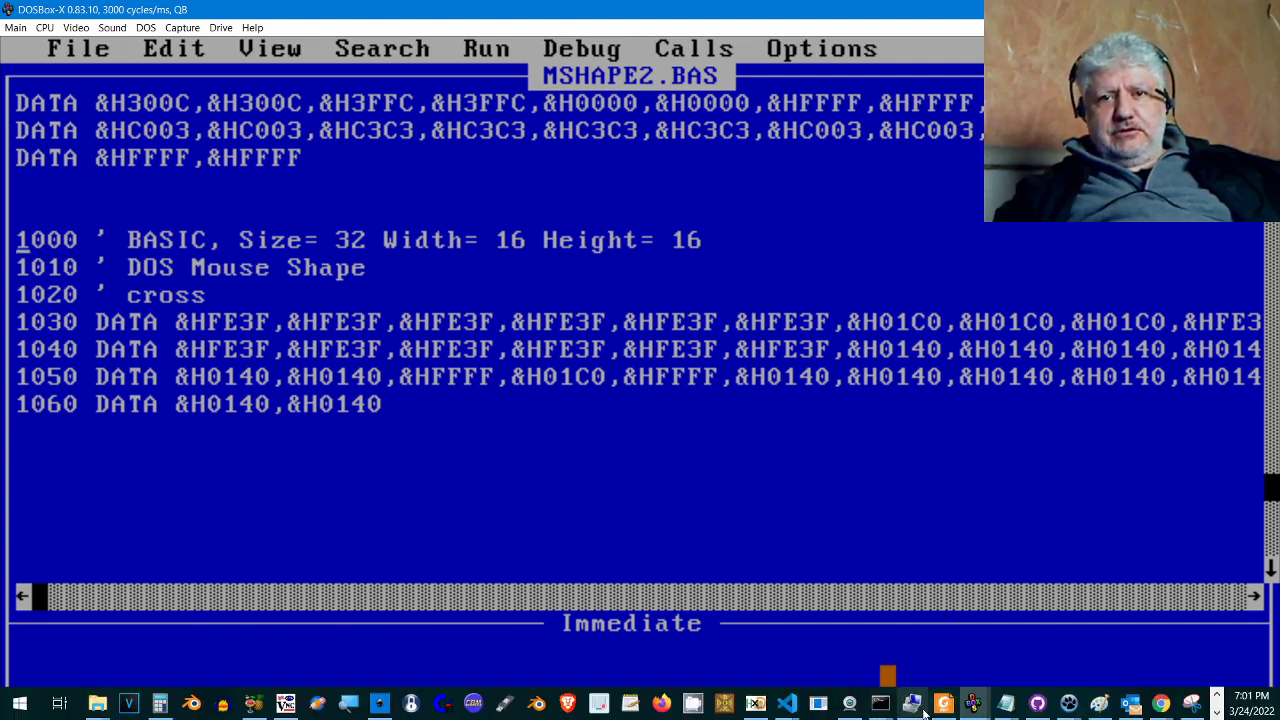
pyautogui.moveTo(1065, 713)
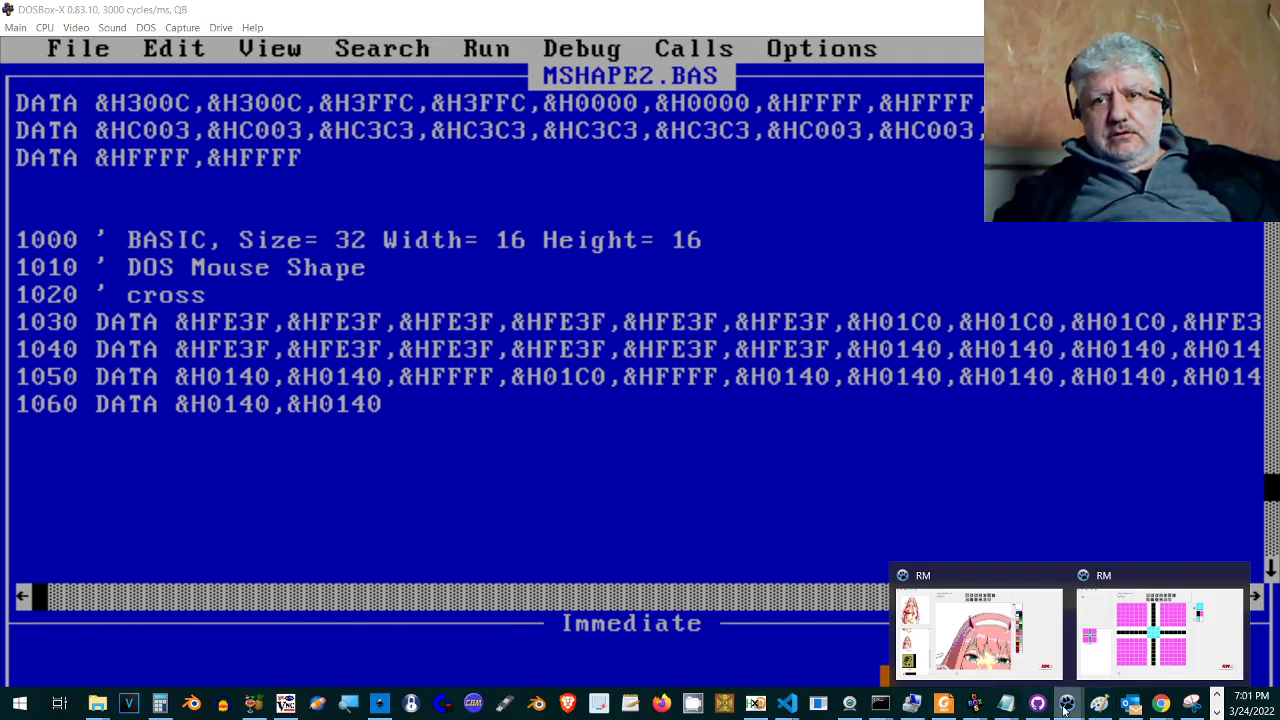
pyautogui.click(1130, 630)
pyautogui.click(13, 27)
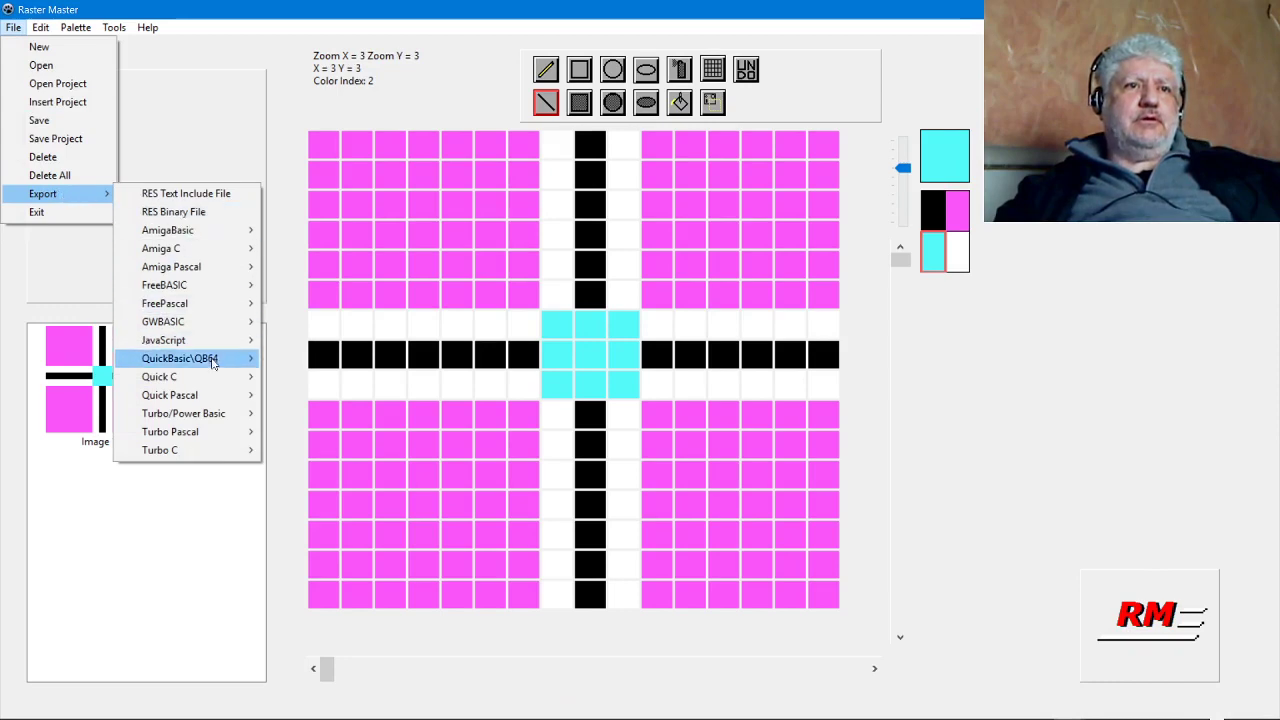
pyautogui.moveTo(213, 366)
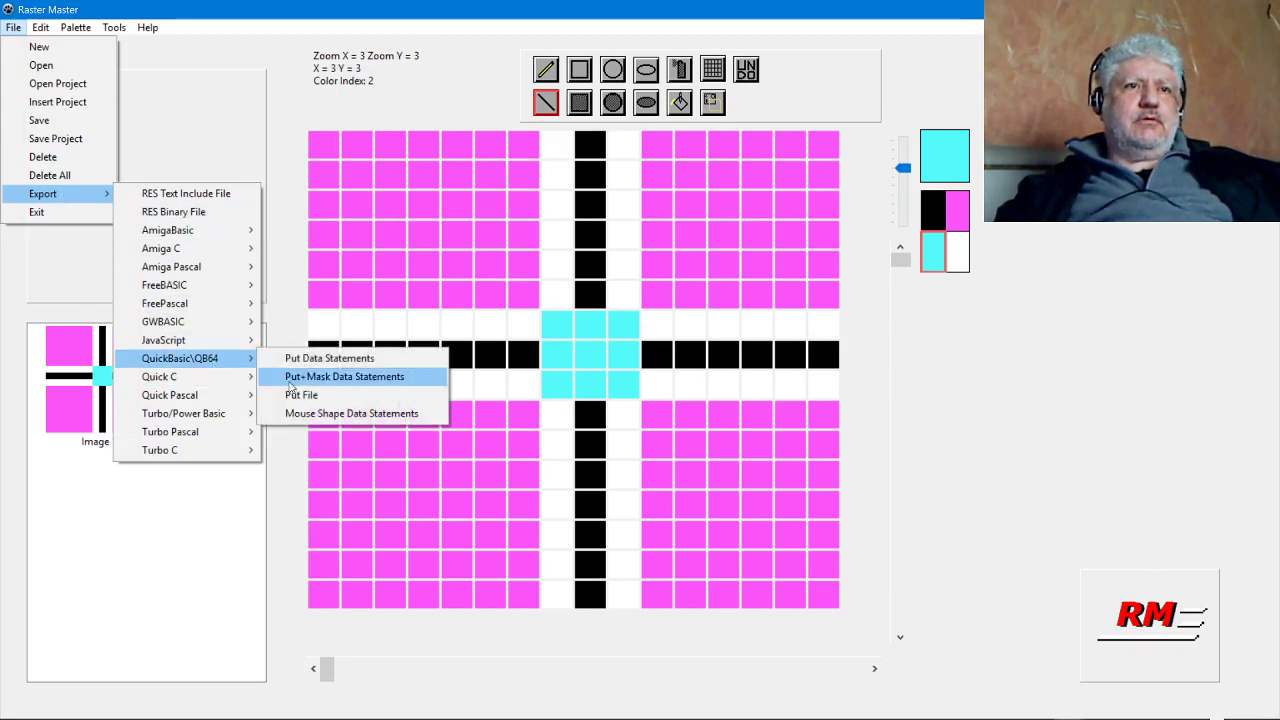
pyautogui.click(330, 413)
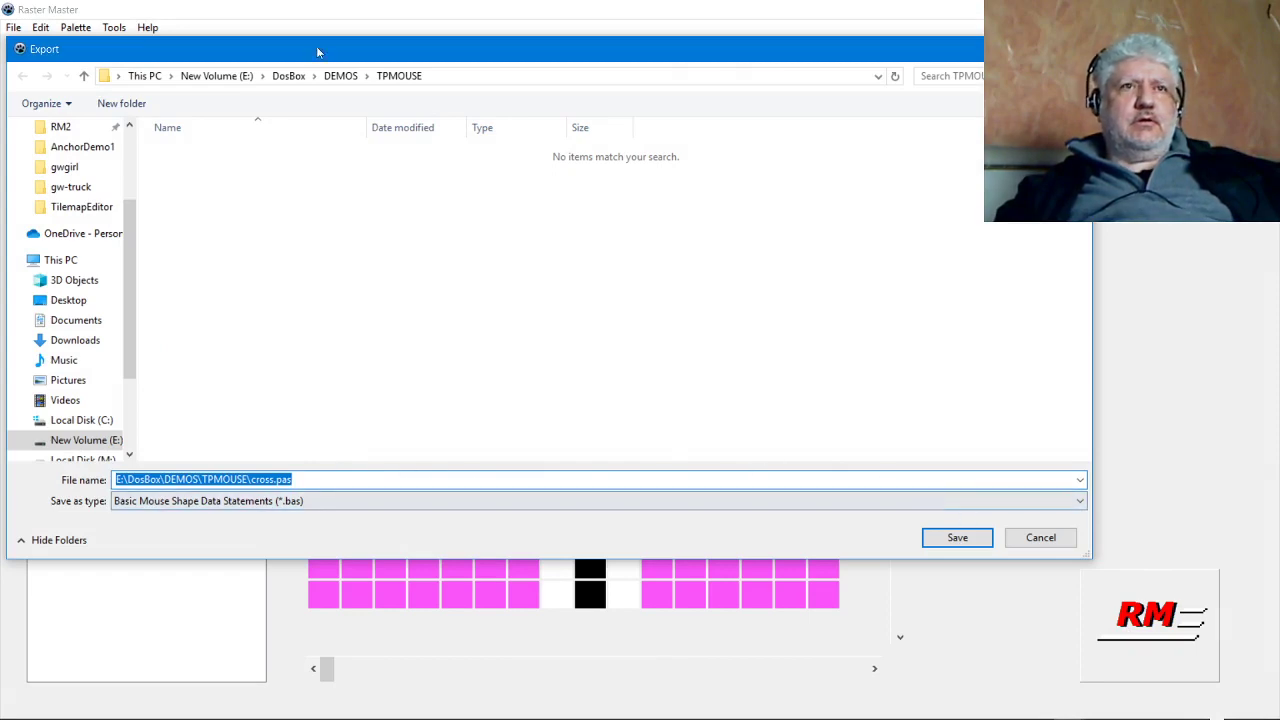
# Save the export over cross.bas in the Qbasic Mouse Shape folder inside DEMOS.
pyautogui.click(337, 84)
pyautogui.scroll(-3, 470, 345)
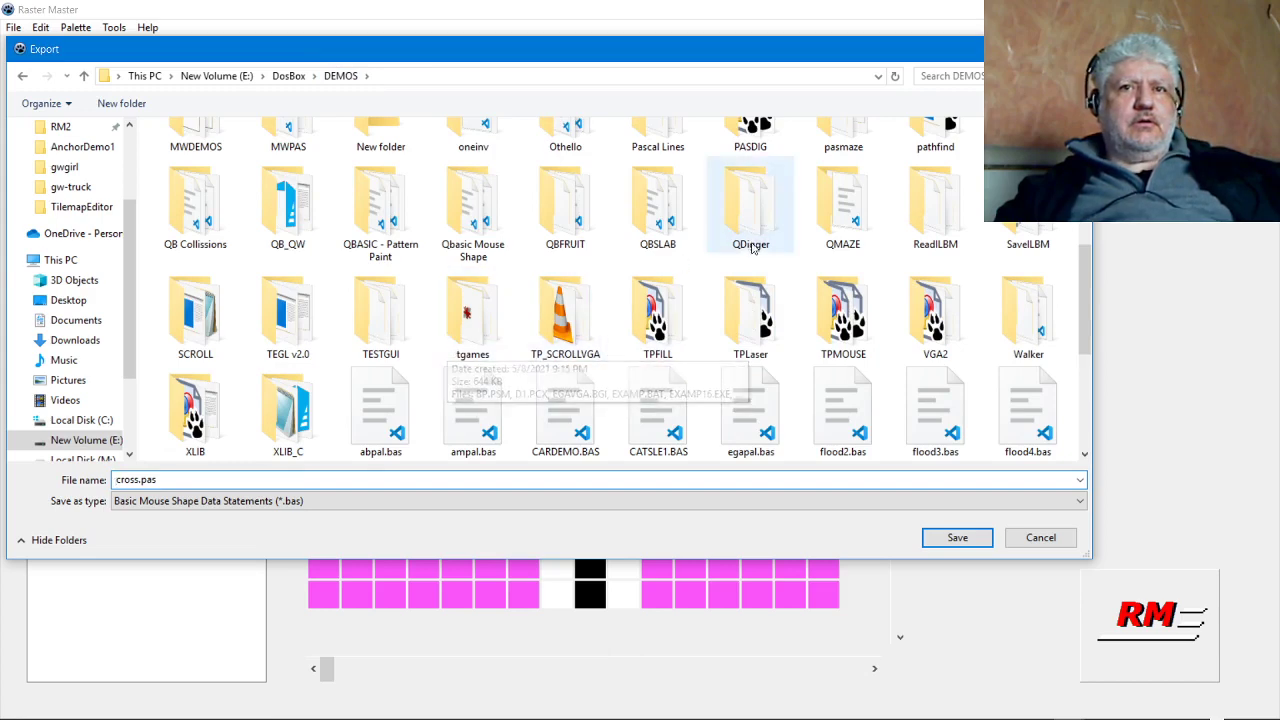
pyautogui.doubleClick(470, 238)
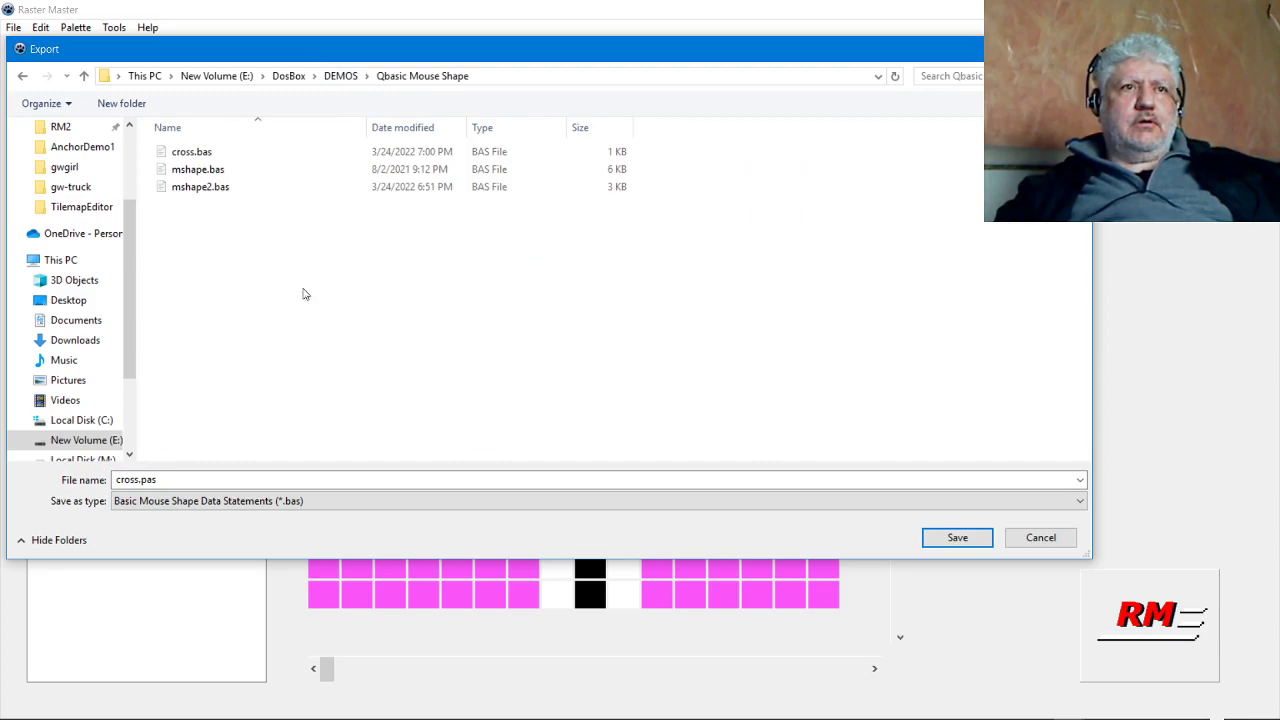
pyautogui.doubleClick(205, 157)
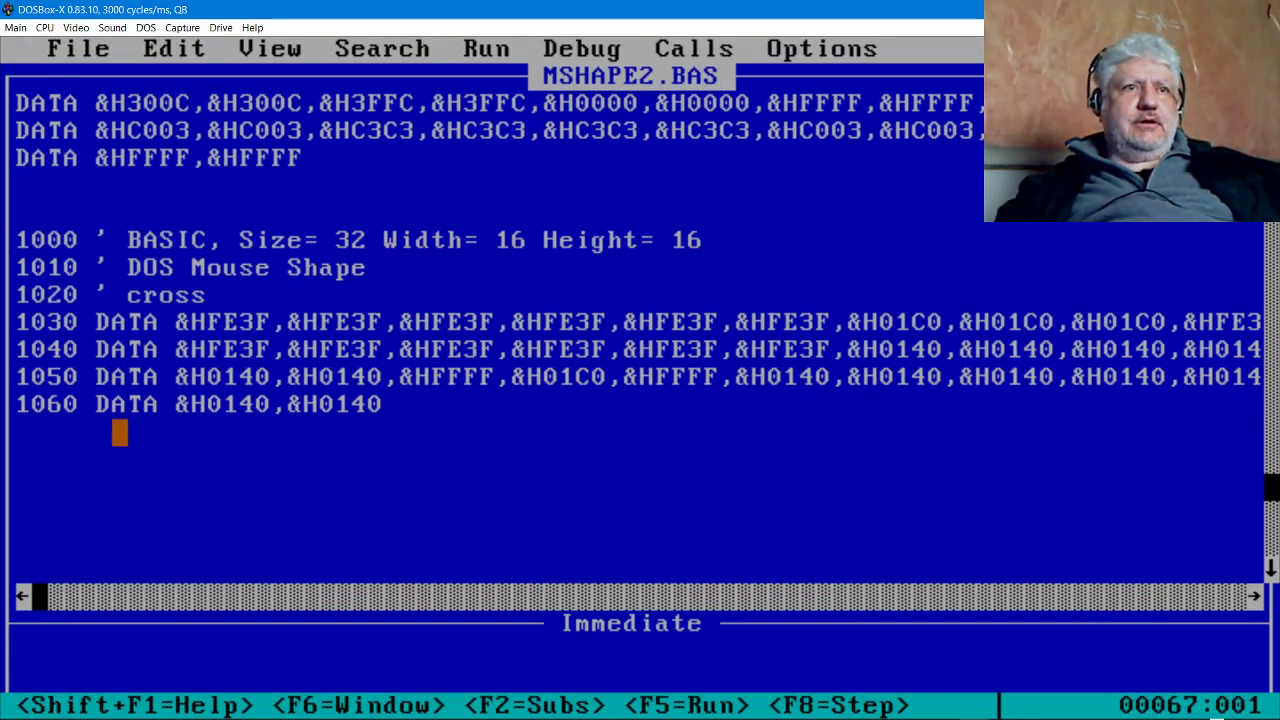
# Delete the numbered cross mouse shape block, lines 1000 to 1060, from MSHAPE2.BAS in DOSBox-X.
pyautogui.hotkey('shift', 'Down')
pyautogui.hotkey('shift', 'Down')
pyautogui.hotkey('shift', 'Down')
pyautogui.hotkey('shift', 'Down')
pyautogui.hotkey('shift', 'Down')
pyautogui.hotkey('shift', 'Down')
pyautogui.hotkey('shift', 'Down')
pyautogui.hotkey('shift', 'Down')
pyautogui.hotkey('shift', 'Down')
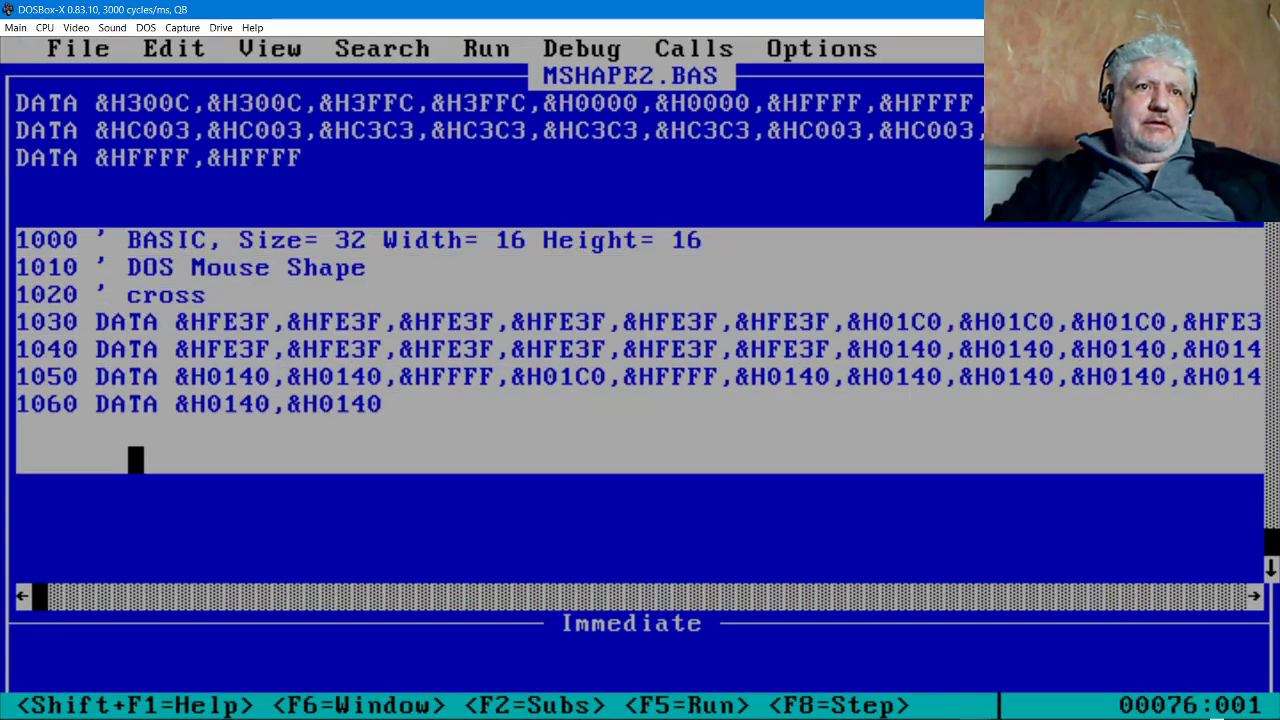
pyautogui.press('Delete')
# Merge the re-exported cross.bas into MSHAPE2.BAS below the test2 DATA statements.
pyautogui.press('alt')
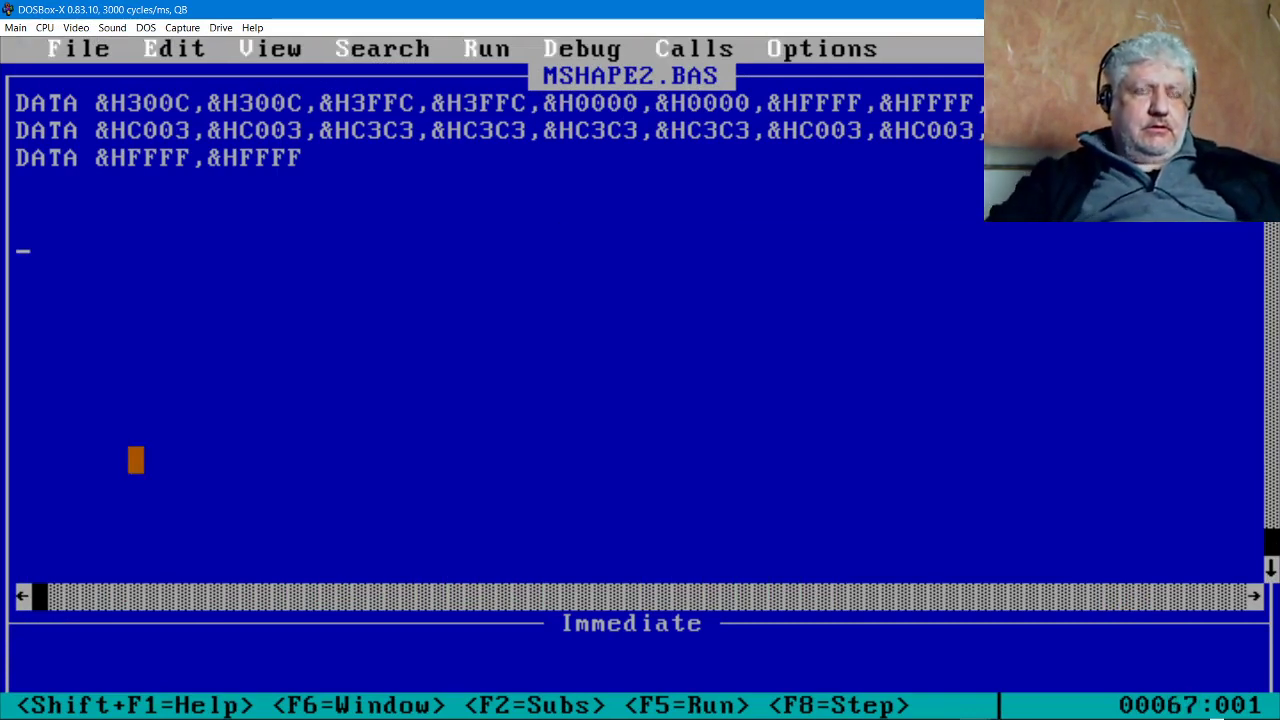
pyautogui.press('f')
pyautogui.press('Down')
pyautogui.press('Down')
pyautogui.press('Return')
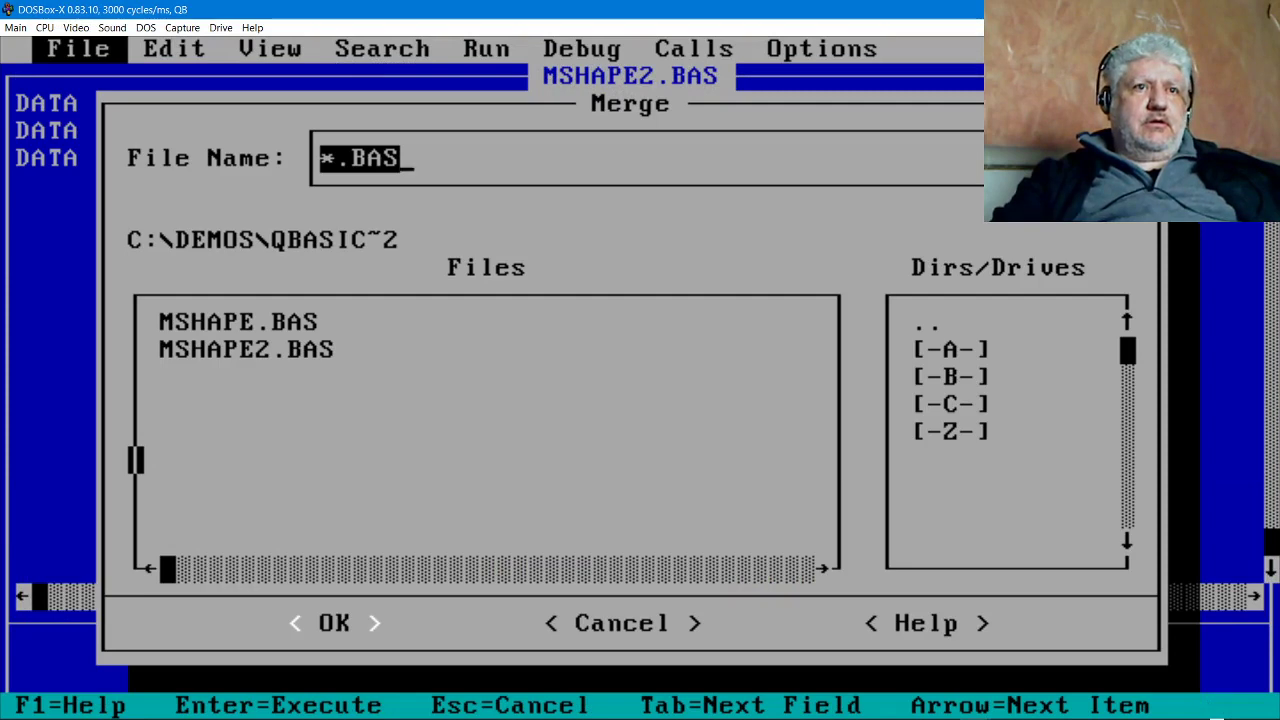
pyautogui.write('cross.b')
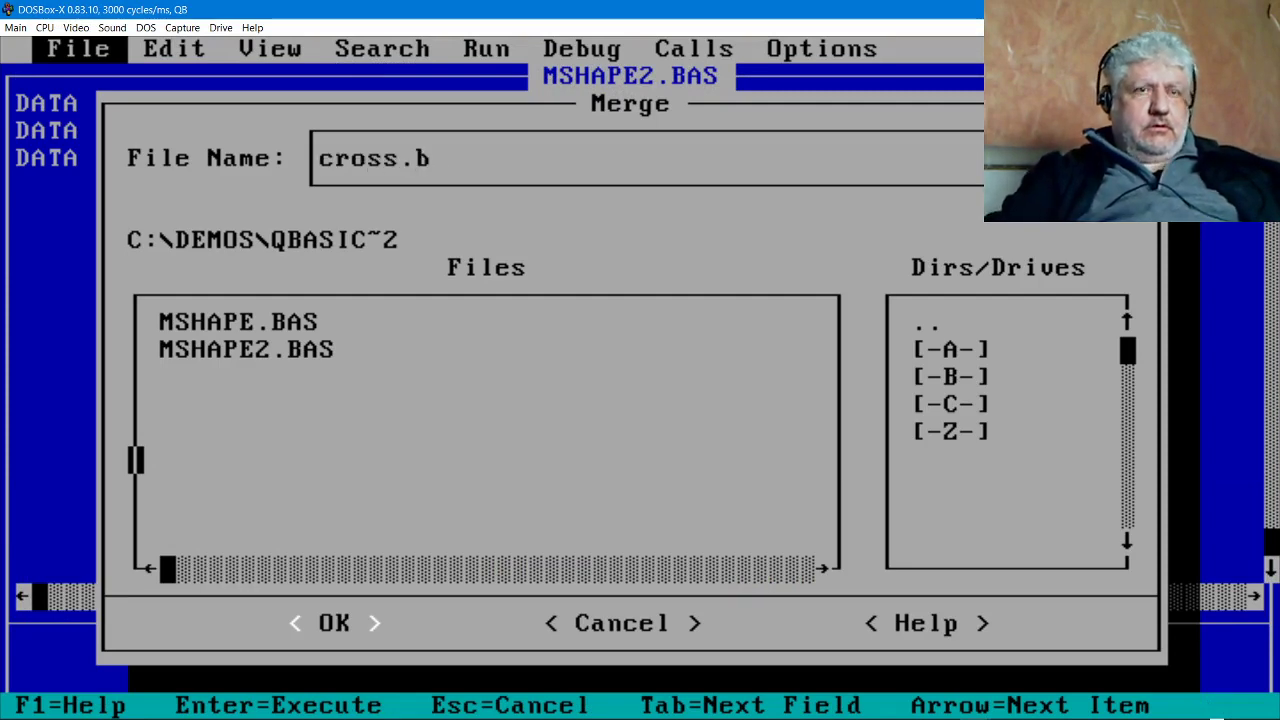
pyautogui.write('as')
pyautogui.press('Return')
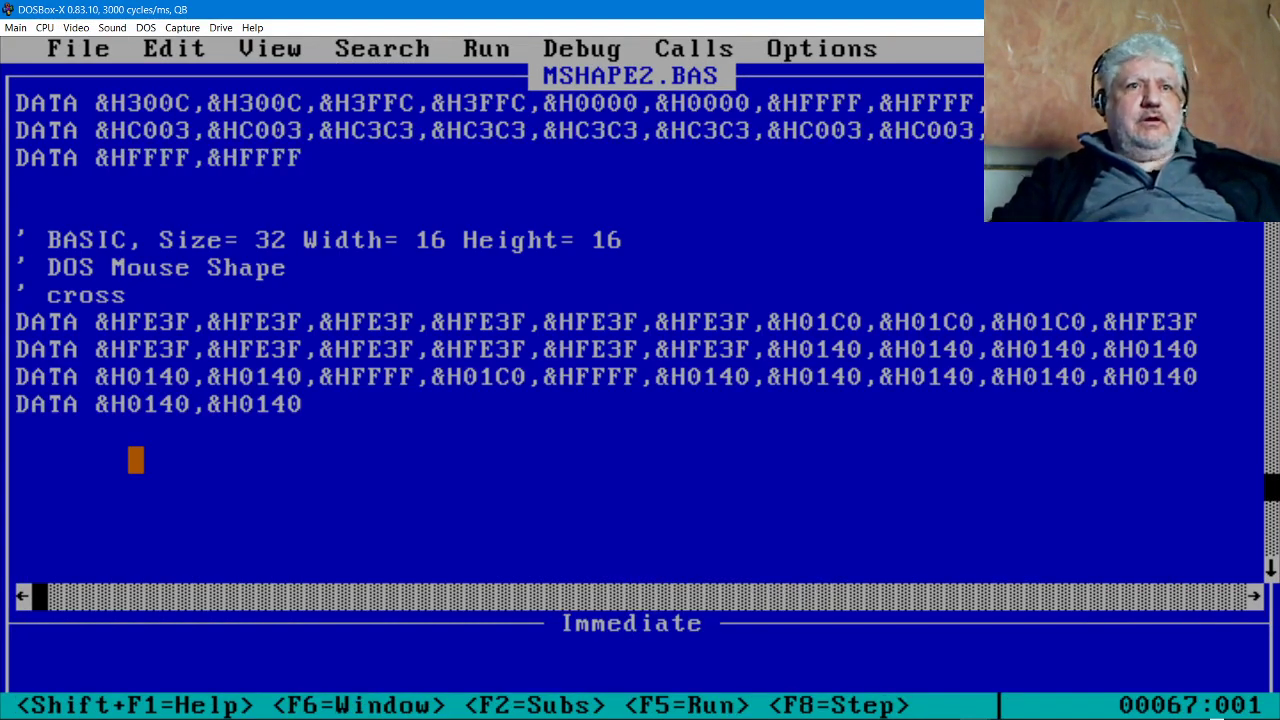
# Examine the code above the DATA statements that reads the shape values and sets the mouse shape.
pyautogui.press('Up')
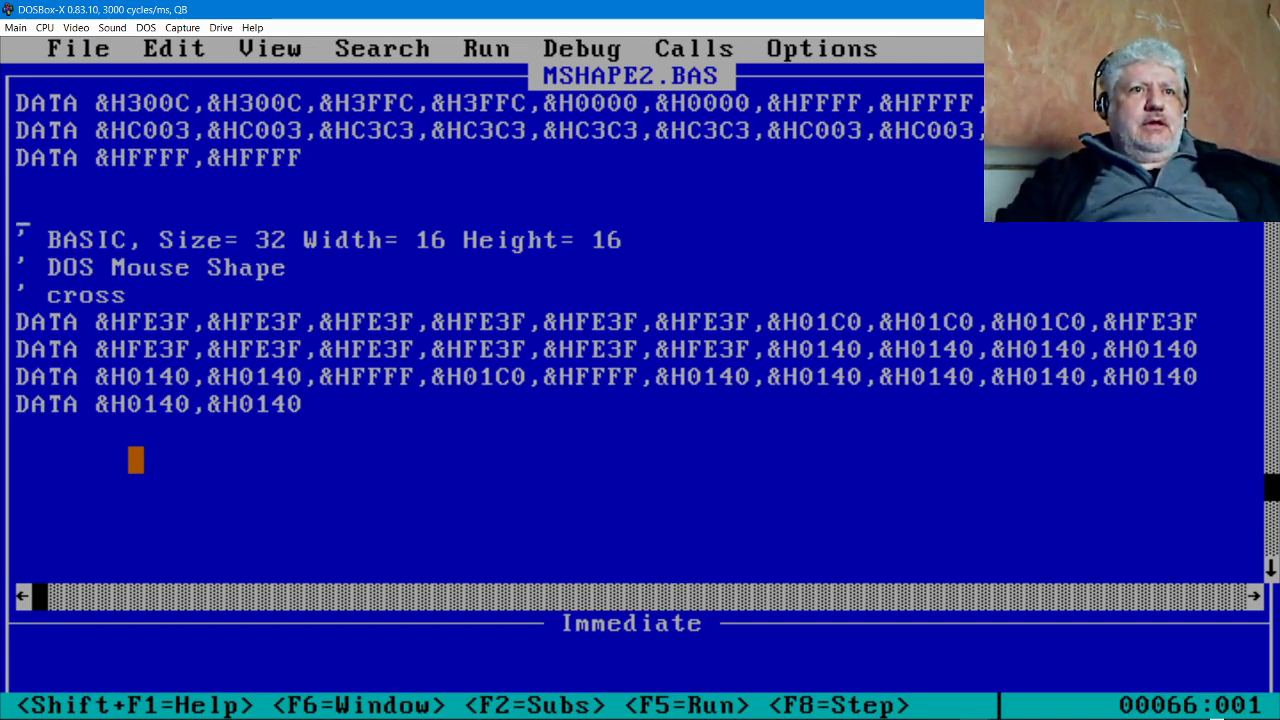
pyautogui.press('Up')
pyautogui.press('Up')
pyautogui.press('Up')
pyautogui.press('Up')
pyautogui.press('Up')
pyautogui.press('Up')
pyautogui.press('Up')
pyautogui.press('Up')
pyautogui.press('Up')
pyautogui.press('Up')
pyautogui.press('Up')
pyautogui.press('Up')
pyautogui.press('Up')
pyautogui.press('Up')
pyautogui.press('Up')
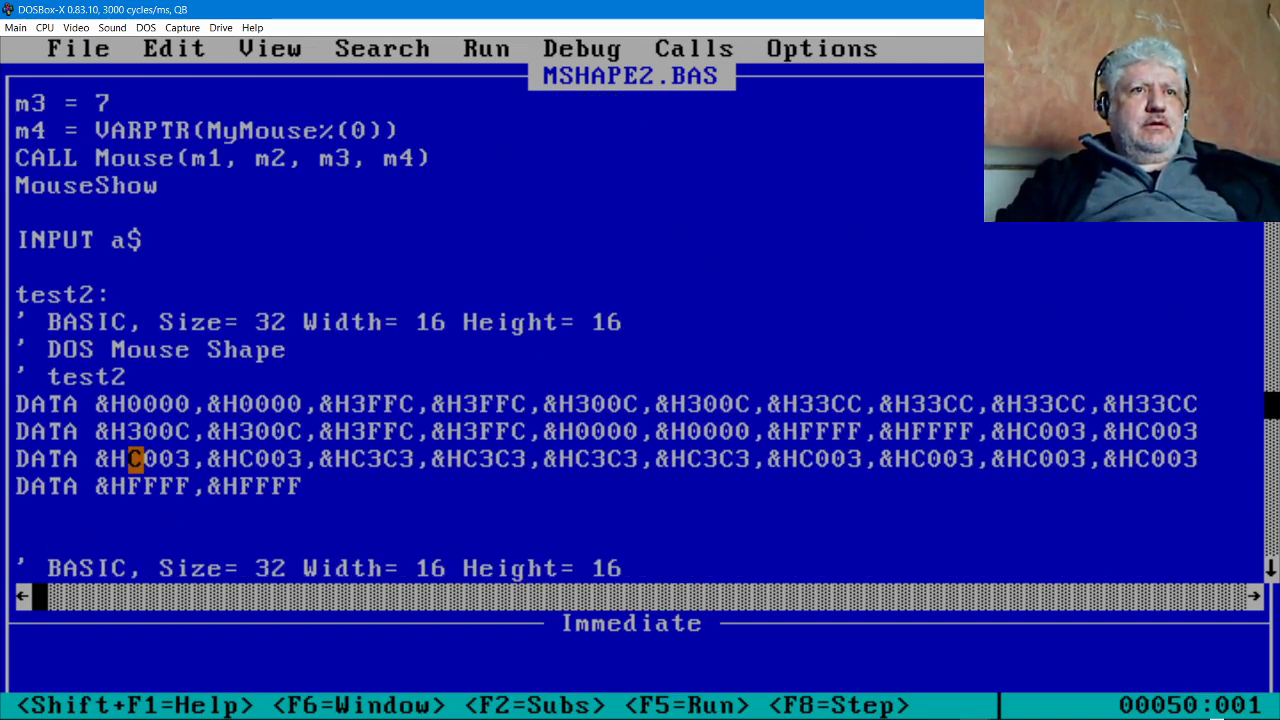
pyautogui.press('Up')
pyautogui.press('Up')
pyautogui.press('Up')
pyautogui.press('Up')
pyautogui.press('Up')
pyautogui.press('Up')
pyautogui.press('Up')
pyautogui.press('Up')
pyautogui.press('Up')
pyautogui.press('Up')
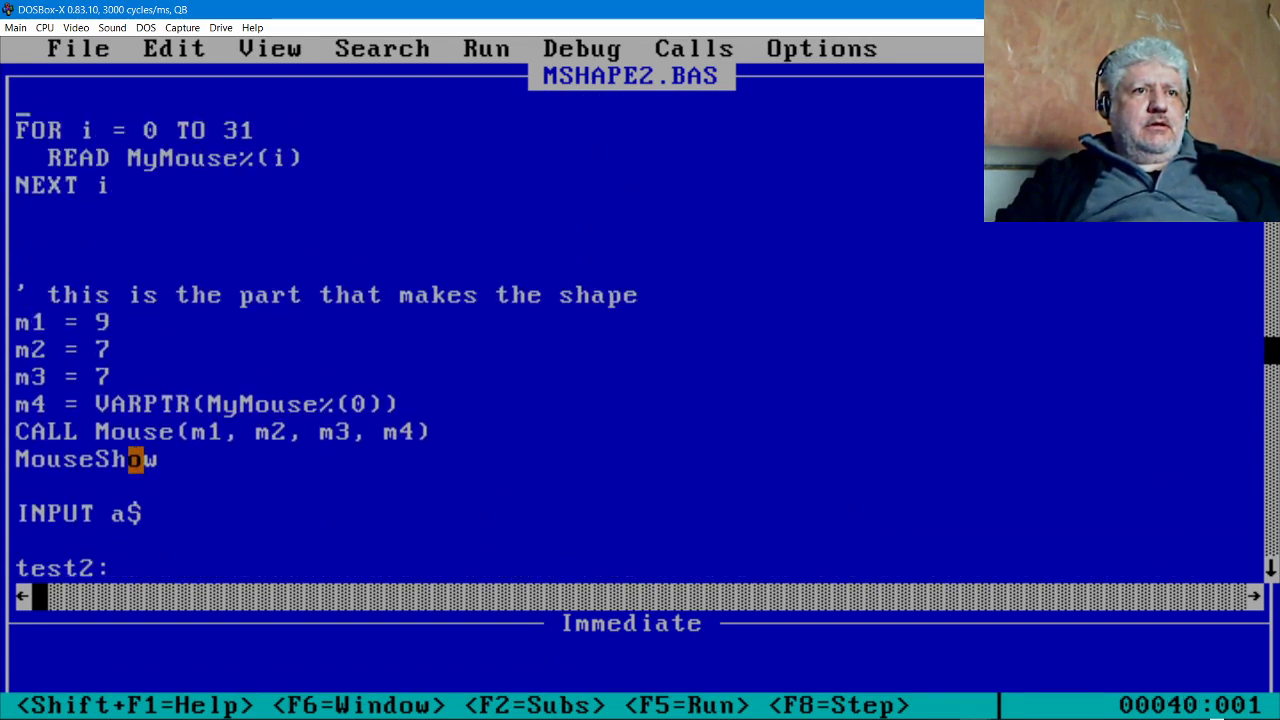
# Add the label cross: on the empty line directly above the merged cross shape comments.
pyautogui.press('Down')
pyautogui.press('Down')
pyautogui.press('Down')
pyautogui.press('Down')
pyautogui.press('Down')
pyautogui.press('Down')
pyautogui.press('Down')
pyautogui.press('Down')
pyautogui.press('Down')
pyautogui.press('Down')
pyautogui.press('Down')
pyautogui.press('Down')
pyautogui.press('Down')
pyautogui.press('Down')
pyautogui.press('Down')
pyautogui.press('Down')
pyautogui.press('Down')
pyautogui.press('Down')
pyautogui.press('Down')
pyautogui.press('Down')
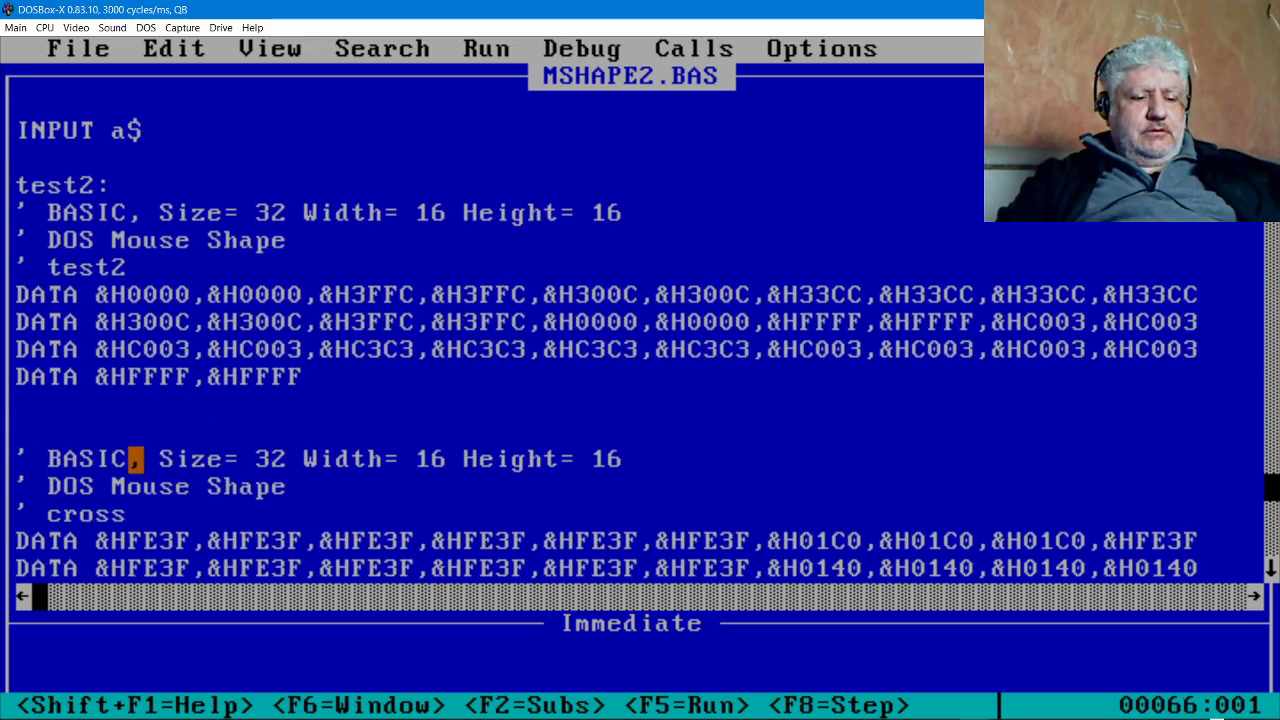
pyautogui.write('cross:')
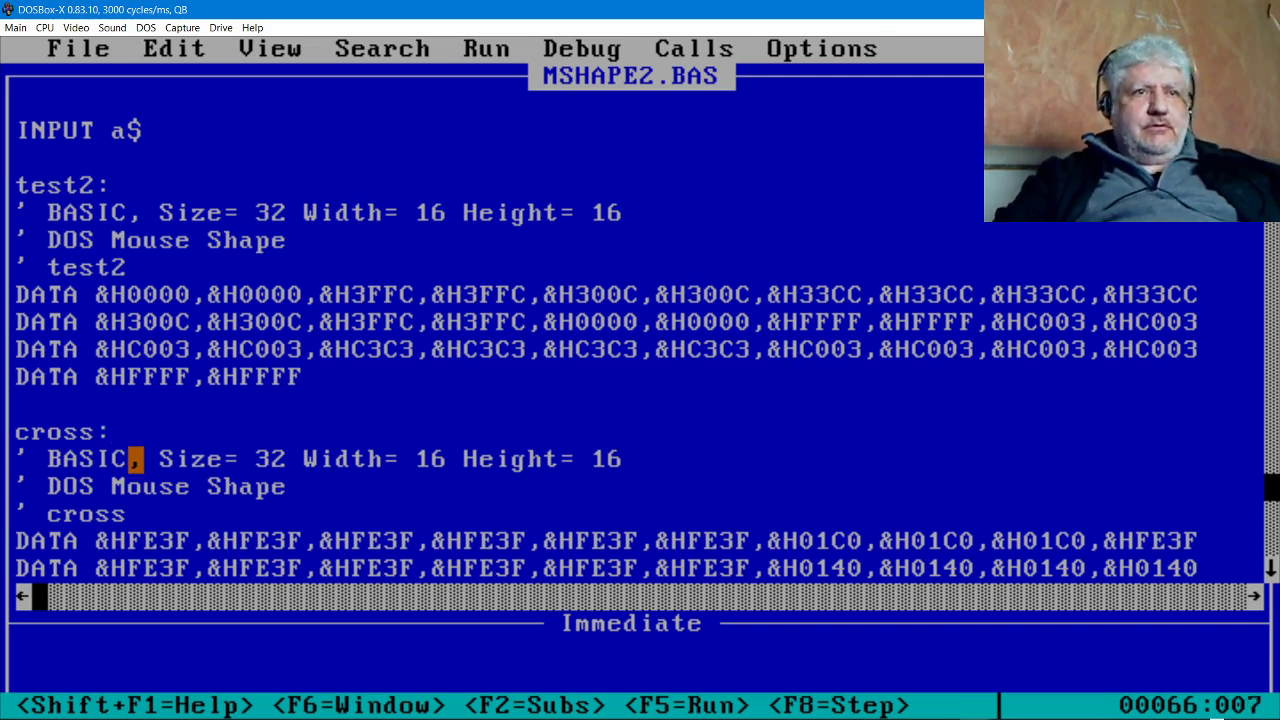
# Insert a RESTORE cross statement directly above the FOR loop that reads the MyMouse% values.
pyautogui.press('Up')
pyautogui.press('Up')
pyautogui.press('Up')
pyautogui.press('Up')
pyautogui.press('Up')
pyautogui.press('Up')
pyautogui.press('Up')
pyautogui.press('Up')
pyautogui.press('Up')
pyautogui.press('Up')
pyautogui.press('Up')
pyautogui.press('Up')
pyautogui.press('Up')
pyautogui.press('Up')
pyautogui.press('Up')
pyautogui.press('Up')
pyautogui.press('Up')
pyautogui.press('Up')
pyautogui.press('Up')
pyautogui.press('Up')
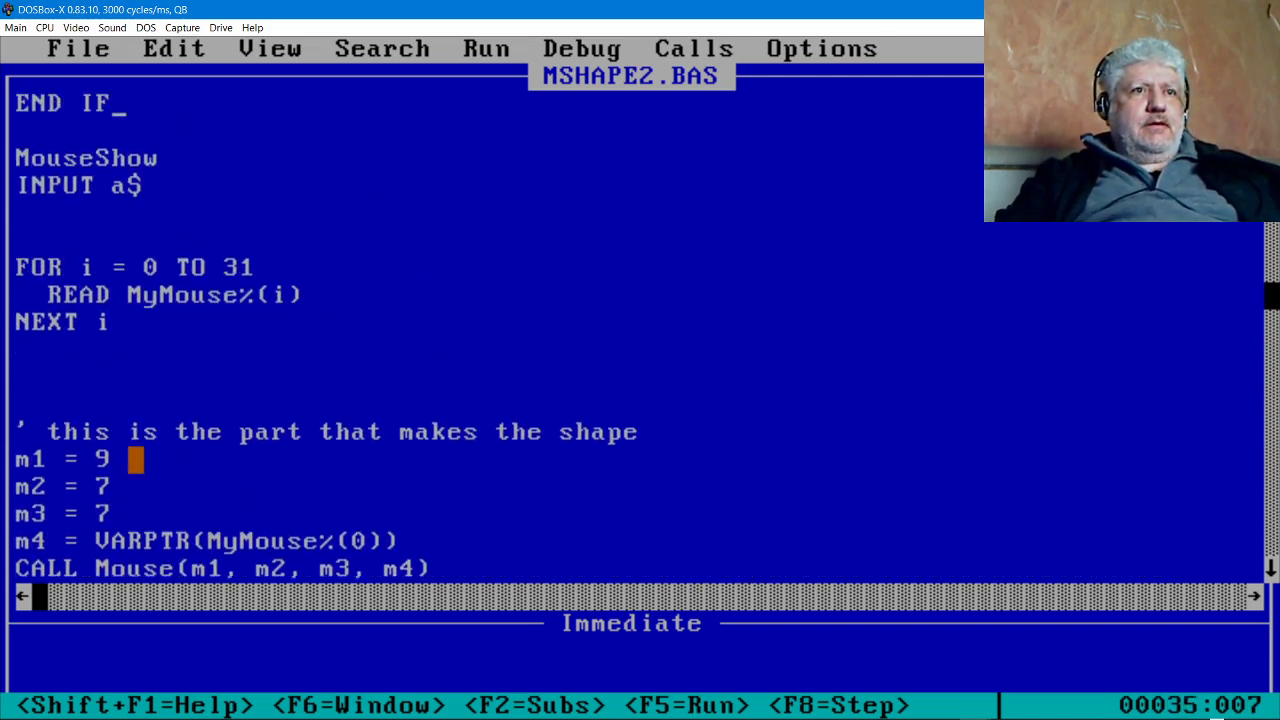
pyautogui.press('Down')
pyautogui.press('Down')
pyautogui.press('Down')
pyautogui.press('Down')
pyautogui.press('Down')
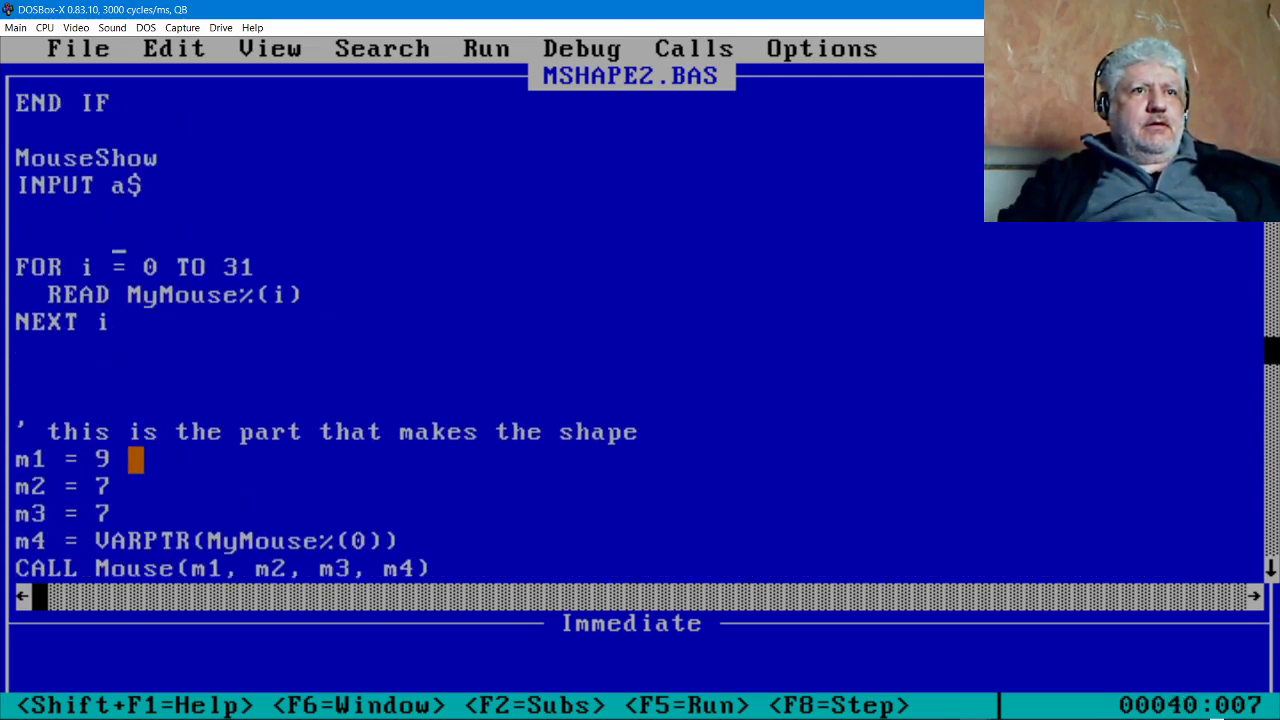
pyautogui.press('Home')
pyautogui.write('restore')
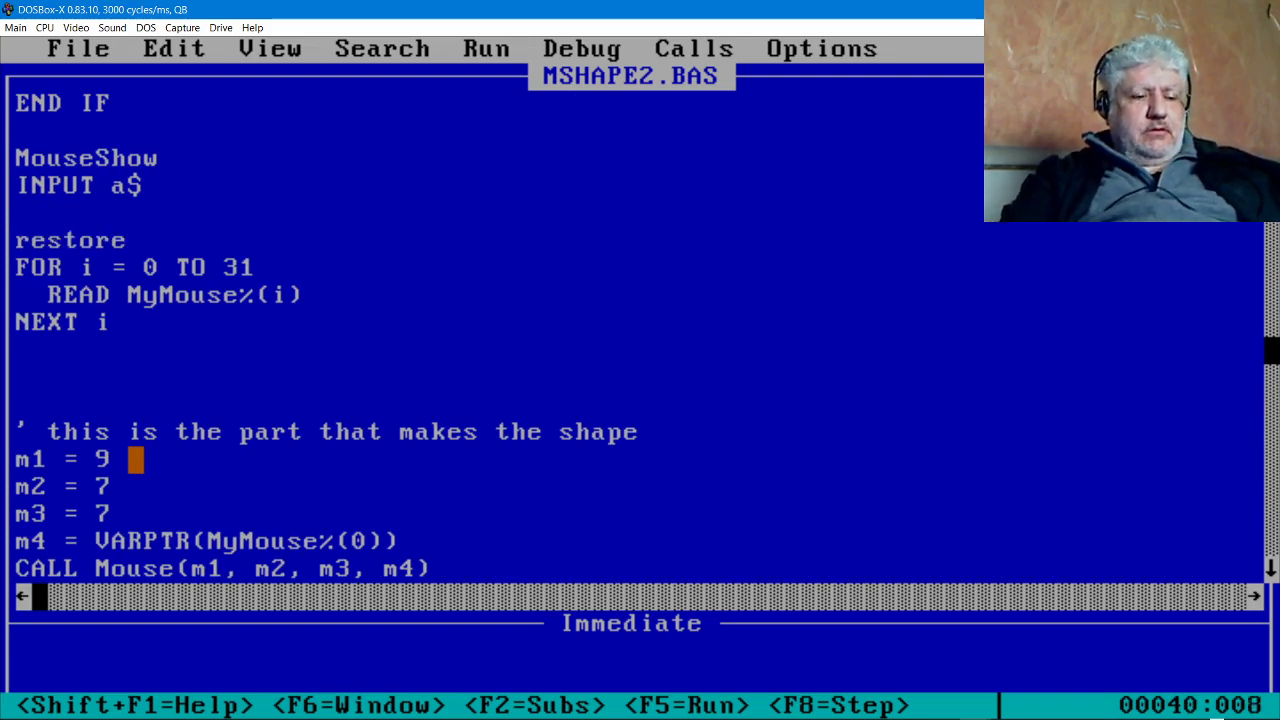
pyautogui.write(' cross')
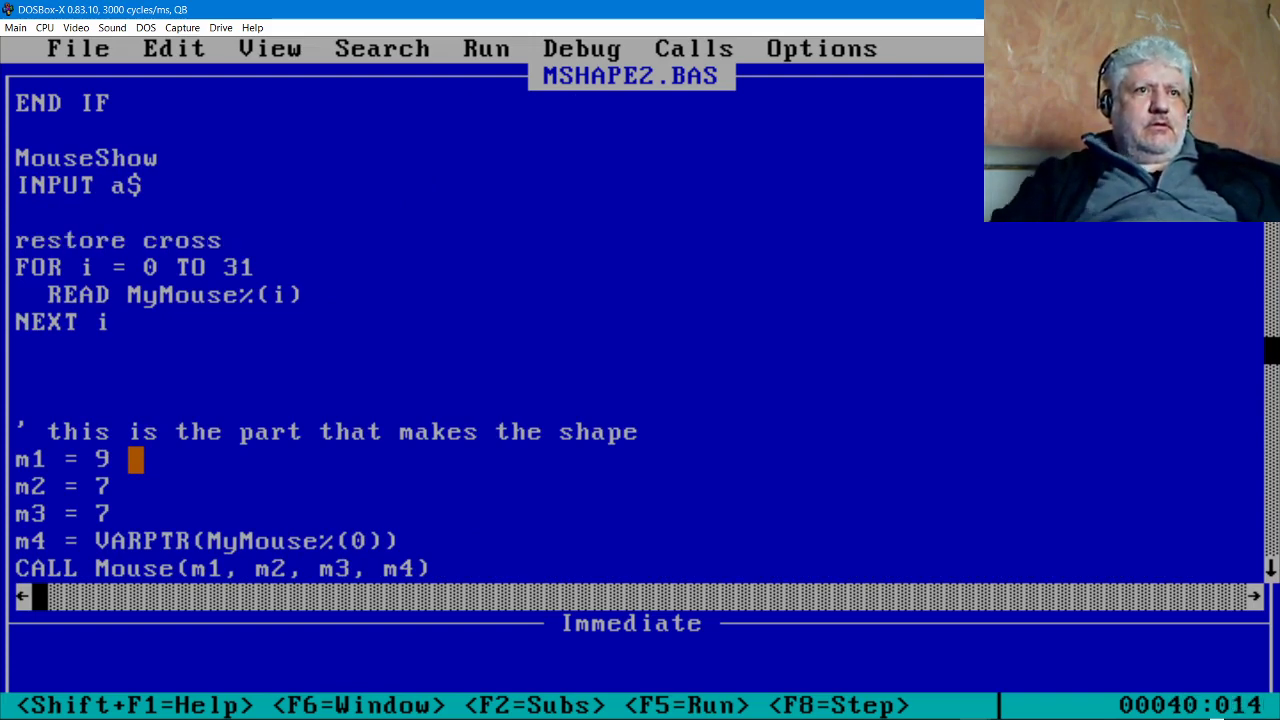
pyautogui.press('Down')
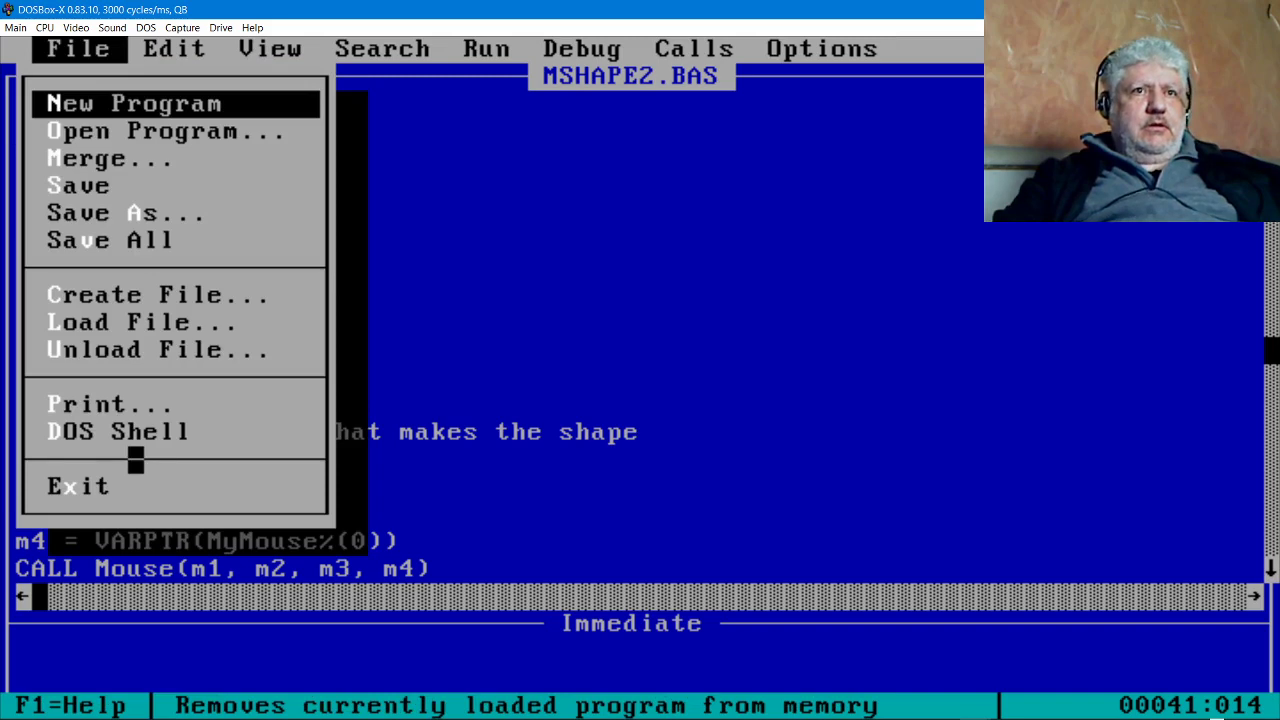
# Run MSHAPE2.BAS, advance from the default pointer to the custom pointer shape, and return to the editor.
pyautogui.press('Escape')
pyautogui.hotkey('alt', 'r')
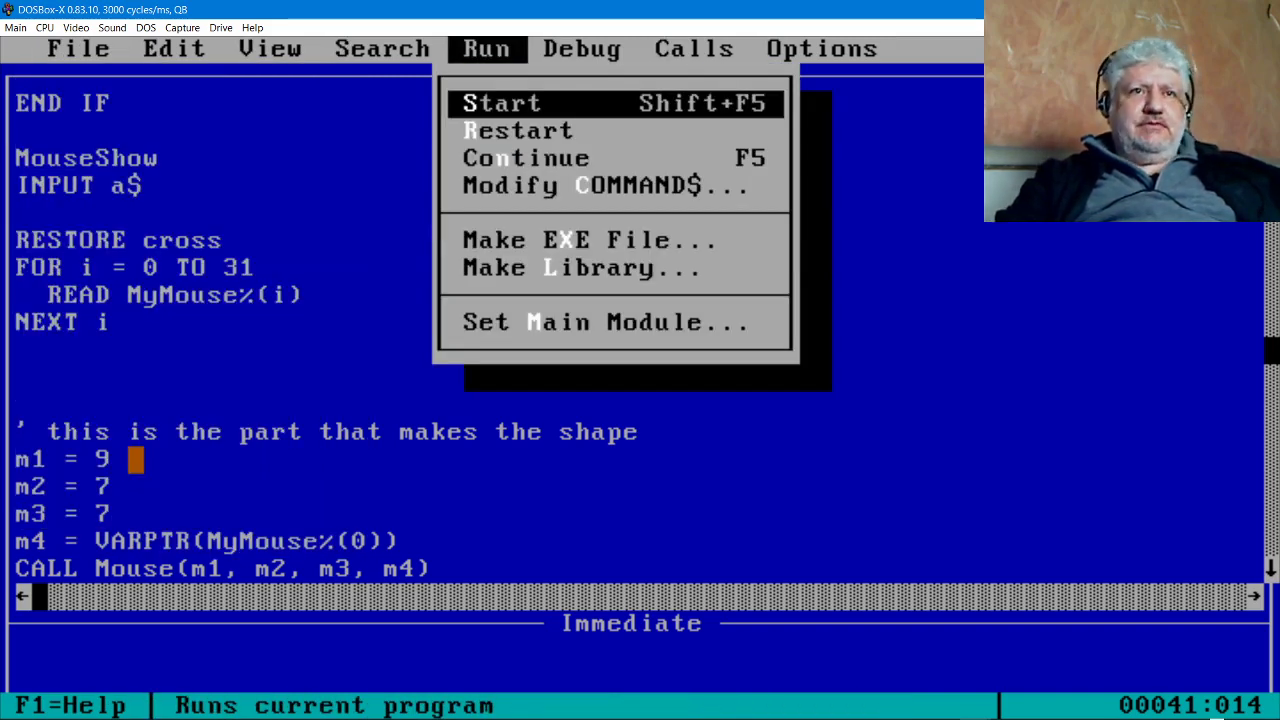
pyautogui.press('Return')
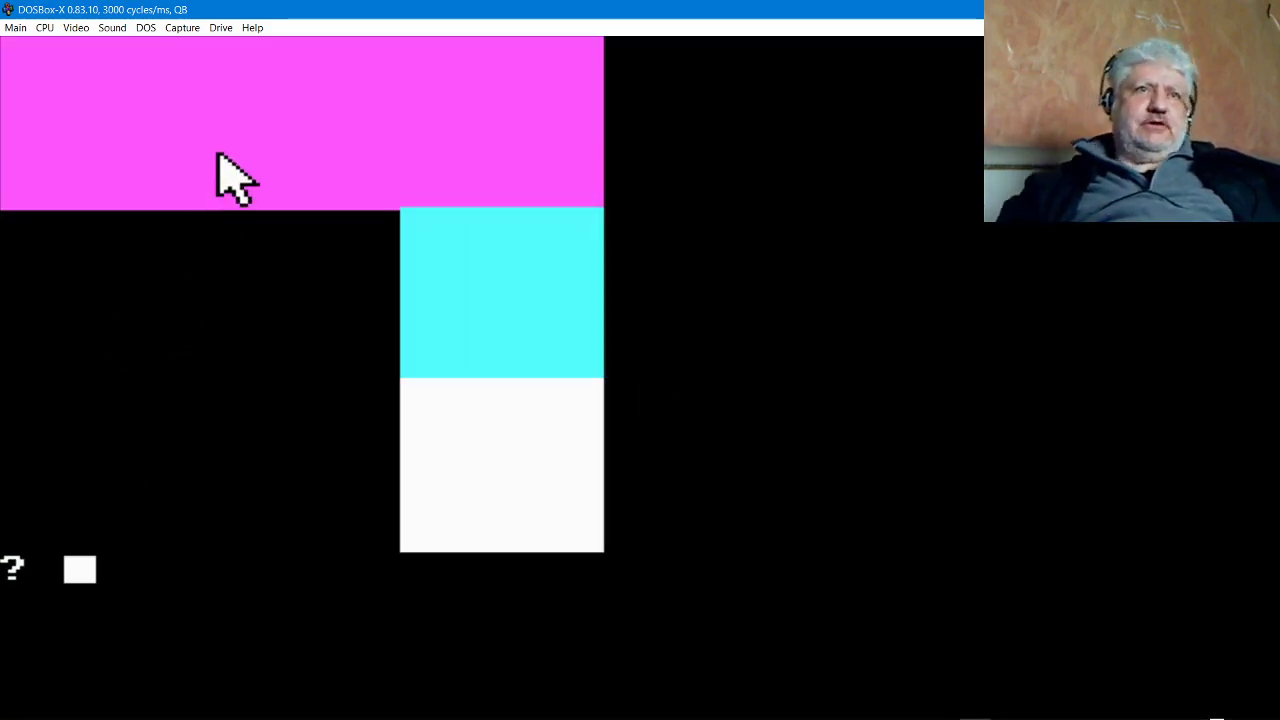
pyautogui.press('Return')
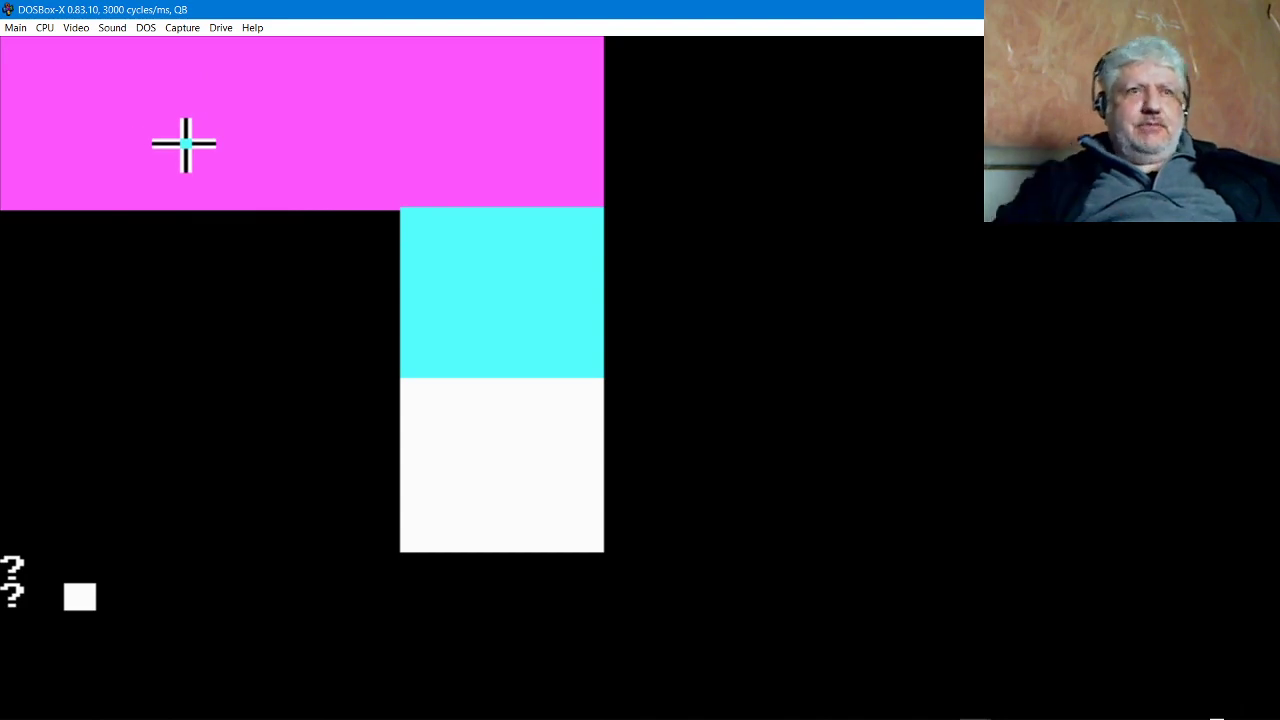
pyautogui.press('Return')
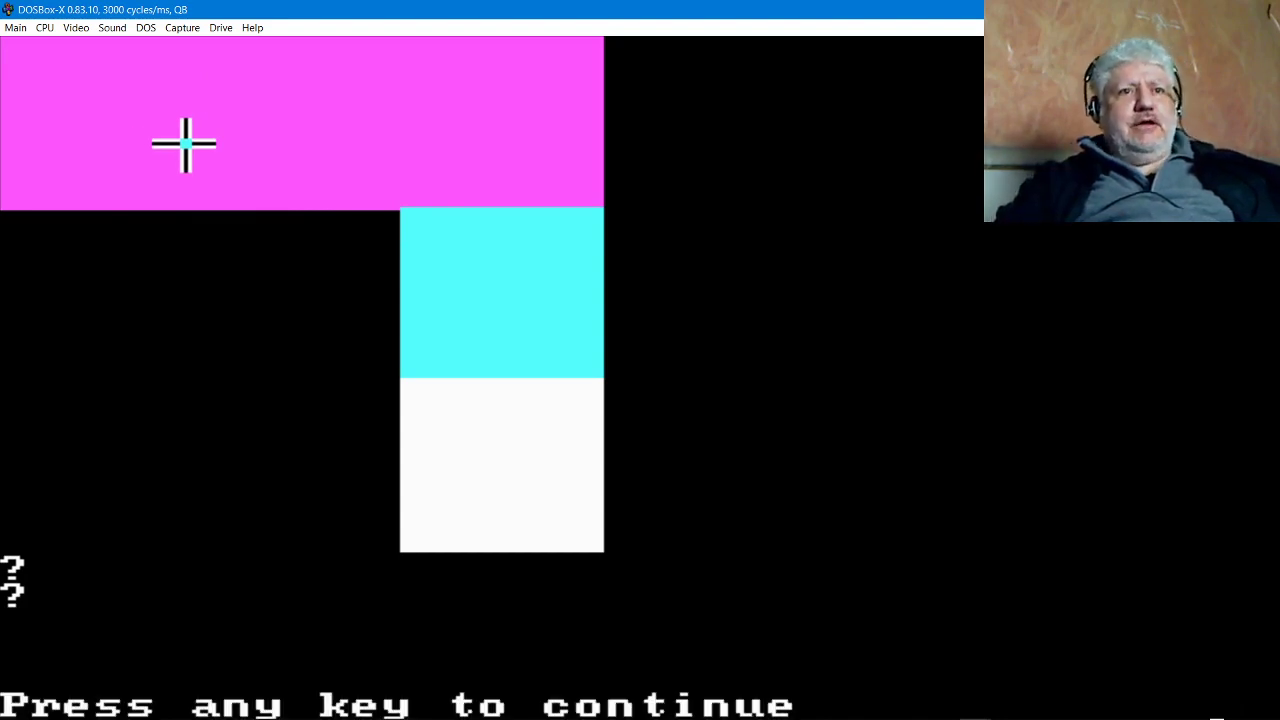
pyautogui.press('Return')
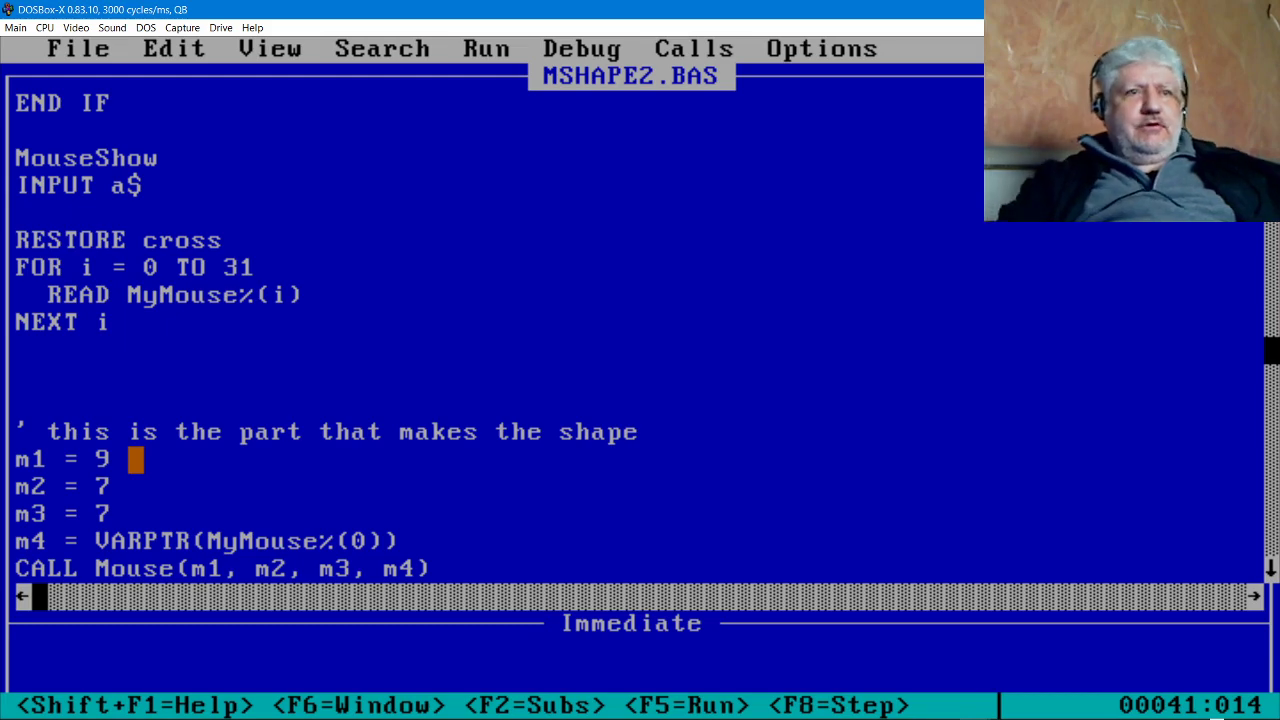
# Change the SCREEN statement above the LINE commands in MSHAPE2.BAS to SCREEN 7.
pyautogui.press('Up')
pyautogui.press('Up')
pyautogui.press('Up')
pyautogui.press('Up')
pyautogui.press('Up')
pyautogui.press('Up')
pyautogui.press('Up')
pyautogui.press('Up')
pyautogui.press('Up')
pyautogui.press('Up')
pyautogui.press('Up')
pyautogui.press('Up')
pyautogui.press('Up')
pyautogui.press('Up')
pyautogui.press('Up')
pyautogui.press('Up')
pyautogui.press('Up')
pyautogui.press('Up')
pyautogui.press('Up')
pyautogui.press('Up')
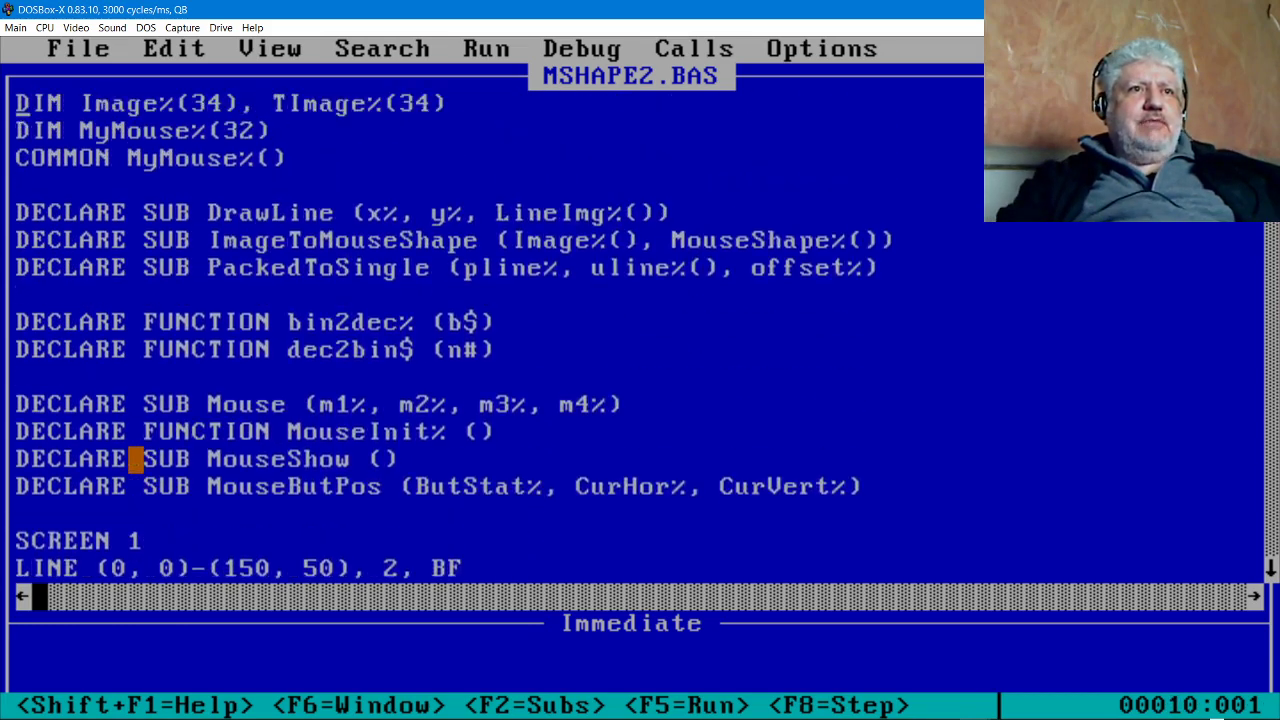
pyautogui.press('Down')
pyautogui.press('Down')
pyautogui.press('Down')
pyautogui.press('Down')
pyautogui.press('Down')
pyautogui.press('Down')
pyautogui.press('Down')
pyautogui.press('Down')
pyautogui.press('Down')
pyautogui.press('Down')
pyautogui.press('Down')
pyautogui.press('Down')
pyautogui.press('Down')
pyautogui.press('Down')
pyautogui.press('Down')
pyautogui.press('Down')
pyautogui.press('Down')
pyautogui.press('Down')
pyautogui.press('Down')
pyautogui.press('Down')
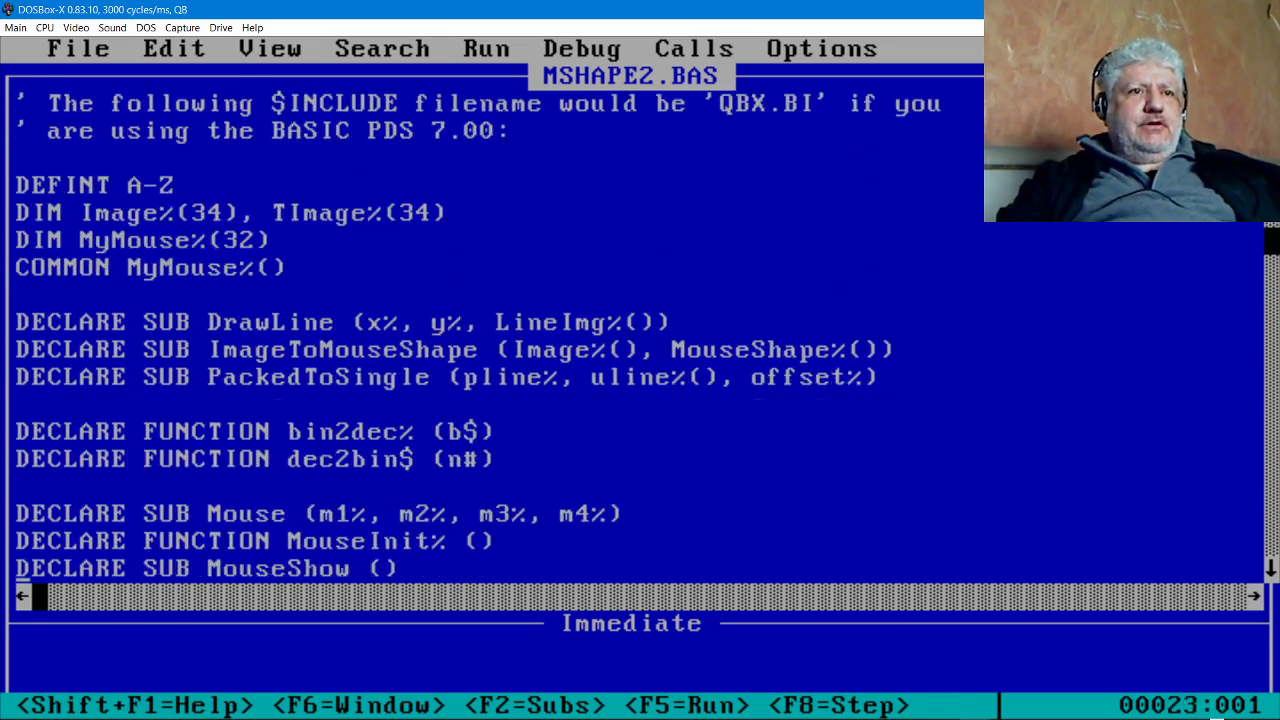
pyautogui.press('Up')
pyautogui.press('Up')
pyautogui.press('Up')
pyautogui.press('Up')
pyautogui.press('Up')
pyautogui.press('Up')
pyautogui.press('Up')
pyautogui.press('Up')
pyautogui.press('Up')
pyautogui.press('Up')
pyautogui.press('Up')
pyautogui.press('Up')
pyautogui.press('Up')
pyautogui.press('Up')
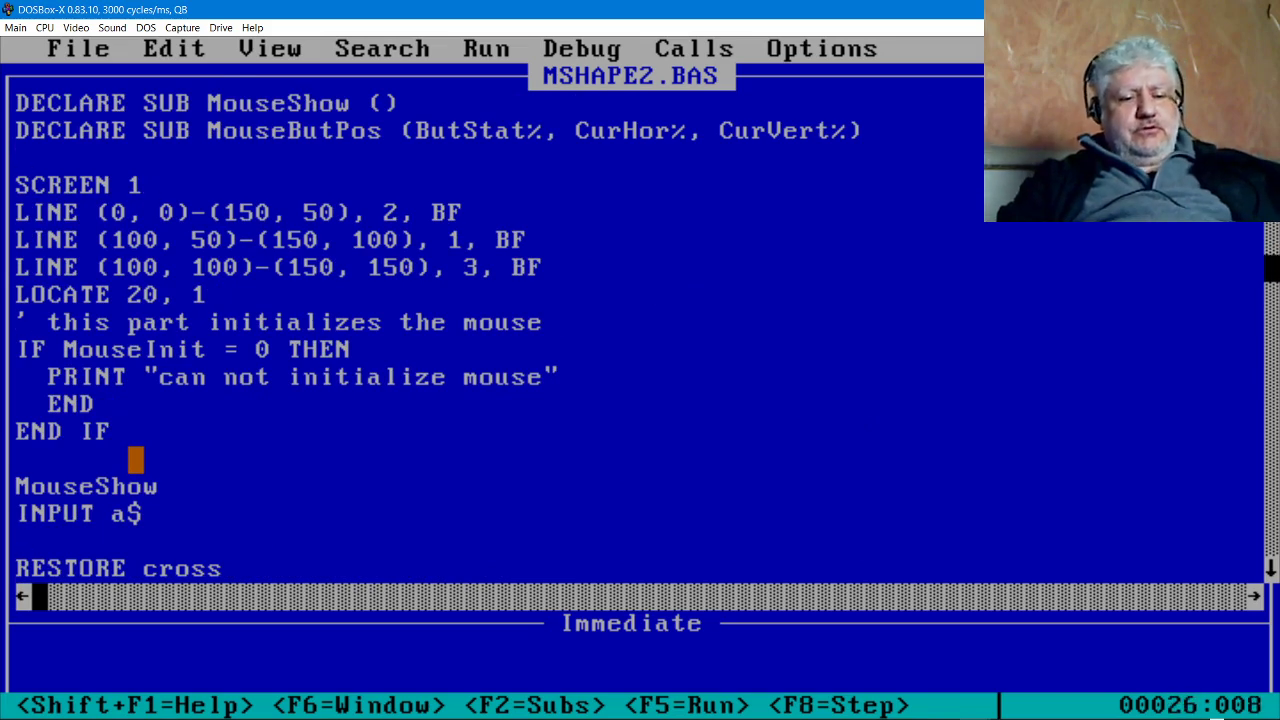
# Run MSHAPE2.BAS in screen mode 7, advance from the default pointer to the cross pointer, and return to the editor.
pyautogui.press('alt')
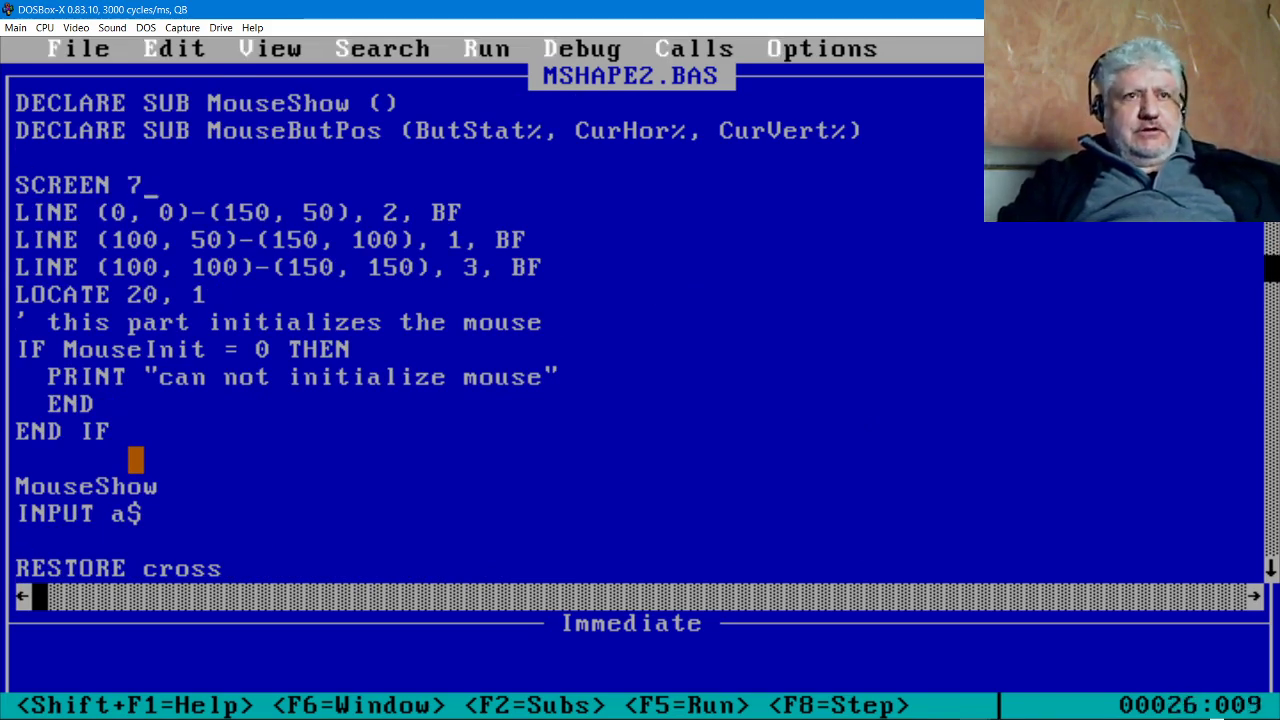
pyautogui.press('Right')
pyautogui.press('Right')
pyautogui.press('Right')
pyautogui.press('Right')
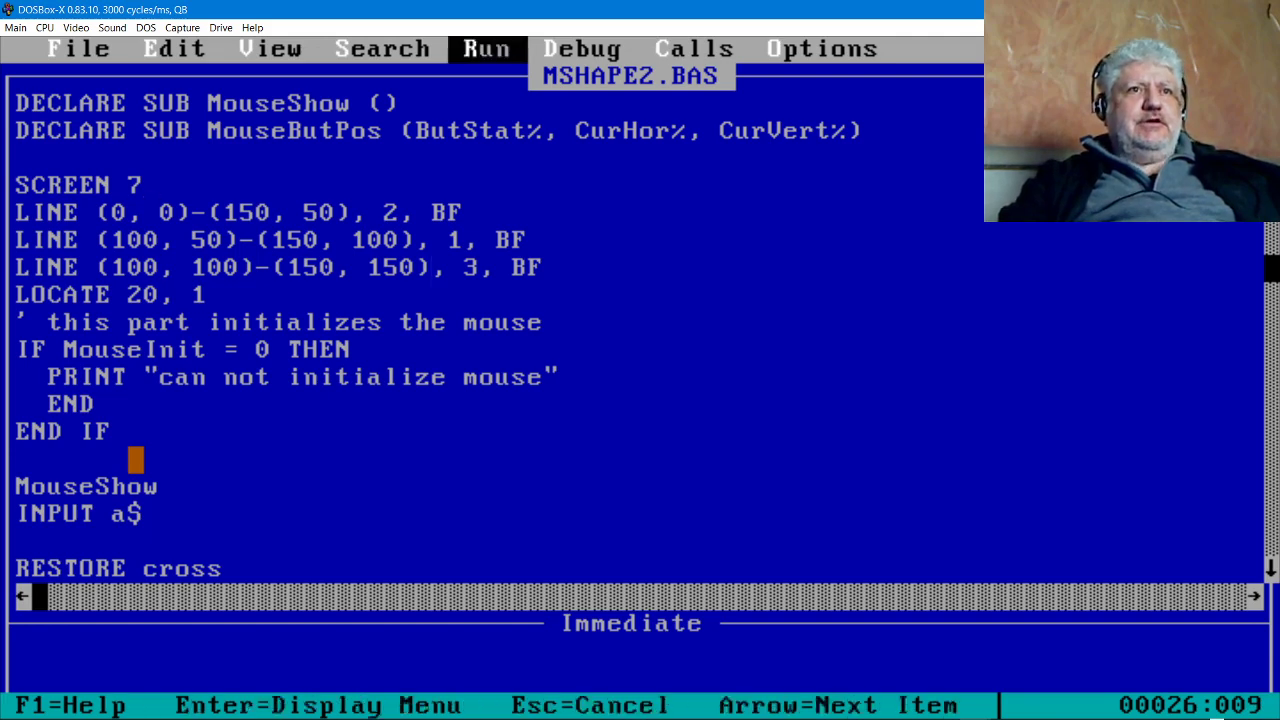
pyautogui.press('Return')
pyautogui.press('Return')
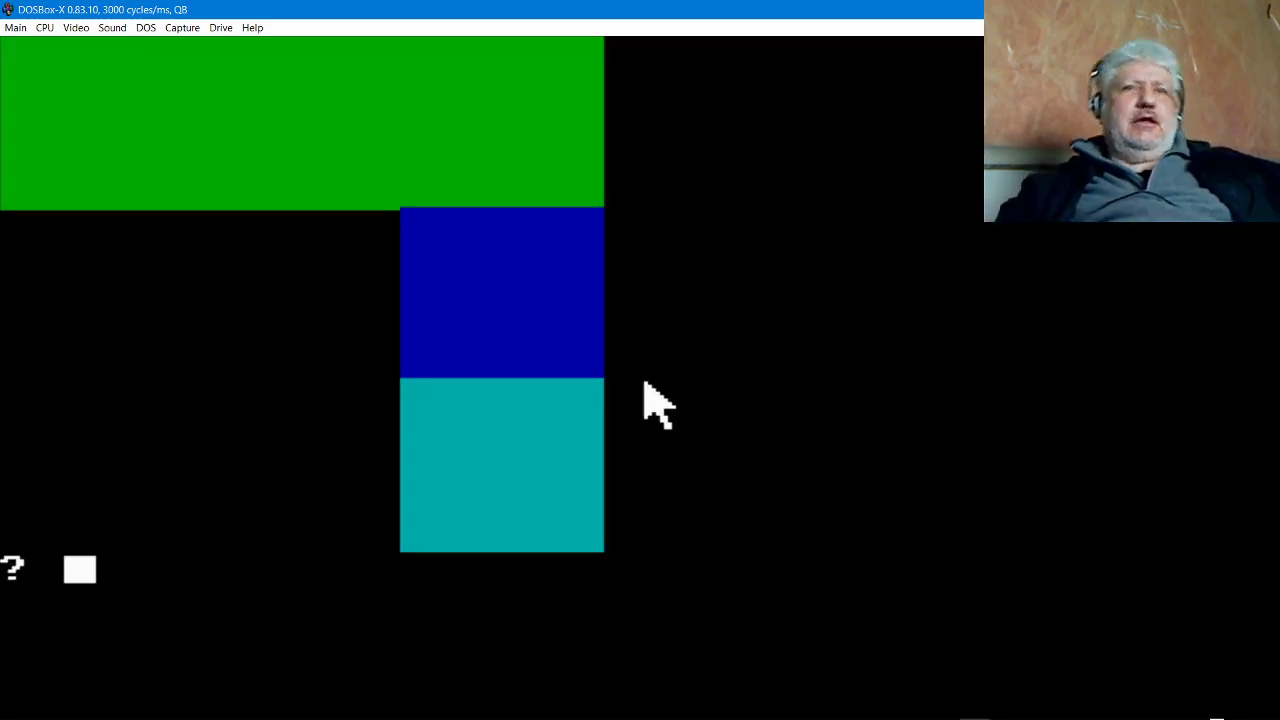
pyautogui.write('\\')
pyautogui.press('Return')
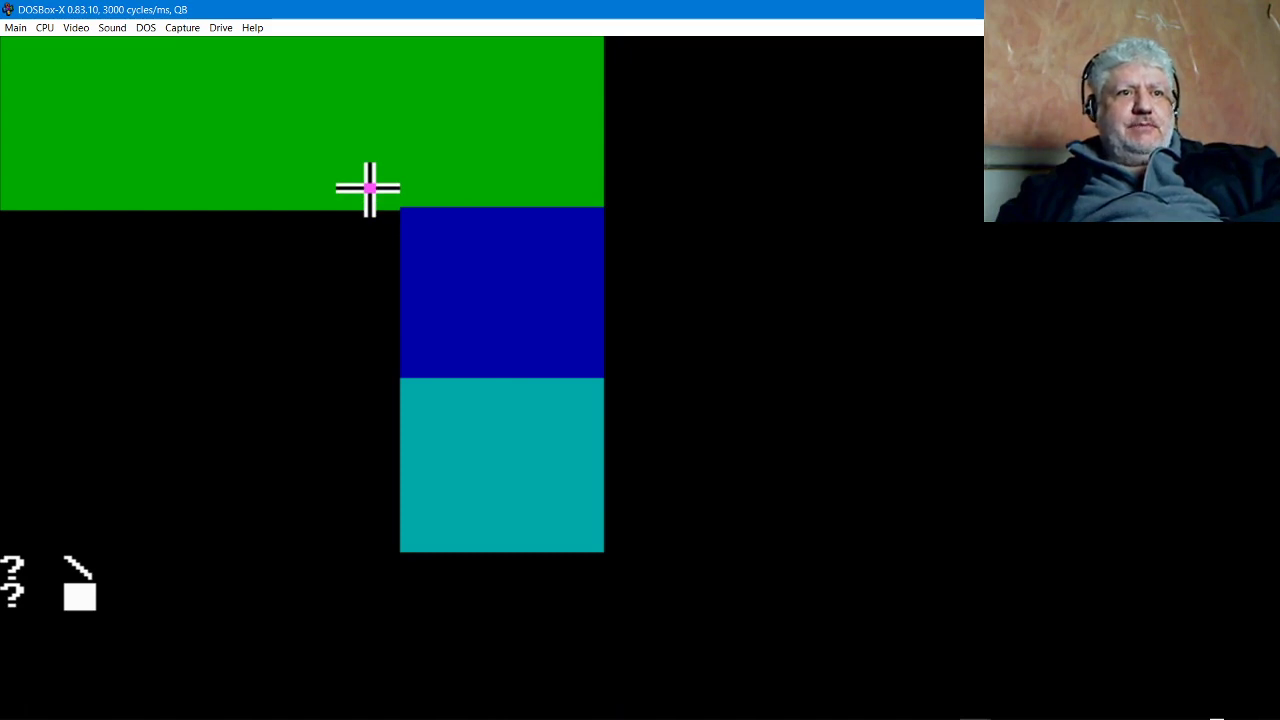
pyautogui.press('Return')
pyautogui.press('Return')
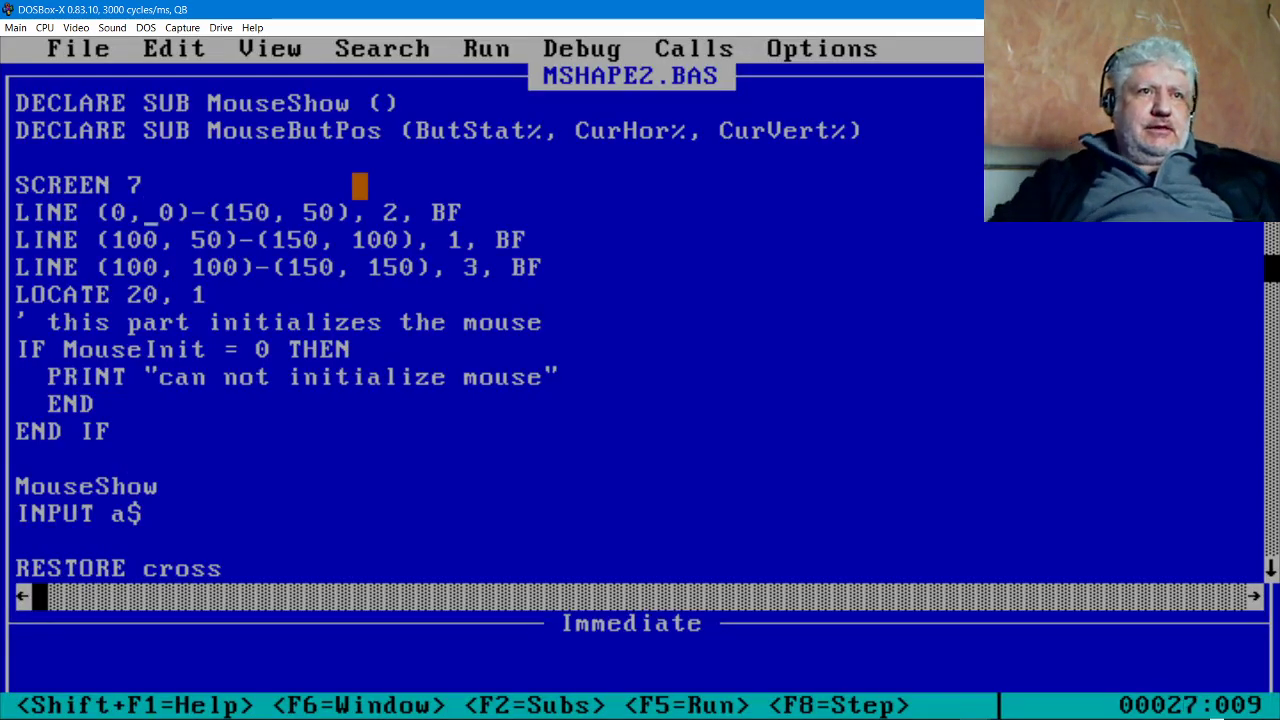
# Set the SCREEN statement to mode 13 and run the program through both pointer shapes back to the editor.
pyautogui.press('Delete')
pyautogui.write('13')
pyautogui.press('alt')
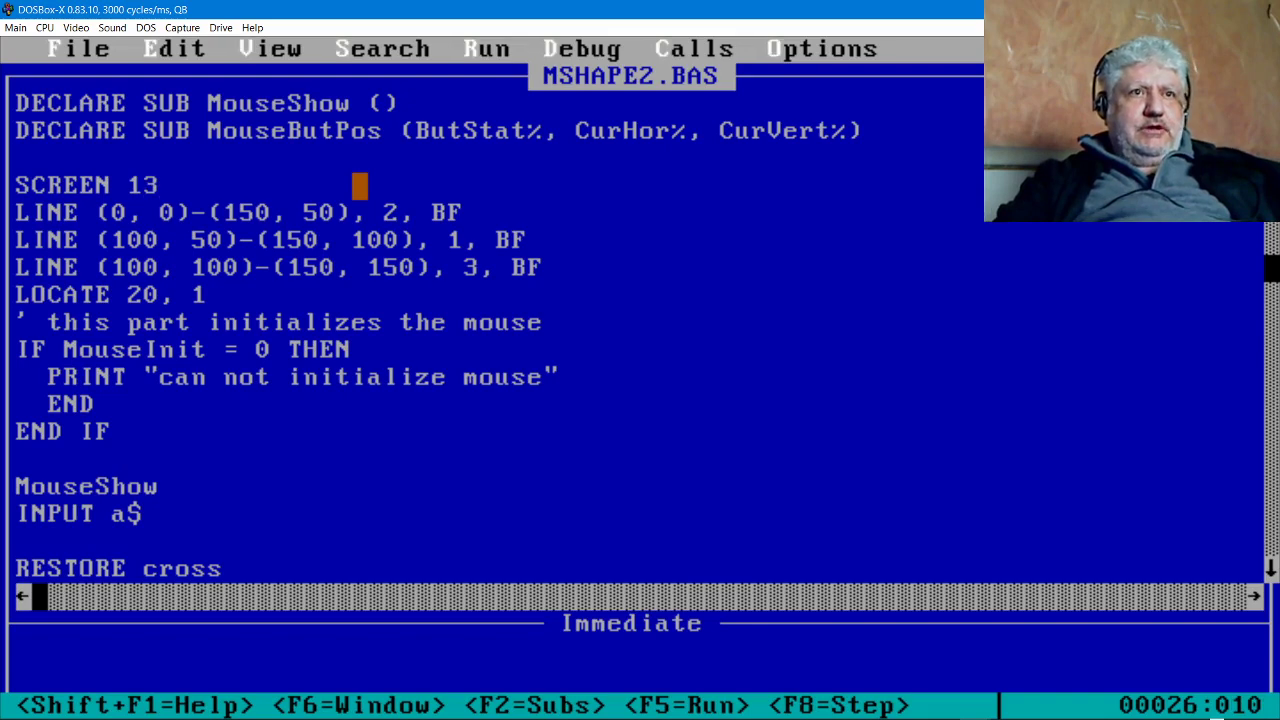
pyautogui.press('r')
pyautogui.press('Return')
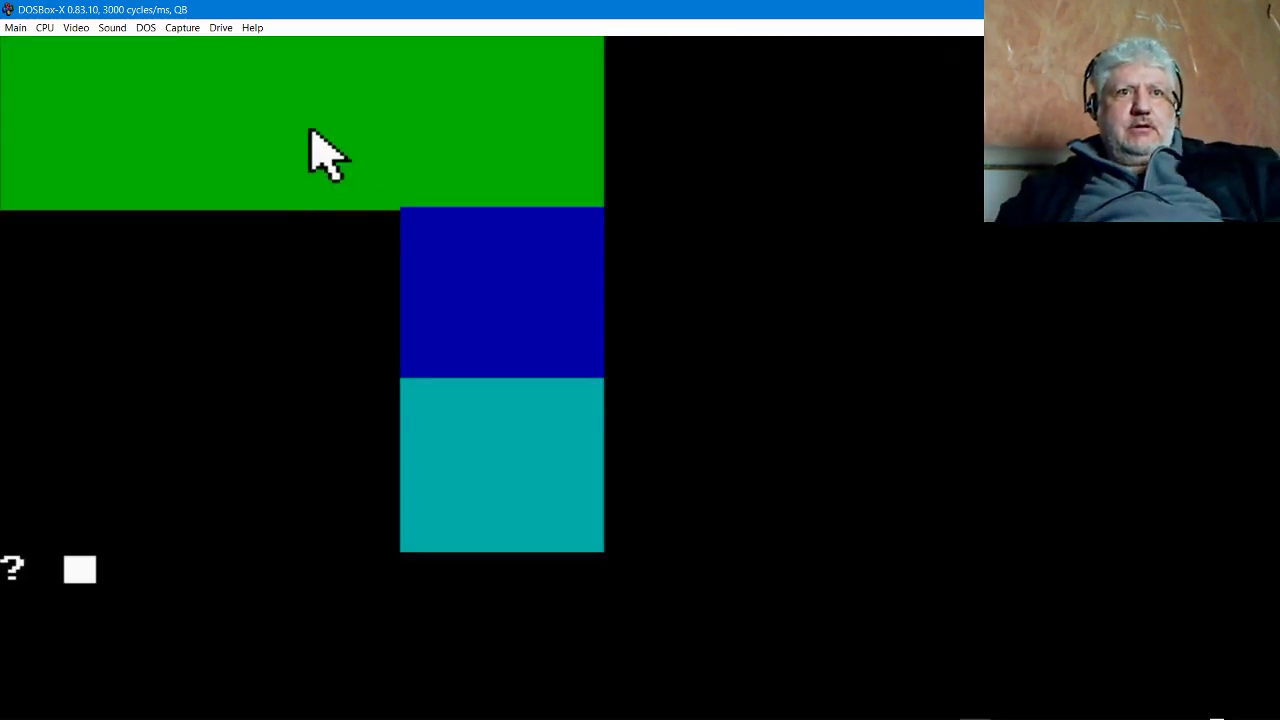
pyautogui.press('Return')
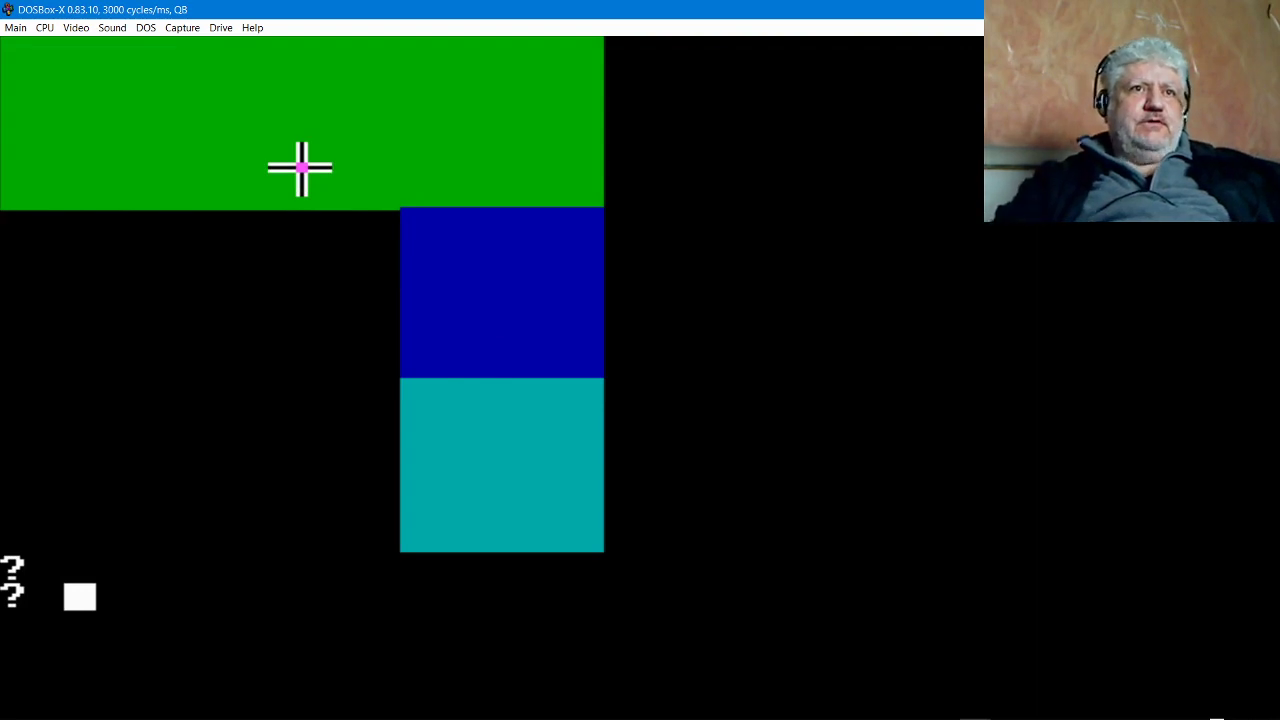
pyautogui.press('Return')
pyautogui.press('Return')
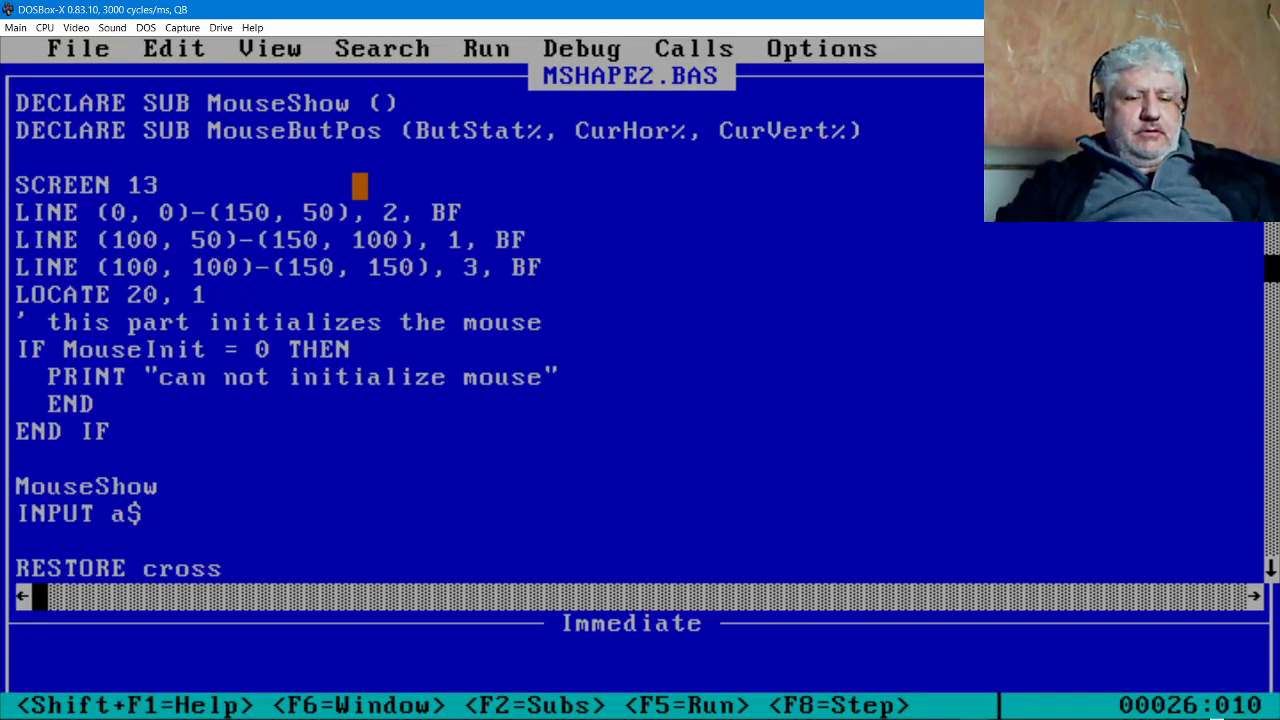
# Switch to the DOSBox-X window with Turbo Pascal and end the running demo to return to the MSHAPE2.PAS source.
pyautogui.moveTo(912, 712)
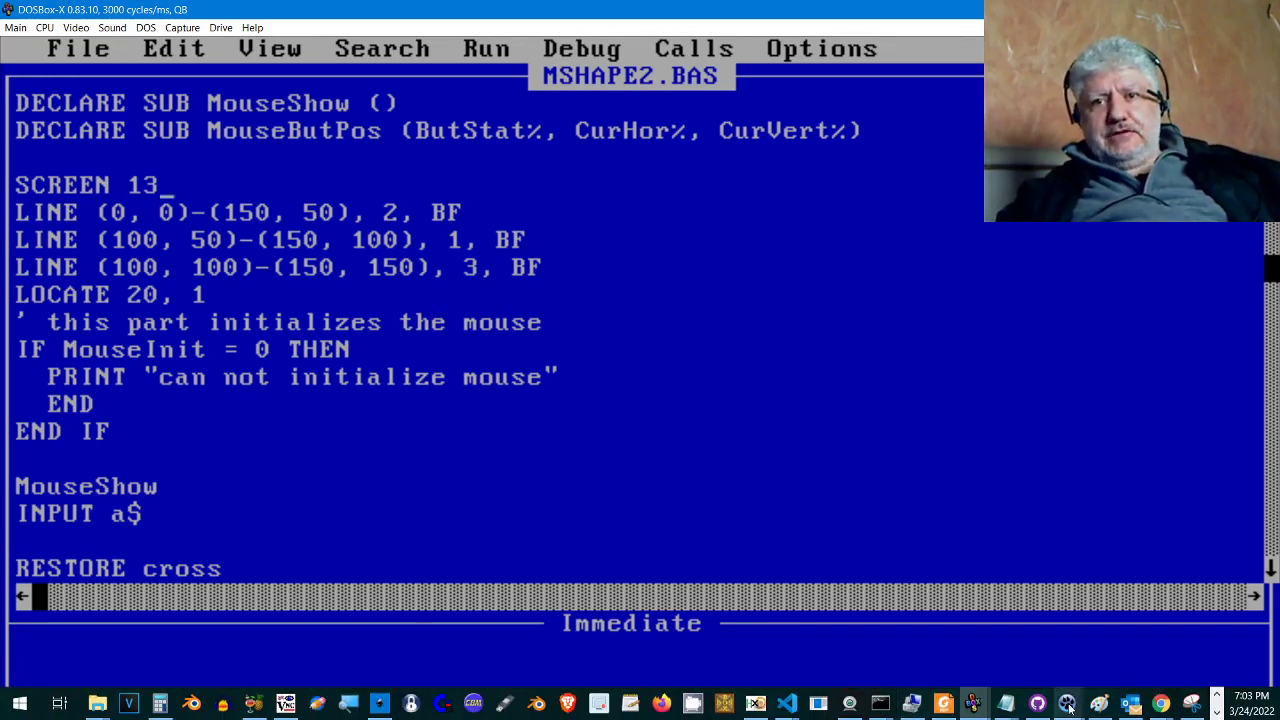
pyautogui.moveTo(972, 703)
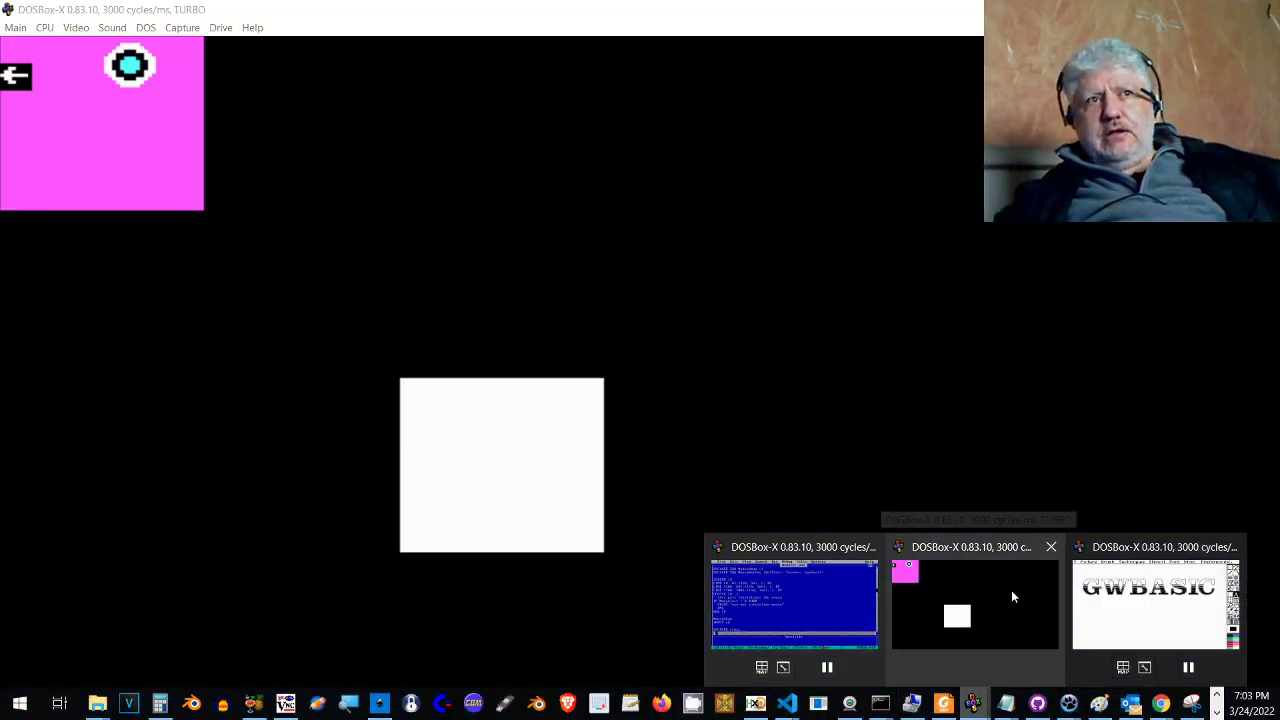
pyautogui.click(1011, 592)
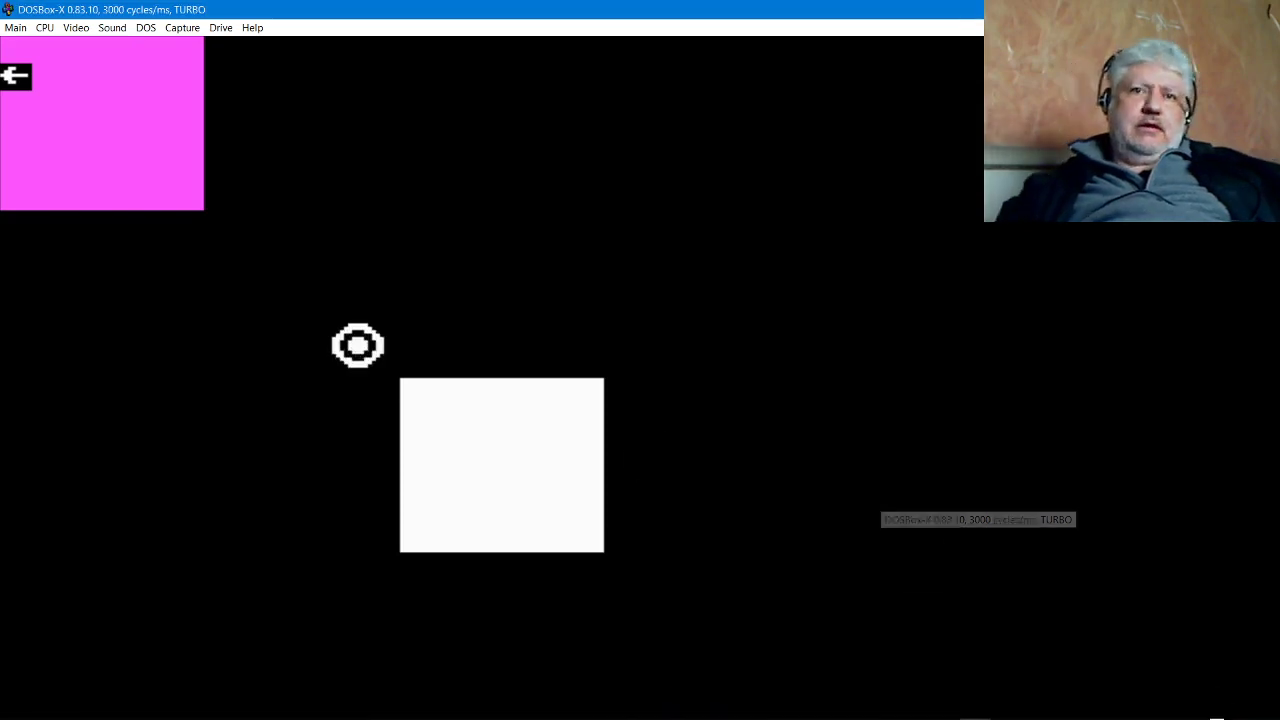
pyautogui.press('Return')
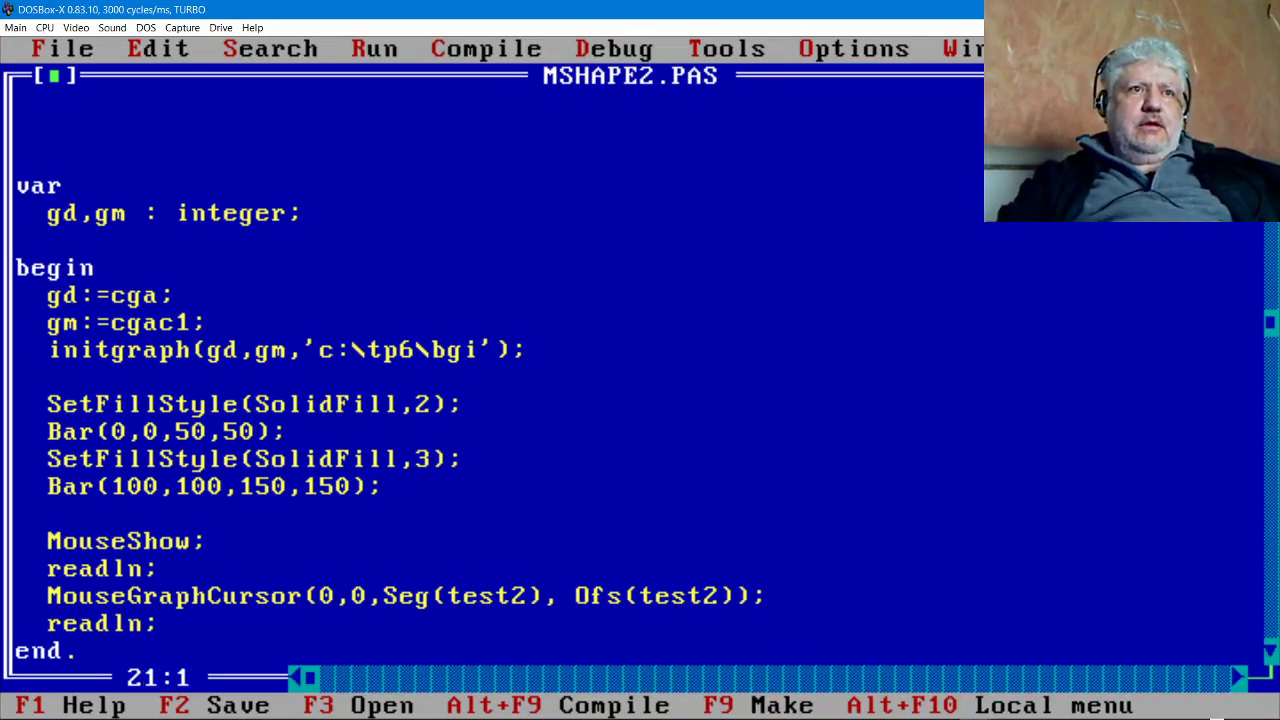
# Insert the contents of CROSS.PAS into MSHAPE2.PAS on the empty lines below the test2 array.
pyautogui.press('Up')
pyautogui.press('Up')
pyautogui.press('Up')
pyautogui.press('Up')
pyautogui.press('Up')
pyautogui.press('Up')
pyautogui.press('Up')
pyautogui.press('Up')
pyautogui.press('Up')
pyautogui.press('Up')
pyautogui.press('Up')
pyautogui.press('Up')
pyautogui.press('Up')
pyautogui.press('Up')
pyautogui.press('Up')
pyautogui.press('Up')
pyautogui.press('Up')
pyautogui.press('Up')
pyautogui.press('Up')
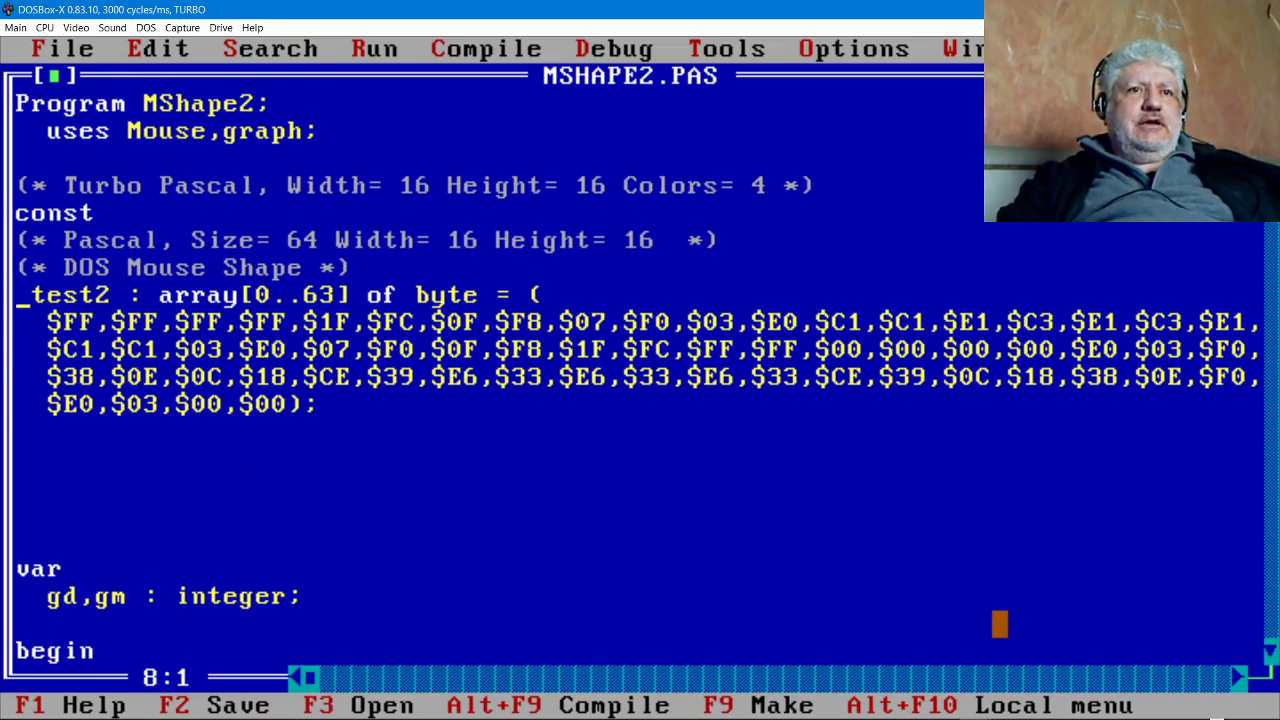
pyautogui.press('Down')
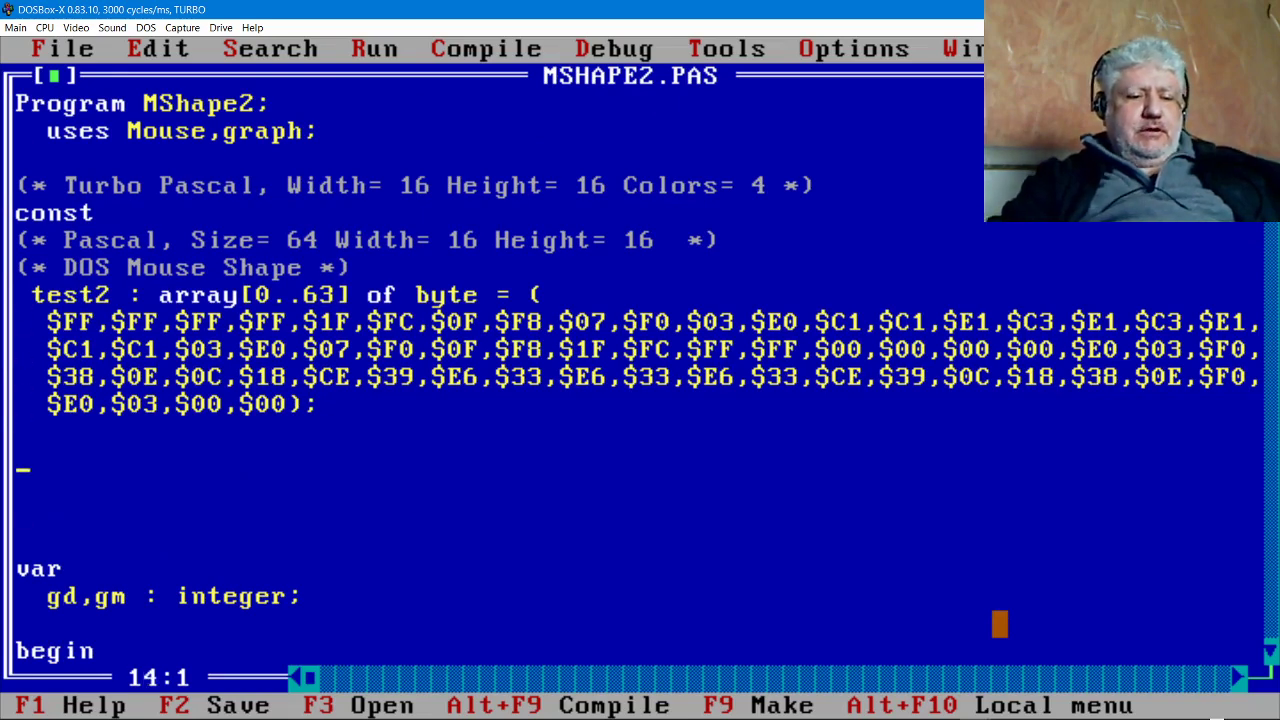
pyautogui.hotkey('ctrl', 'k')
pyautogui.press('r')
pyautogui.press('Tab')
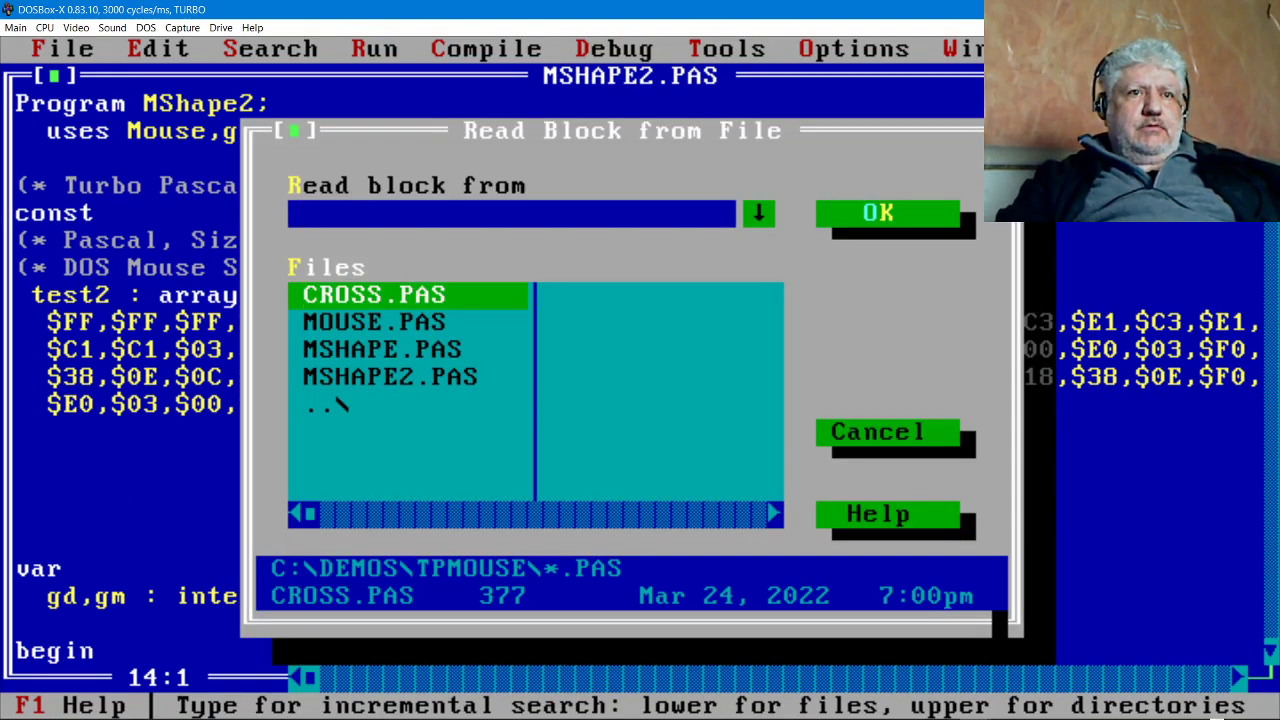
pyautogui.press('Return')
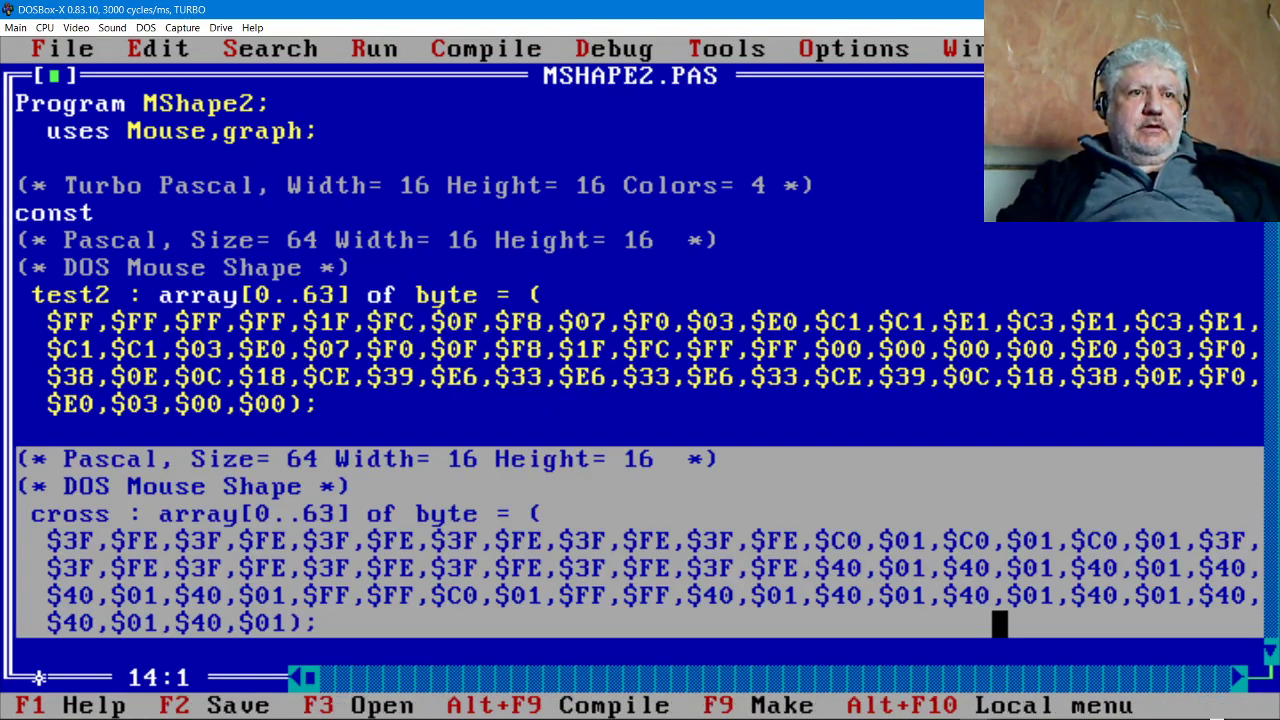
# Replace test2 with cross in both the Seg and Ofs arguments of the MouseGraphCursor call.
pyautogui.press('Down')
pyautogui.press('Down')
pyautogui.press('Down')
pyautogui.press('Down')
pyautogui.press('Down')
pyautogui.press('Down')
pyautogui.press('Down')
pyautogui.press('Down')
pyautogui.press('Down')
pyautogui.press('Down')
pyautogui.press('Down')
pyautogui.press('Down')
pyautogui.press('Down')
pyautogui.press('Down')
pyautogui.press('Down')
pyautogui.press('Down')
pyautogui.press('Down')
pyautogui.press('Down')
pyautogui.press('Down')
pyautogui.press('Down')
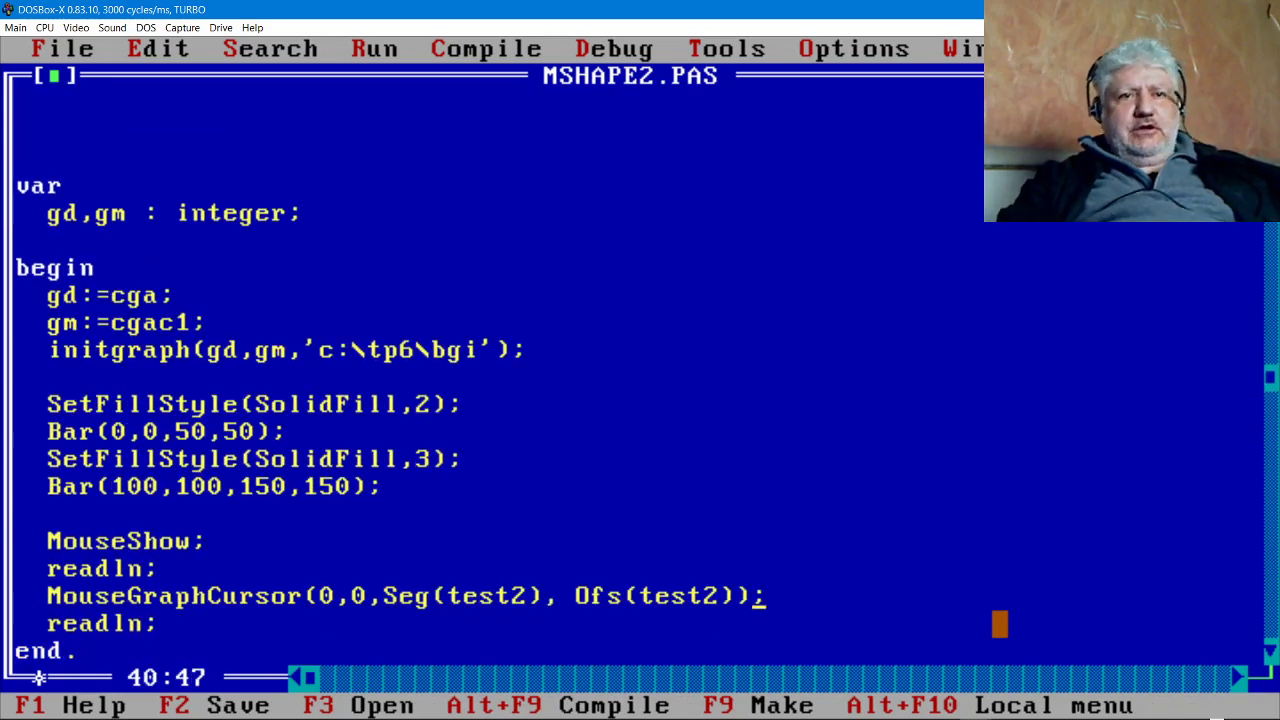
pyautogui.press('Left')
pyautogui.press('Left')
pyautogui.press('Left')
pyautogui.press('Left')
pyautogui.press('Left')
pyautogui.press('Left')
pyautogui.press('Left')
pyautogui.press('Left')
pyautogui.press('Left')
pyautogui.press('Left')
pyautogui.press('Left')
pyautogui.press('Left')
pyautogui.press('Left')
pyautogui.press('Left')
pyautogui.press('Left')
pyautogui.press('BackSpace')
pyautogui.press('BackSpace')
pyautogui.press('BackSpace')
pyautogui.press('BackSpace')
pyautogui.press('BackSpace')
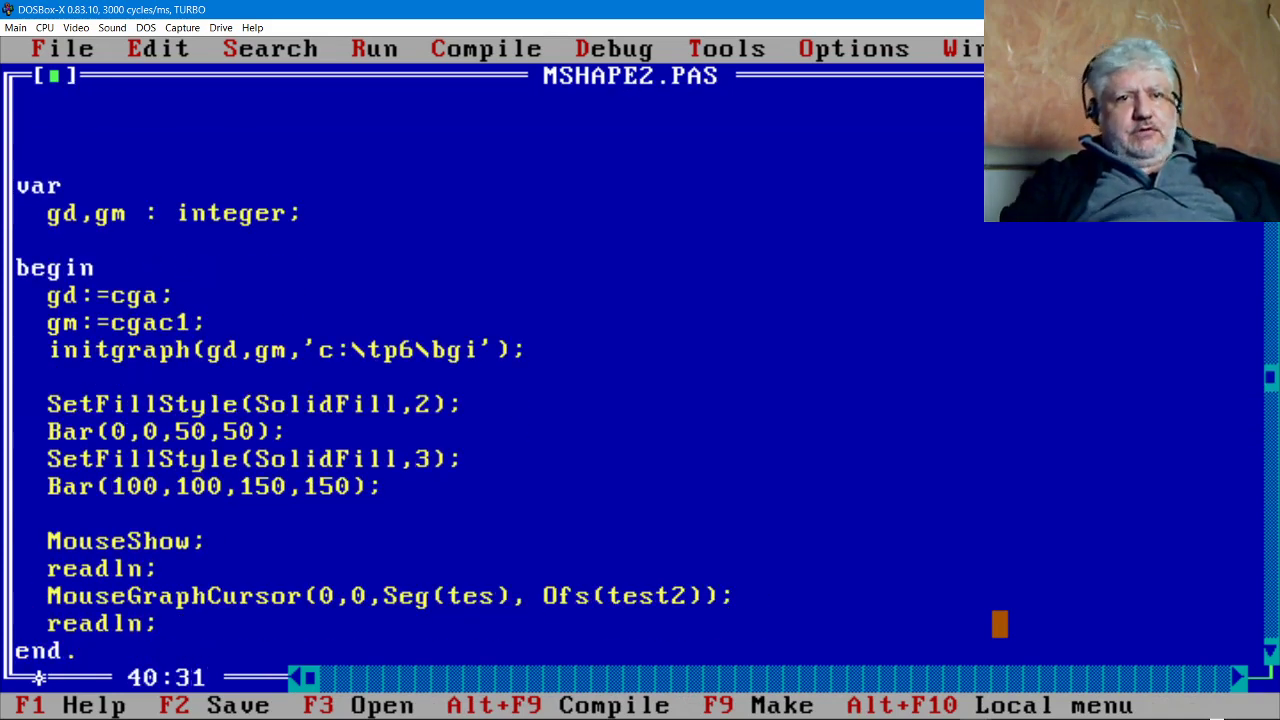
pyautogui.write('cross')
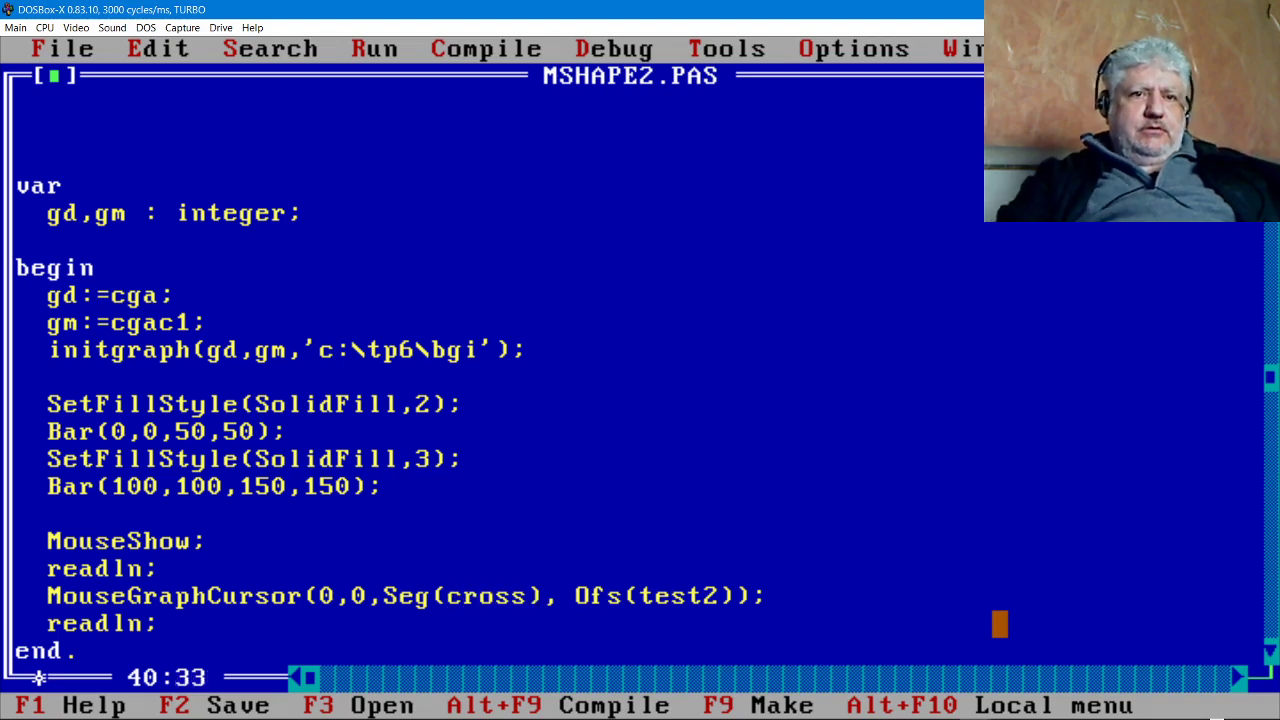
pyautogui.press('Delete')
pyautogui.press('BackSpace')
pyautogui.press('BackSpace')
pyautogui.press('BackSpace')
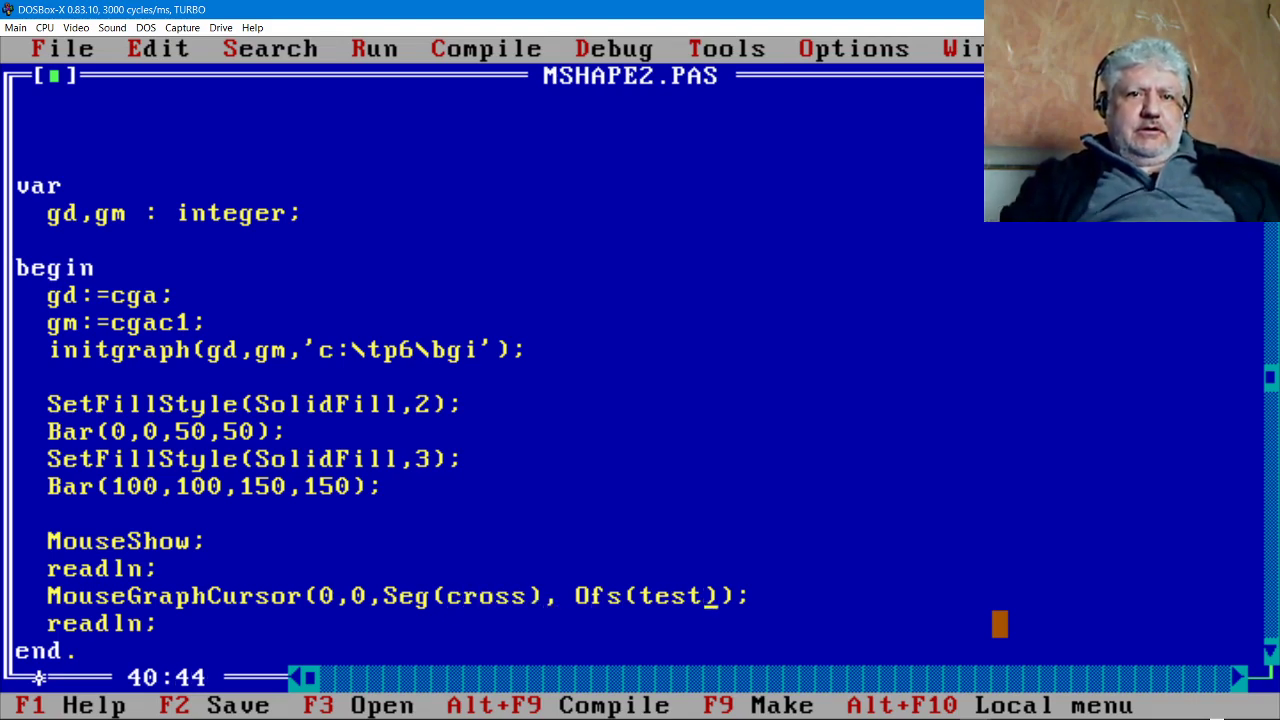
pyautogui.write('oss')
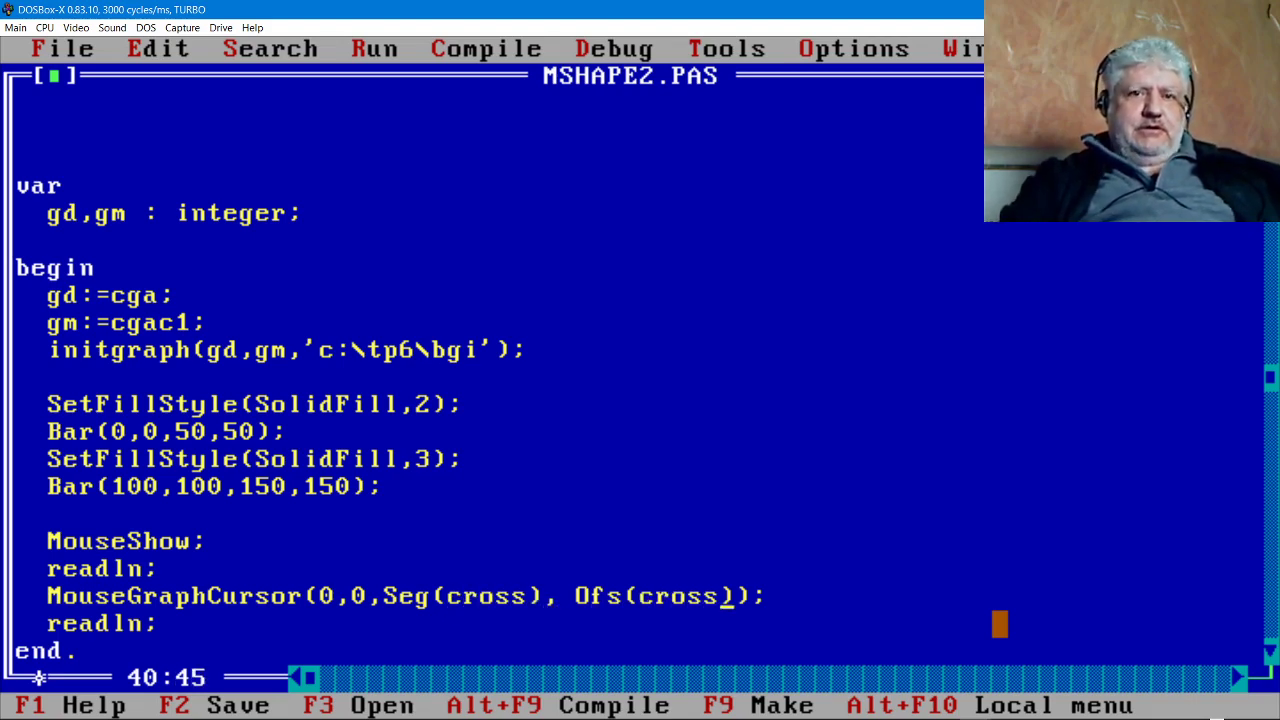
# Compile the edited MSHAPE2.PAS program.
pyautogui.hotkey('alt', 'c')
pyautogui.press('Return')
pyautogui.press('Return')
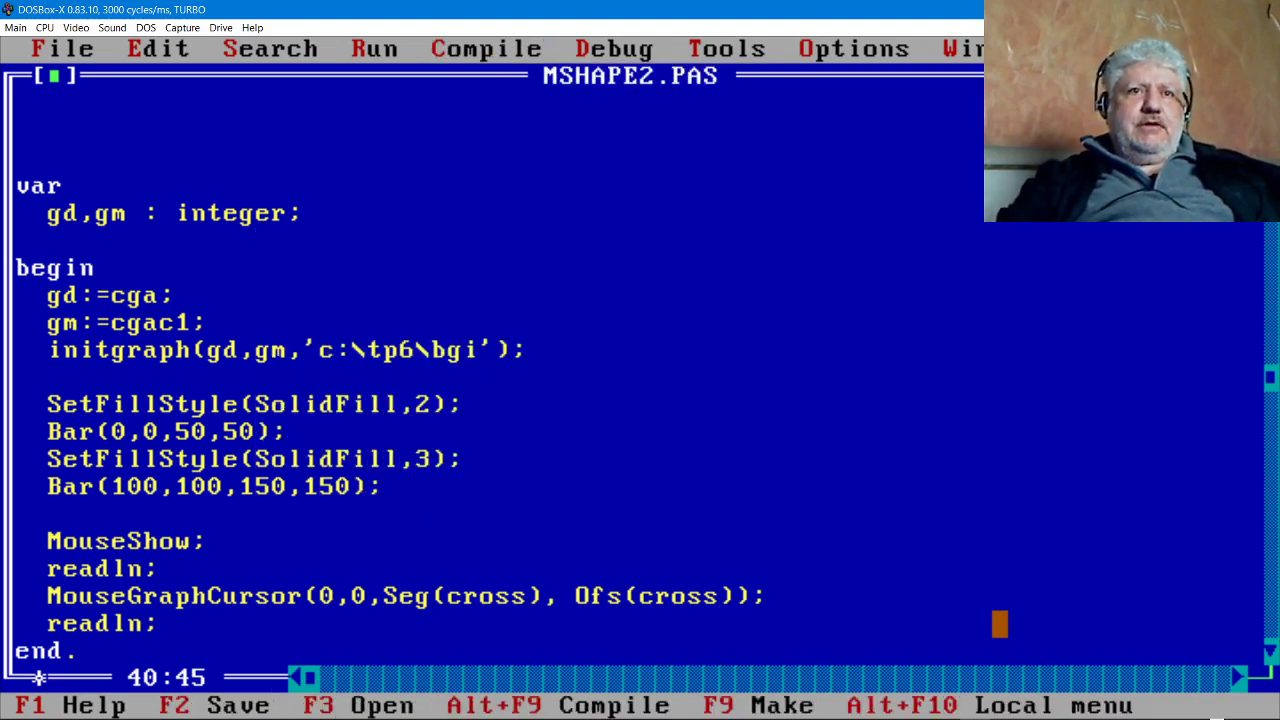
# Run MSHAPE2.PAS, advance to the cross pointer, move it over the filled bars, and return to the editor.
pyautogui.hotkey('alt', 'r')
pyautogui.press('Return')
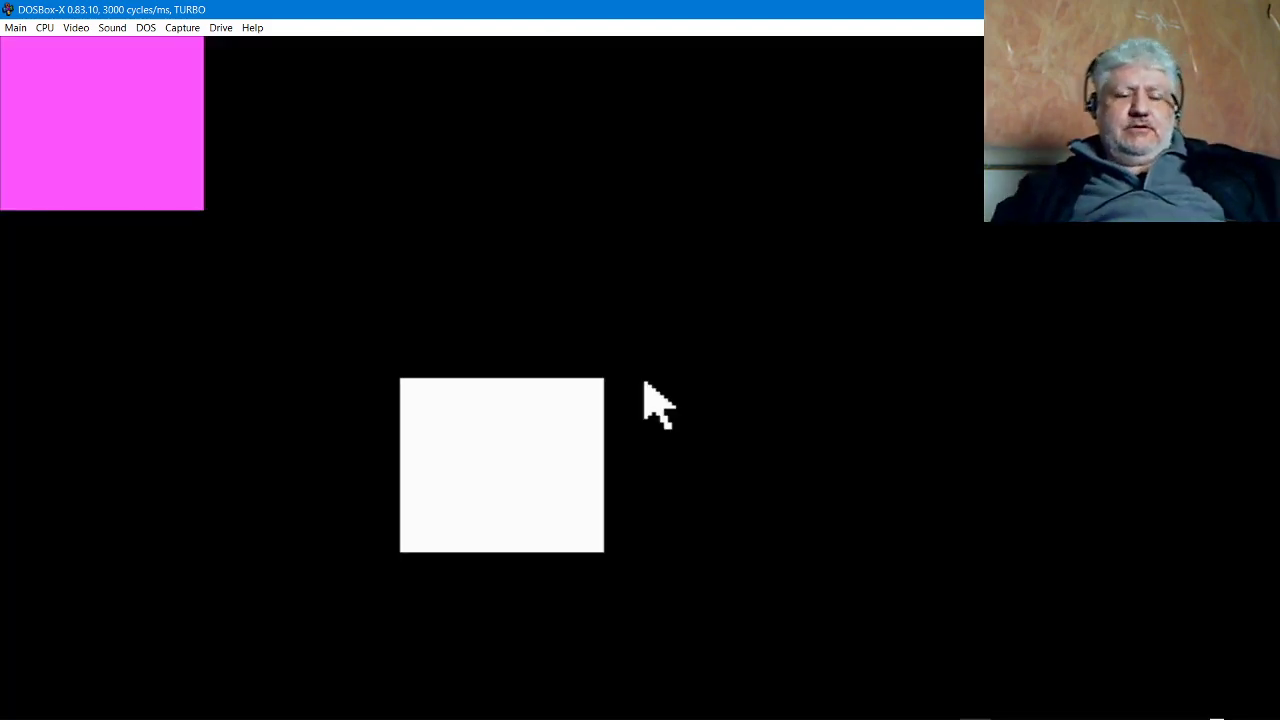
pyautogui.click(110, 127)
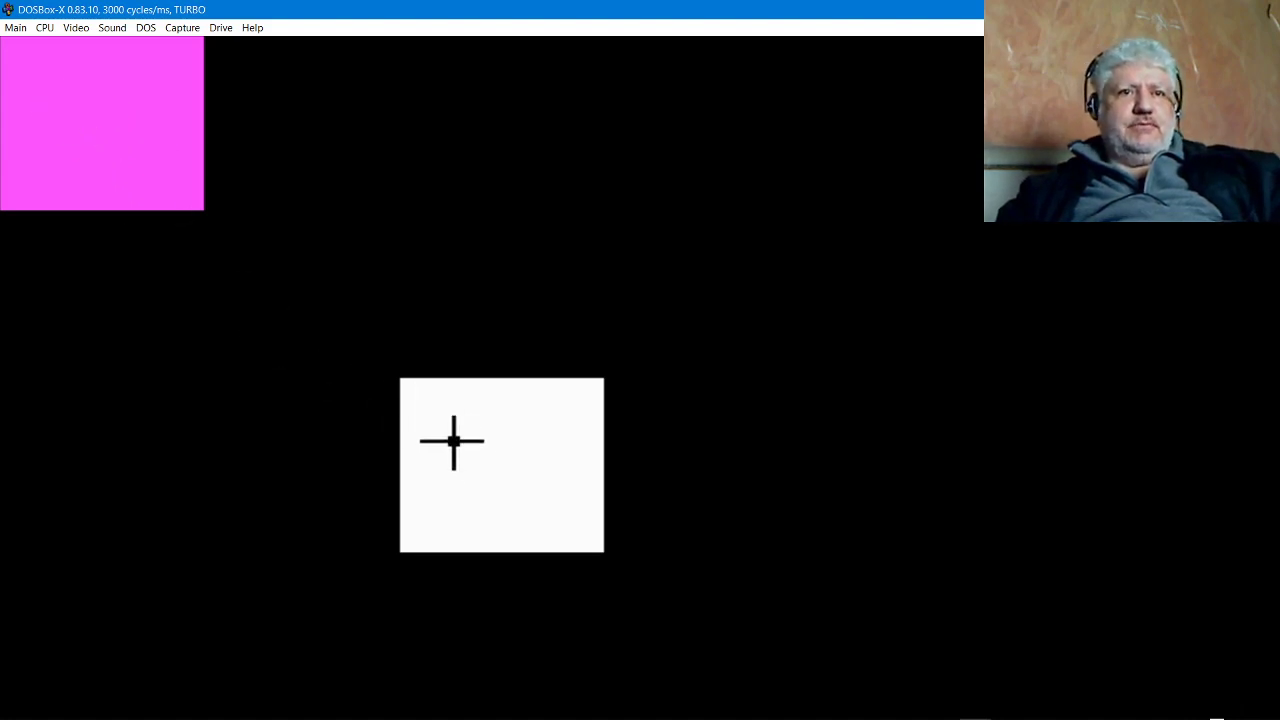
pyautogui.press('Return')
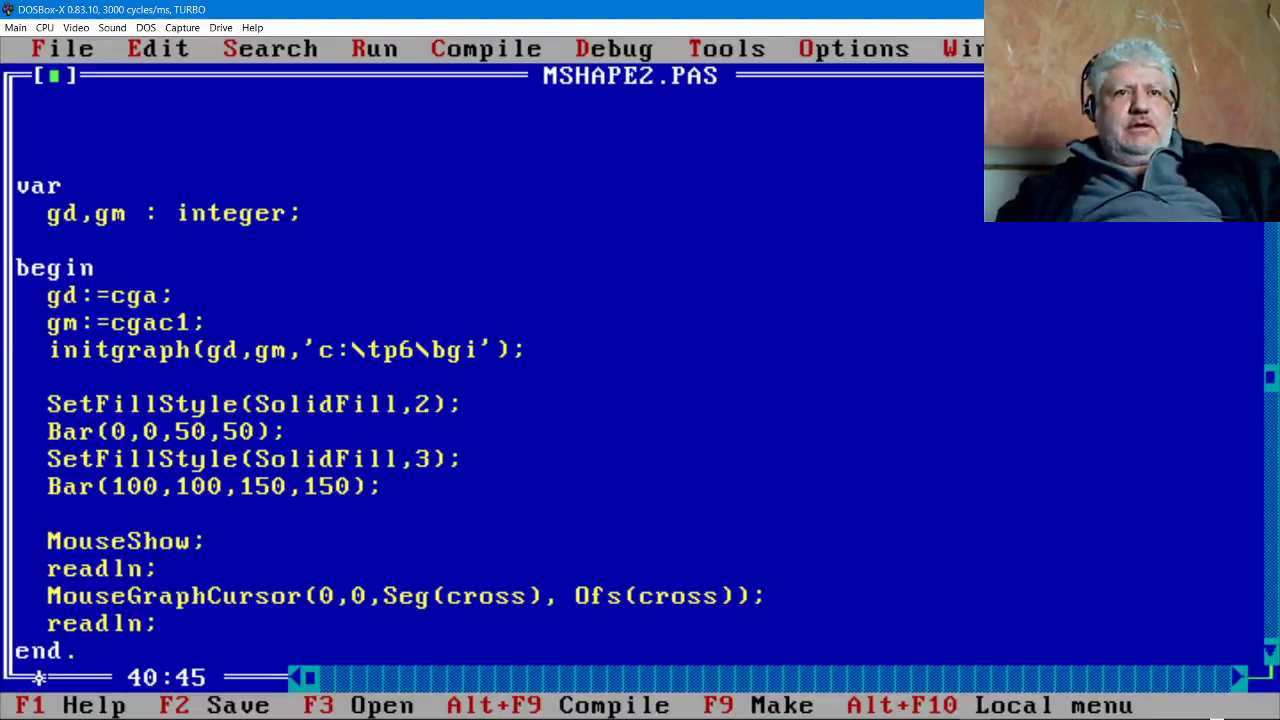
pyautogui.press('Return')
# Set the graphics driver gd to ega and the graphics mode gm to egalo in MSHAPE2.PAS.
pyautogui.press('BackSpace')
pyautogui.press('BackSpace')
pyautogui.press('BackSpace')
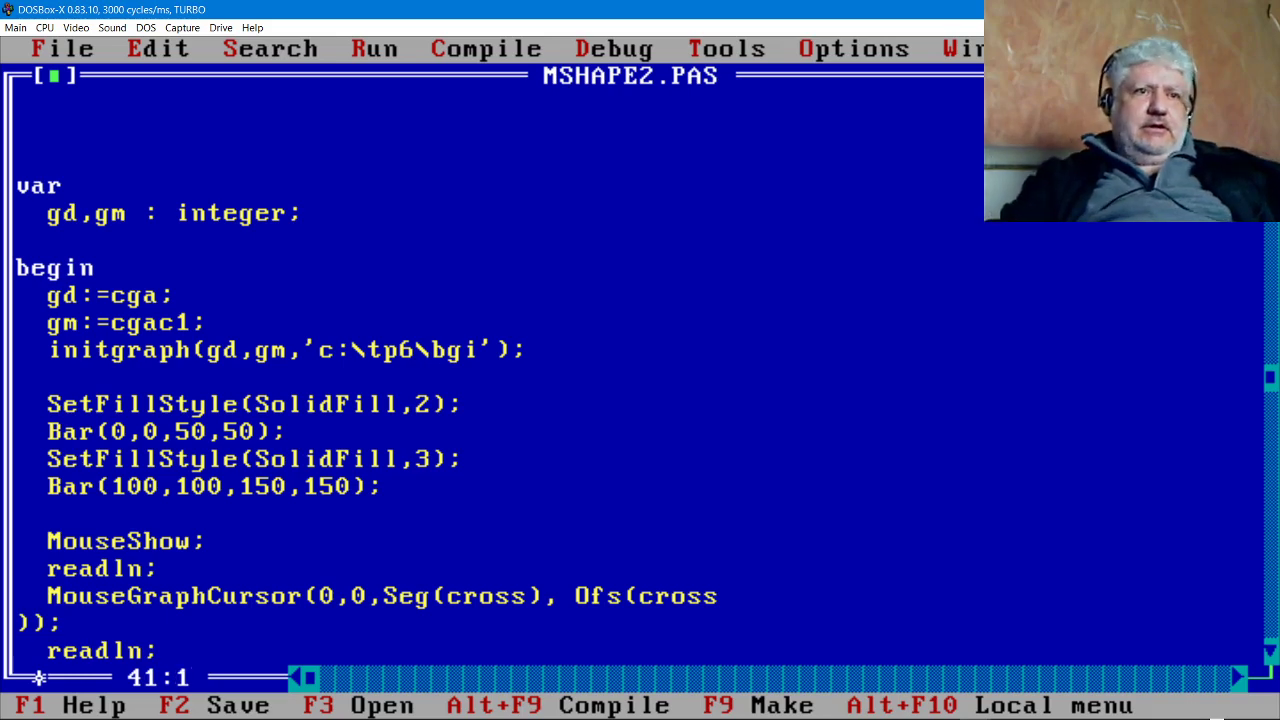
pyautogui.press('Home')
pyautogui.press('Up')
pyautogui.press('Up')
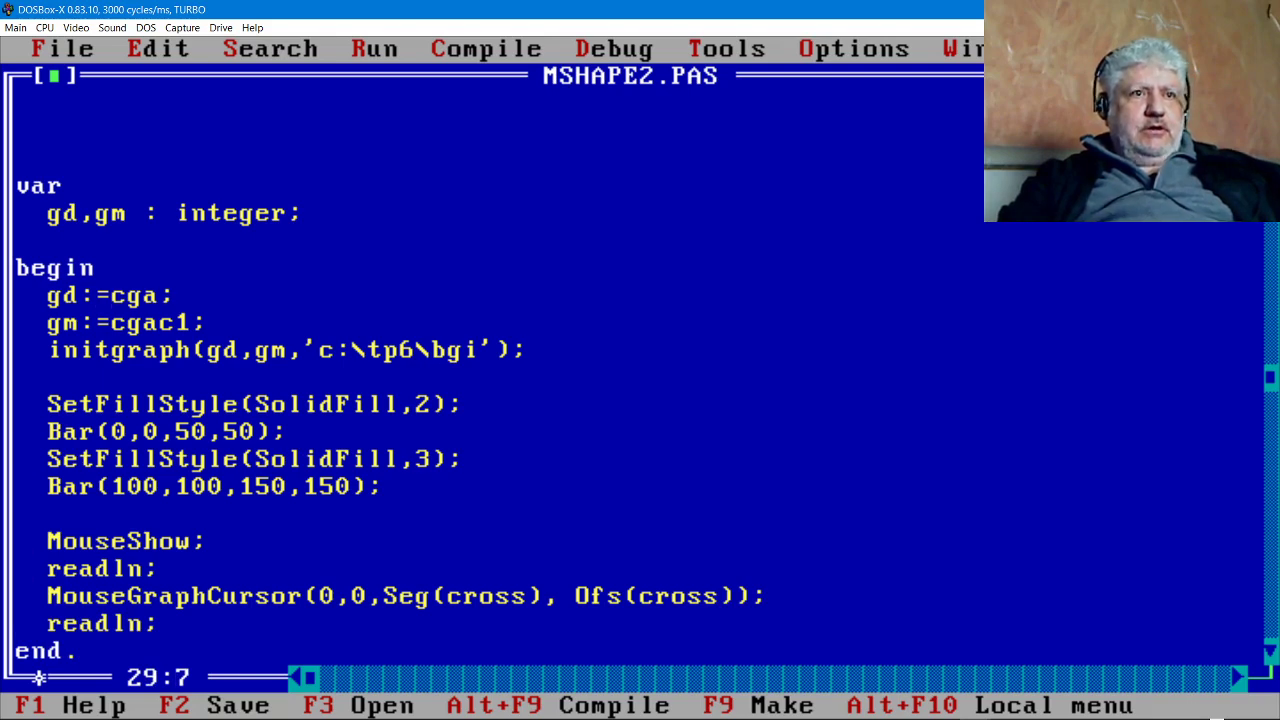
pyautogui.press('Right')
pyautogui.press('Right')
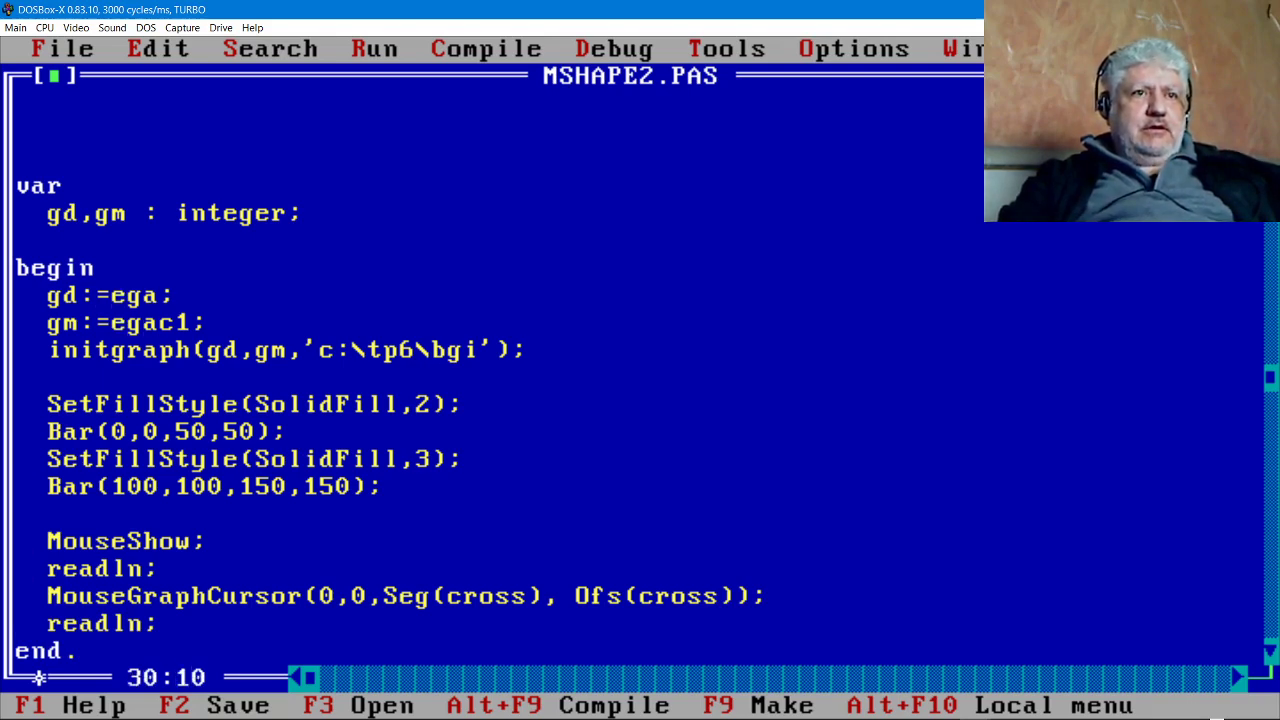
pyautogui.write('lo')
# Compile and run MSHAPE2.PAS in EGA mode, check the cross pointer over the green bar, and return to the editor.
pyautogui.hotkey('alt', 'F9')
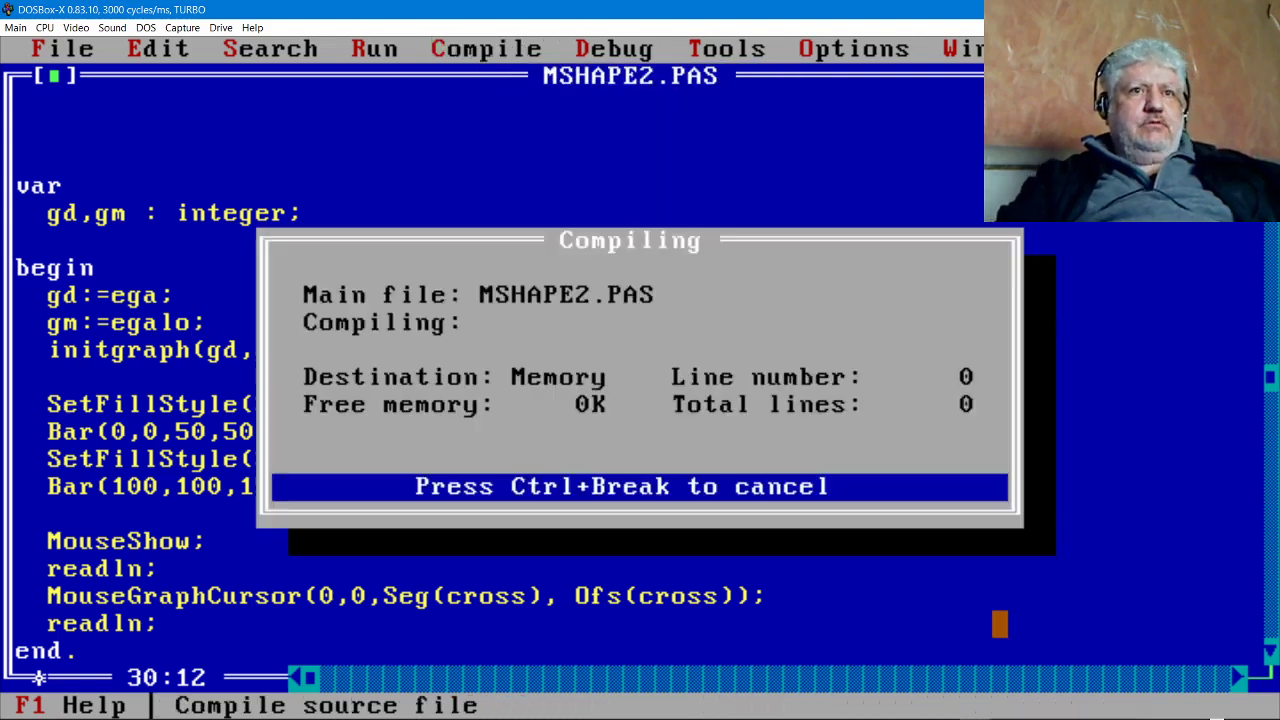
pyautogui.hotkey('alt', 'r')
pyautogui.press('Return')
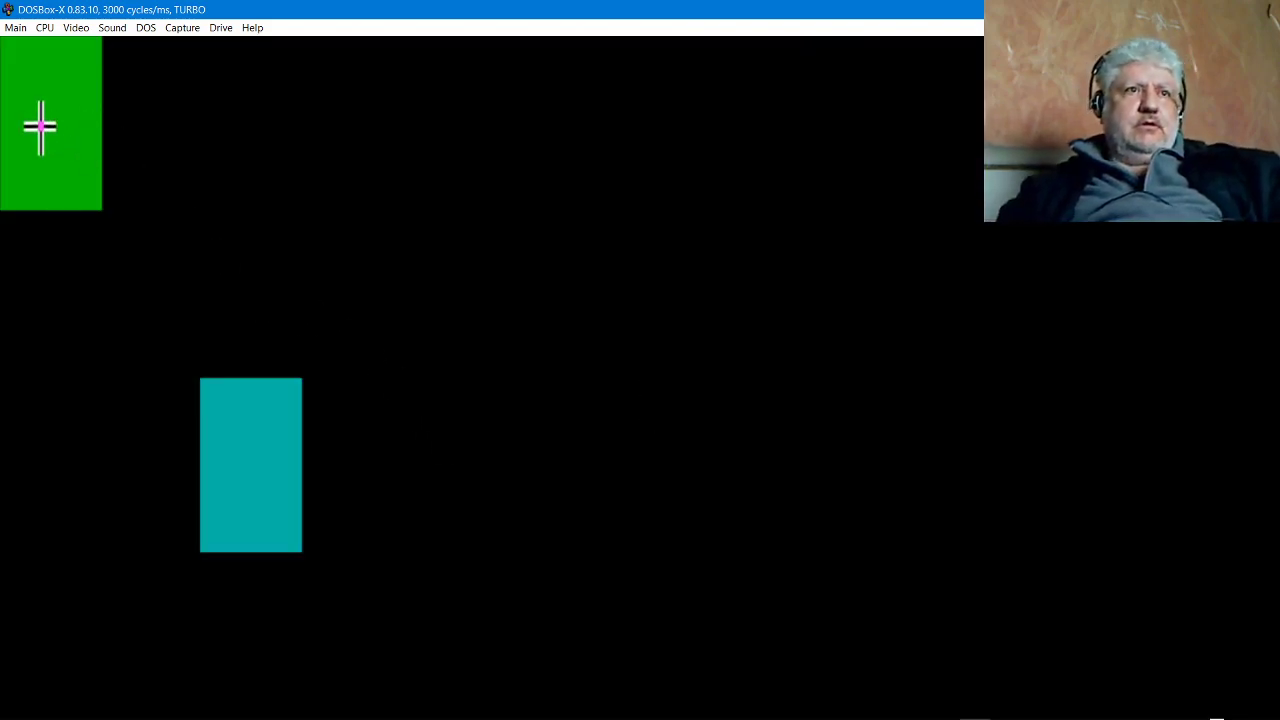
pyautogui.press('Return')
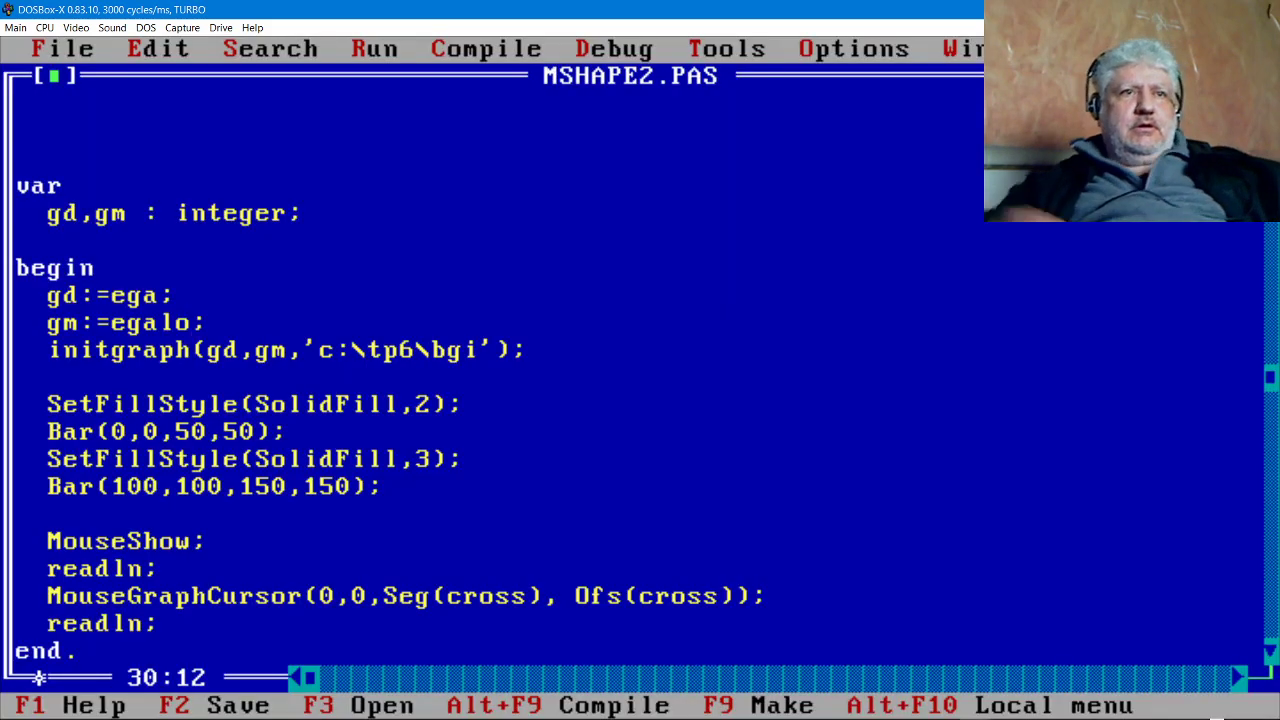
# Set the graphics driver gd to vga and the graphics mode gm to vgahi in MSHAPE2.PAS.
pyautogui.press('Left')
pyautogui.press('Up')
pyautogui.press('Left')
pyautogui.press('Left')
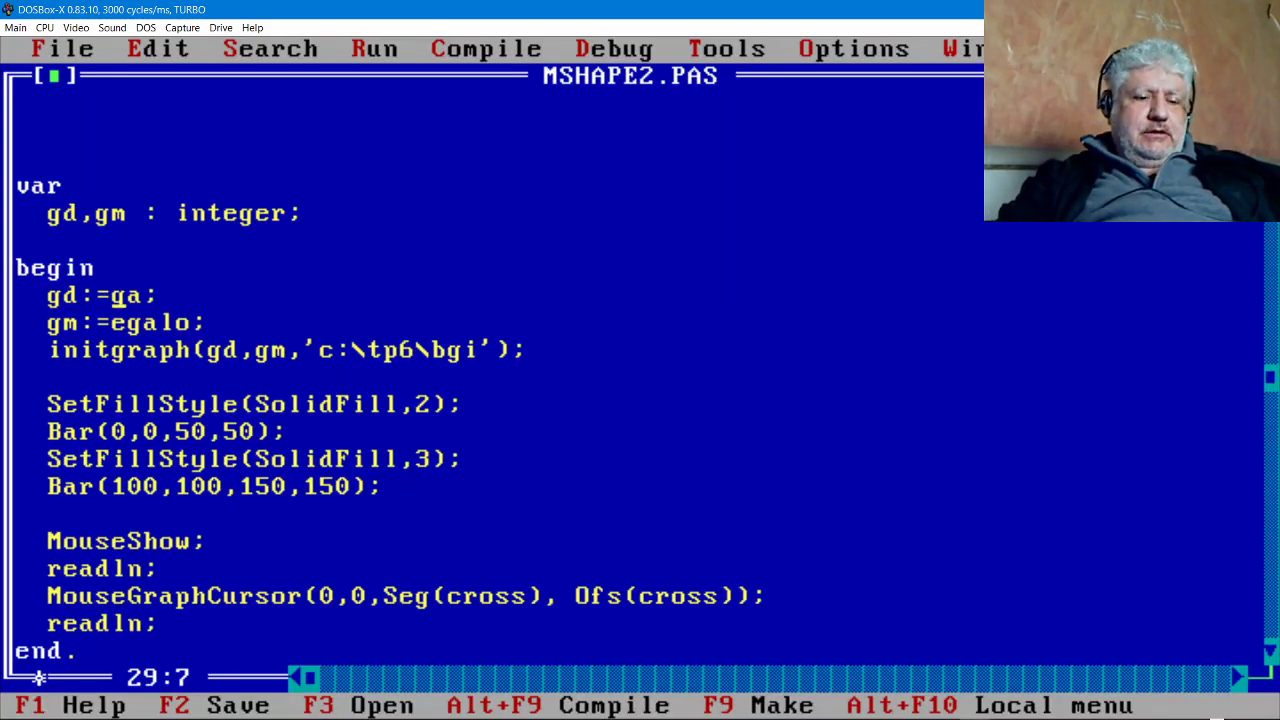
pyautogui.write('v')
pyautogui.press('Down')
pyautogui.press('BackSpace')
pyautogui.write('v')
pyautogui.press('End')
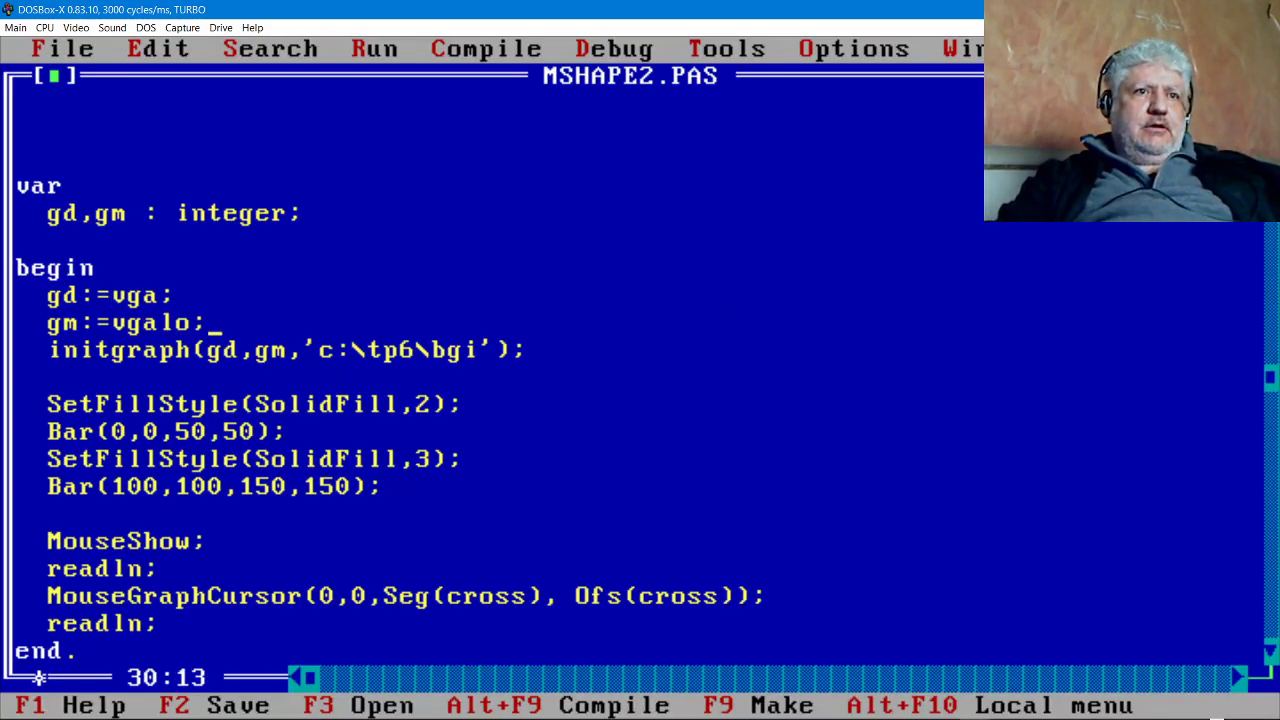
pyautogui.press('BackSpace')
pyautogui.press('BackSpace')
pyautogui.press('End')
# Run MSHAPE2.PAS in VGA mode, check the cross pointer against the green bar, and return to the editor.
pyautogui.hotkey('alt', 'r')
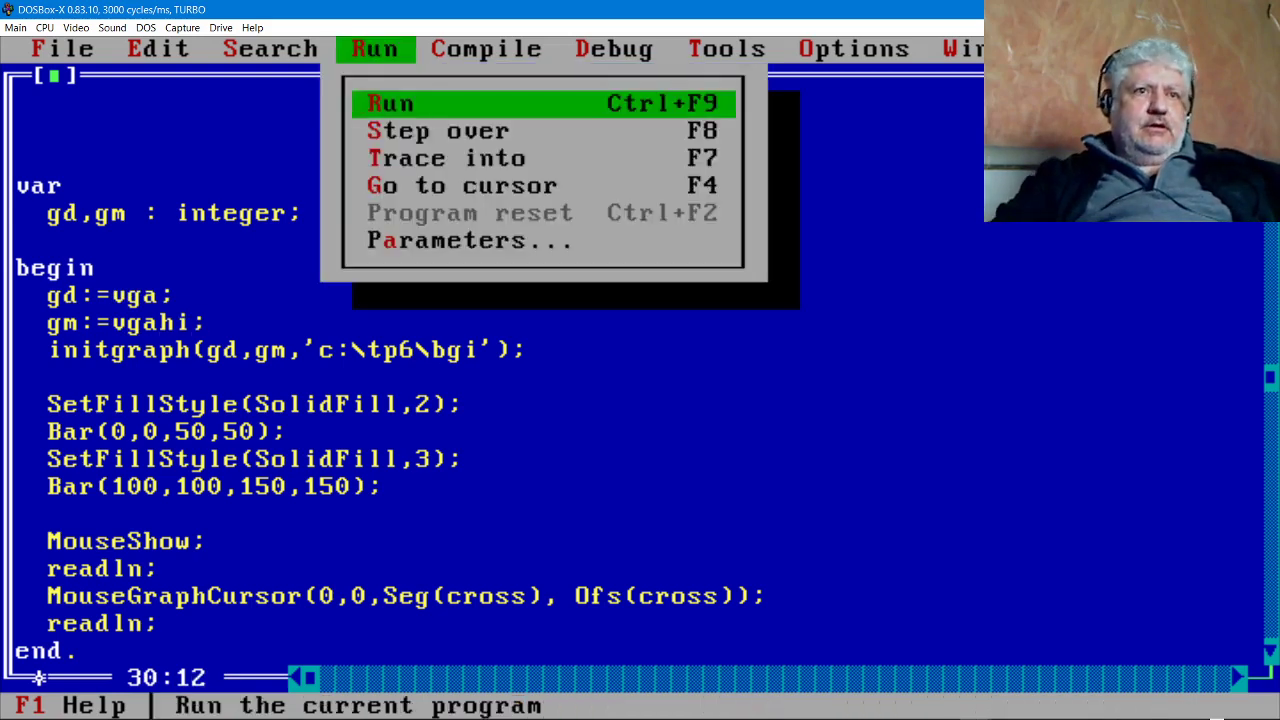
pyautogui.press('Return')
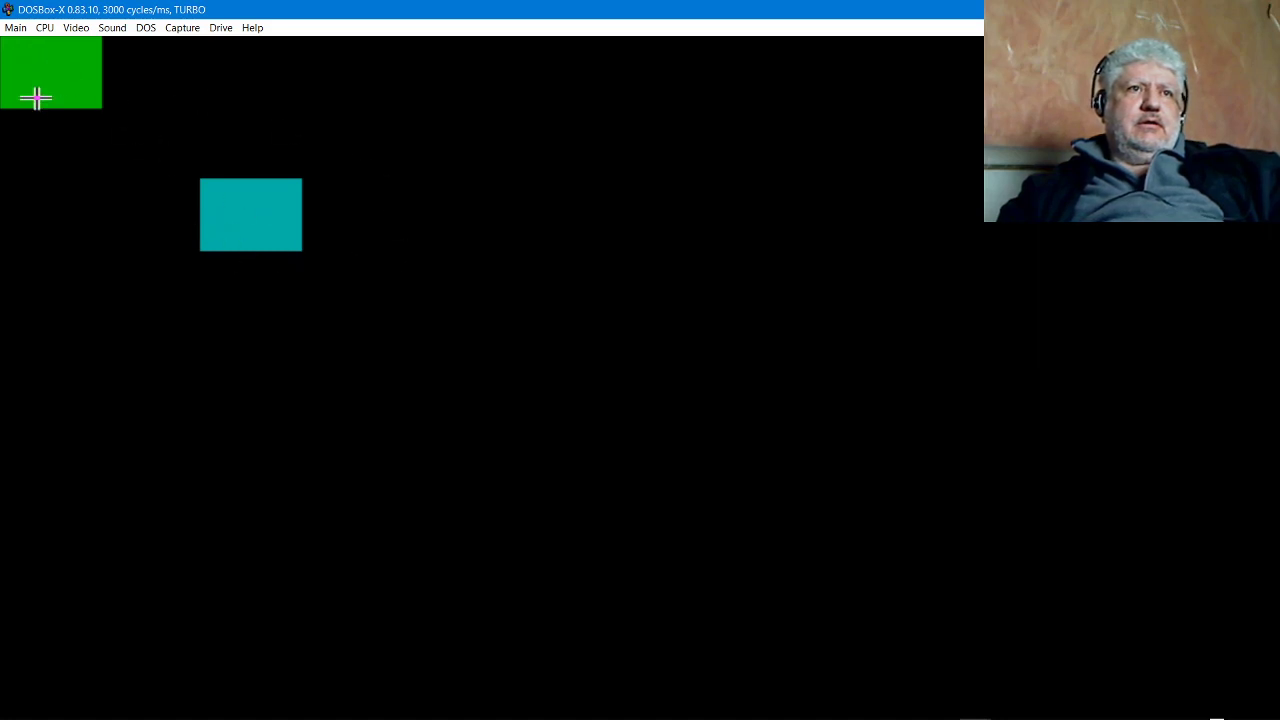
pyautogui.press('Return')
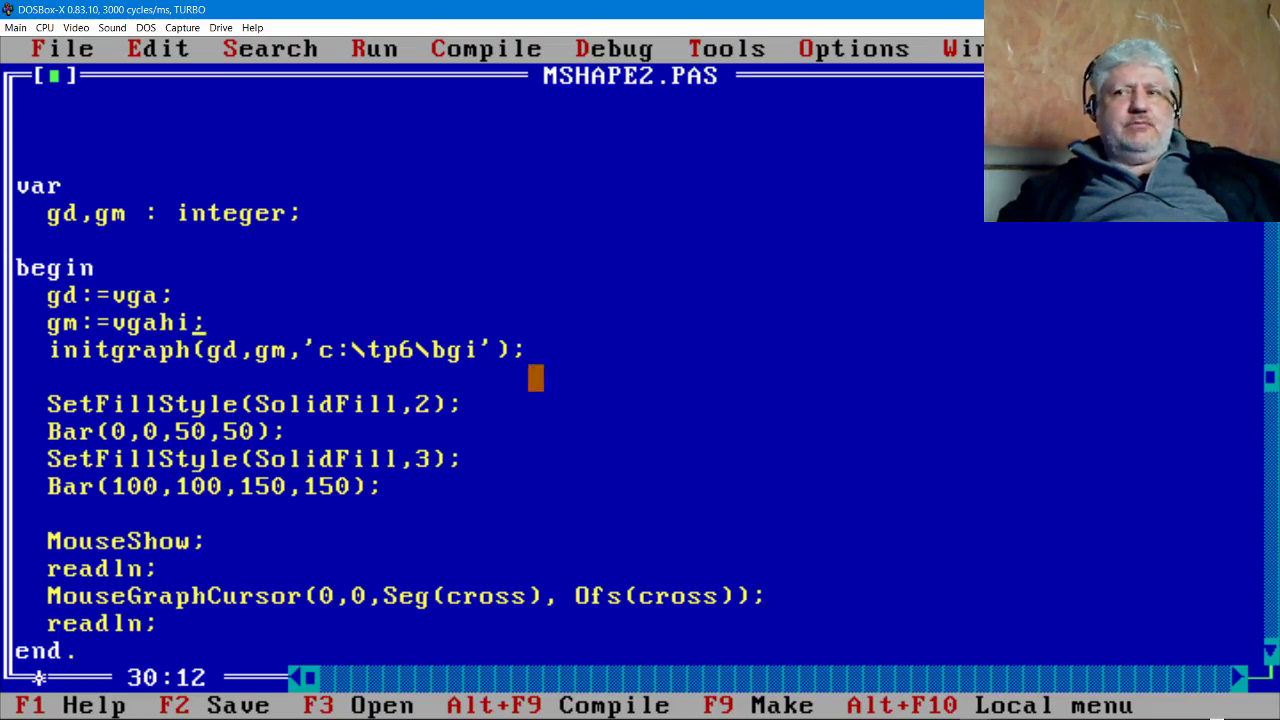
# Switch to Raster Master and display the available export languages for the crosshair image.
pyautogui.moveTo(972, 717)
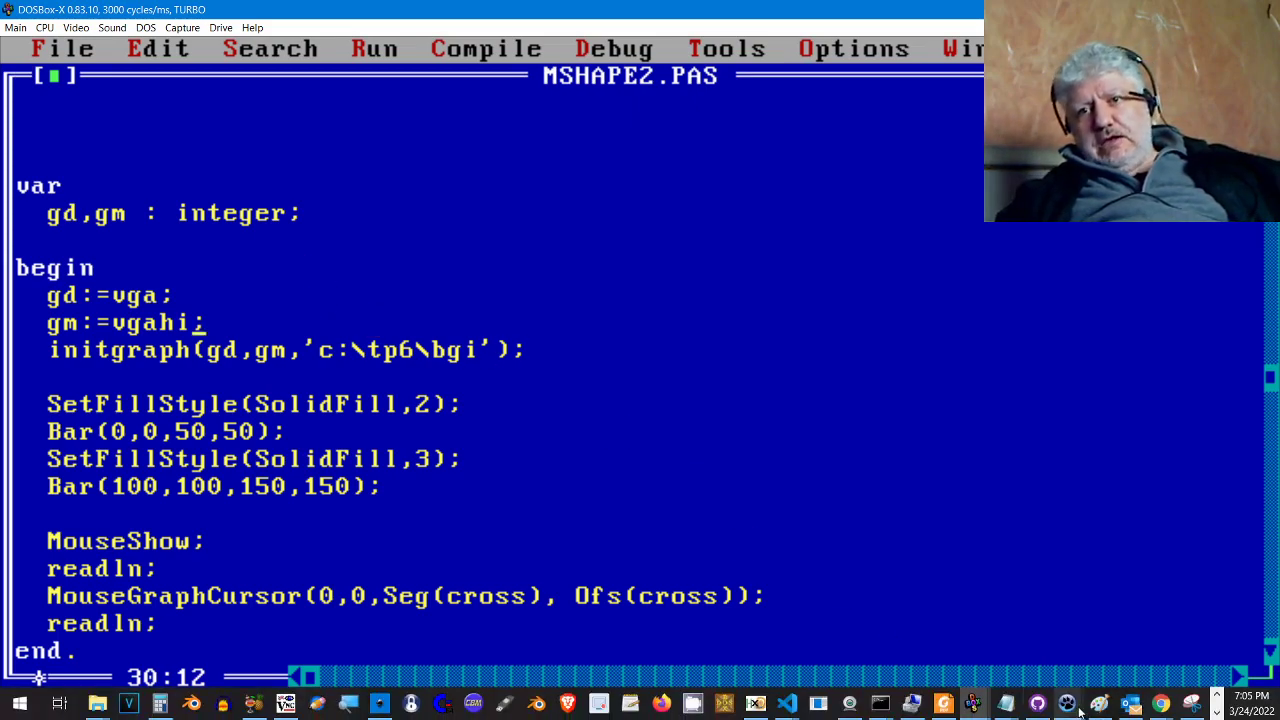
pyautogui.moveTo(1066, 705)
pyautogui.click(1150, 630)
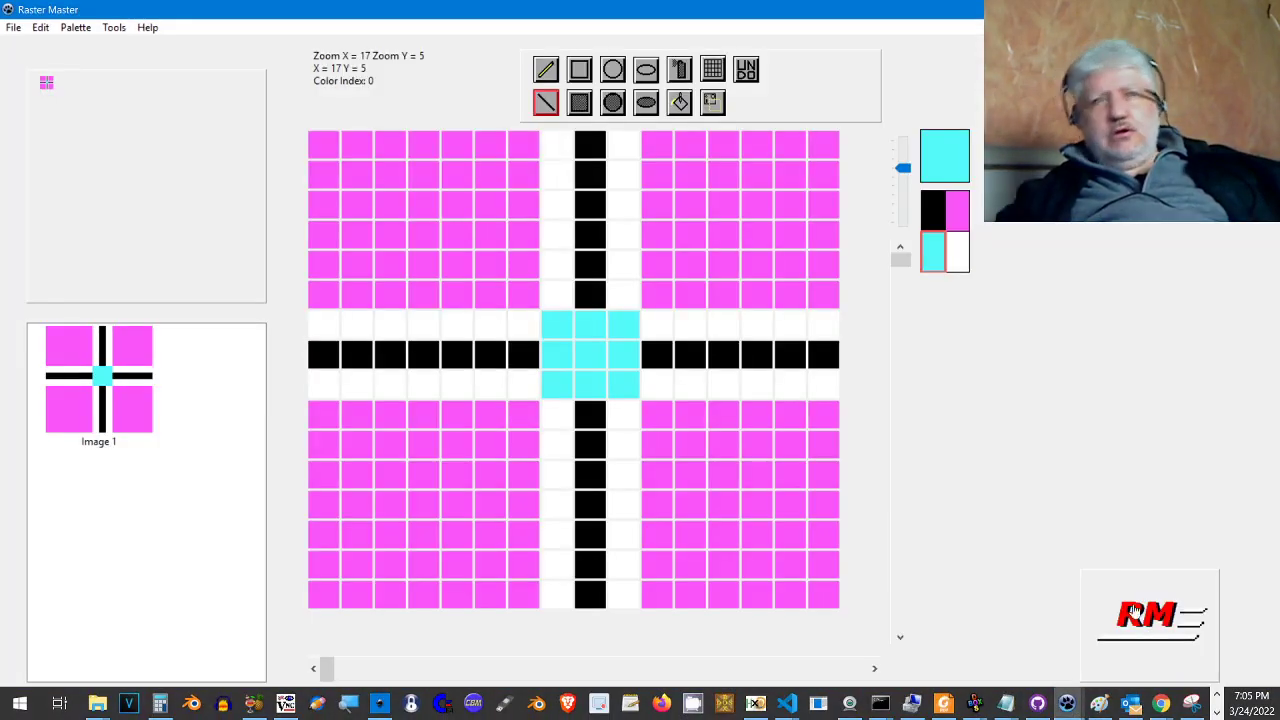
pyautogui.click(14, 27)
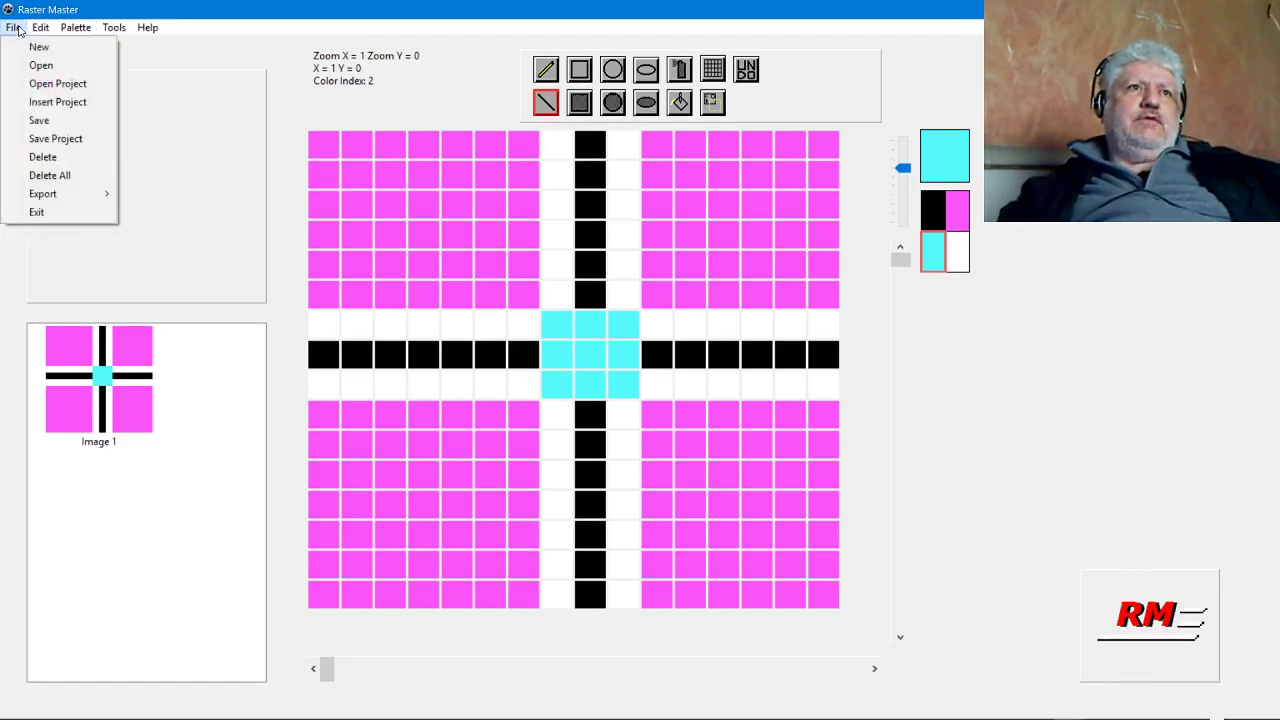
pyautogui.moveTo(67, 193)
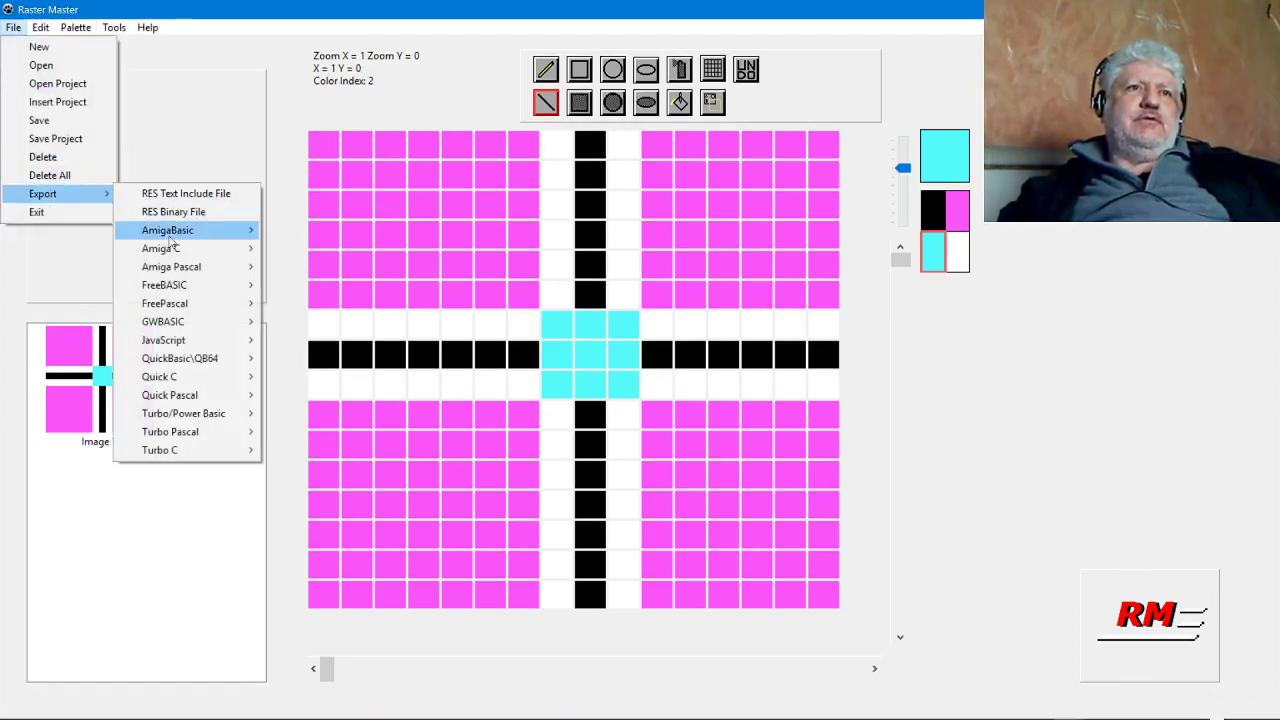